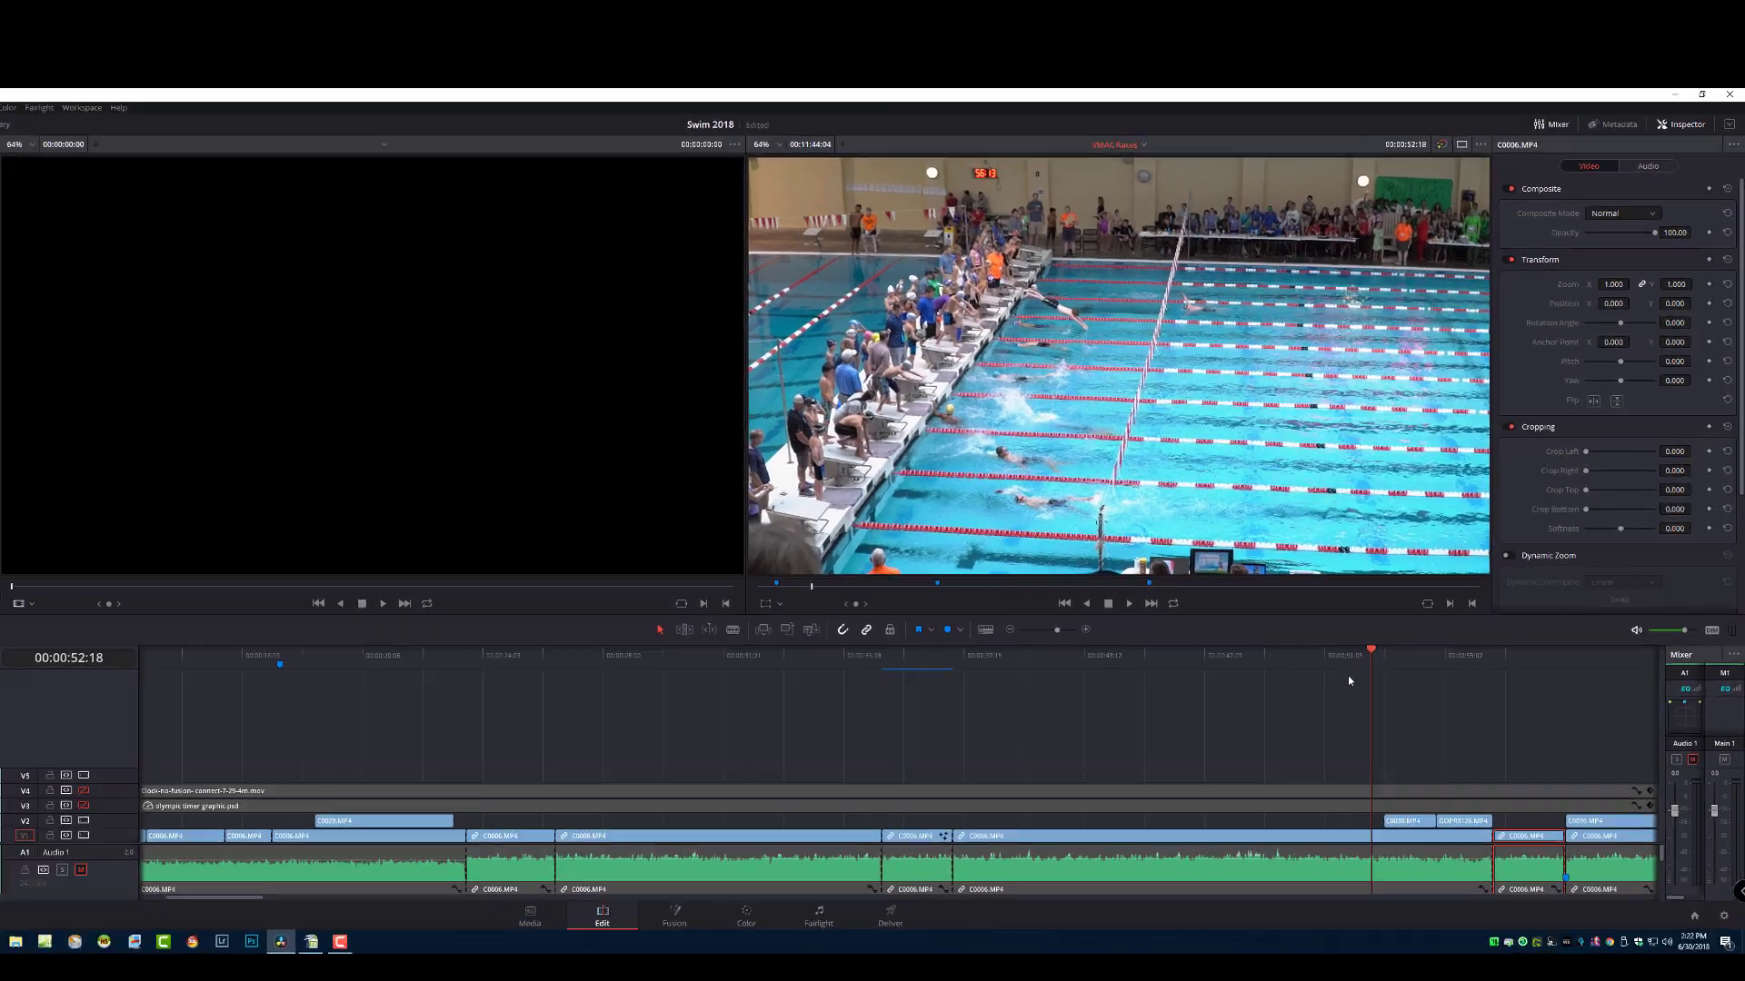
# Play the timeline from 00:00:52:18 and examine the Rock Creek text tracked onto the pool lane up close.
pyautogui.press('space')
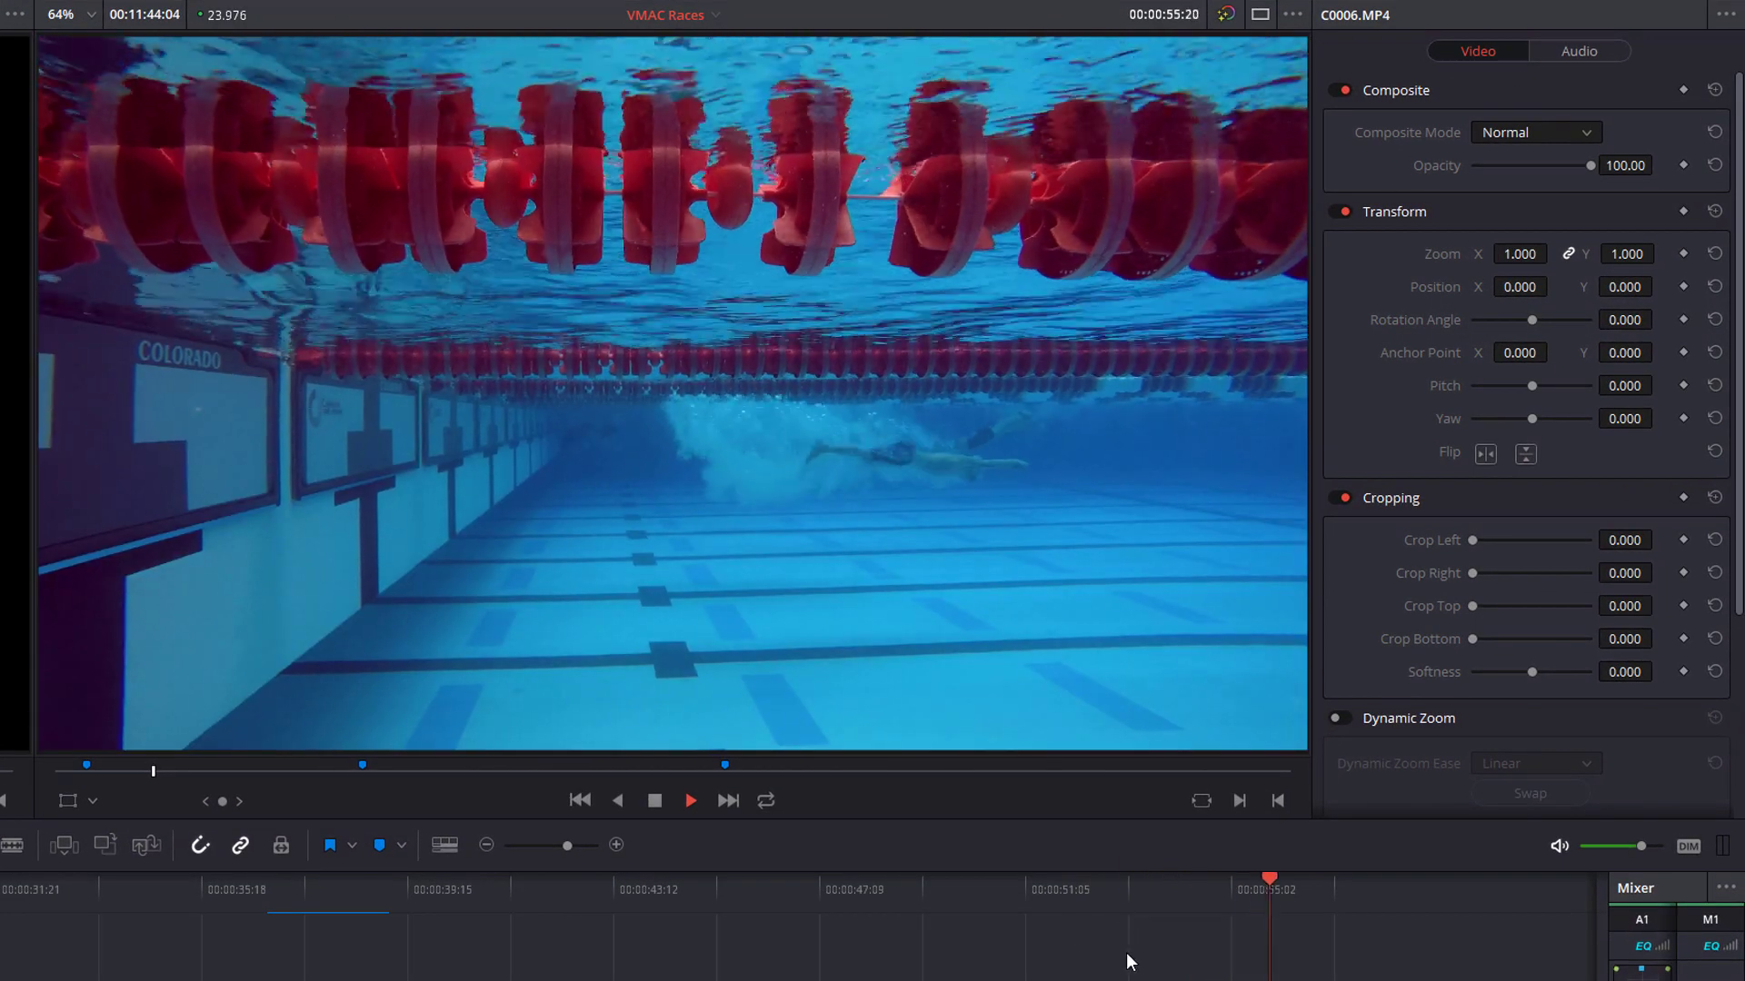
pyautogui.press('space')
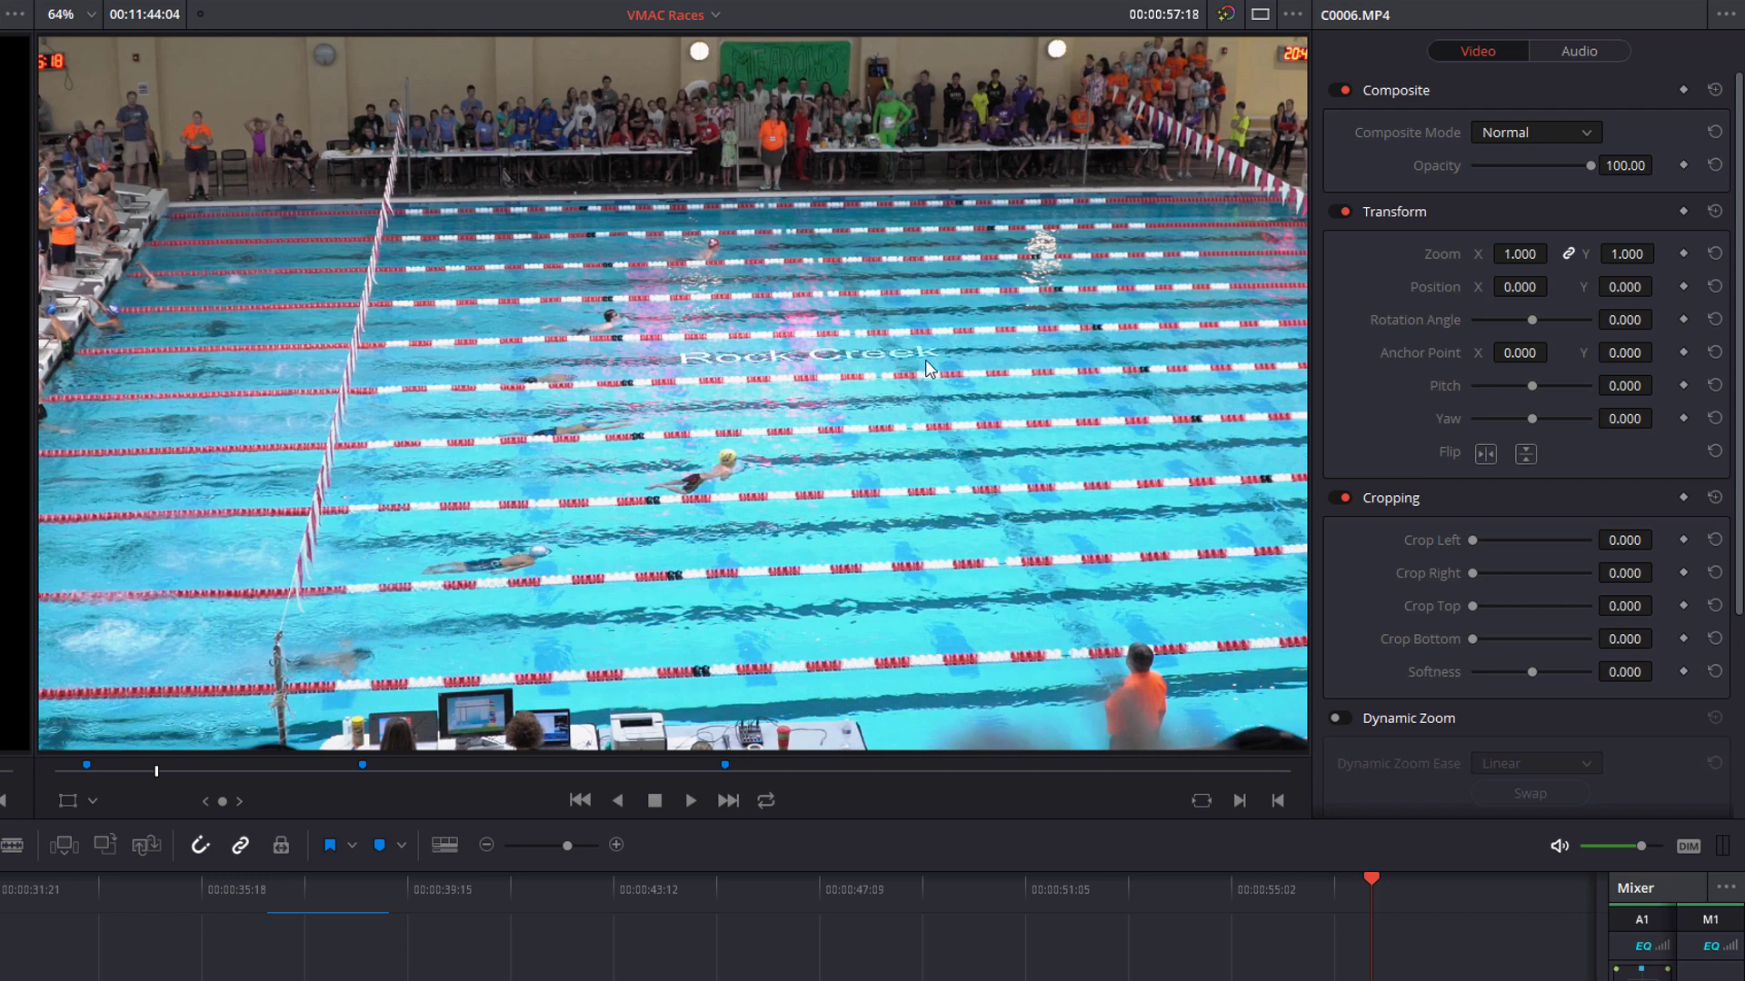
pyautogui.scroll(5, 916, 376)
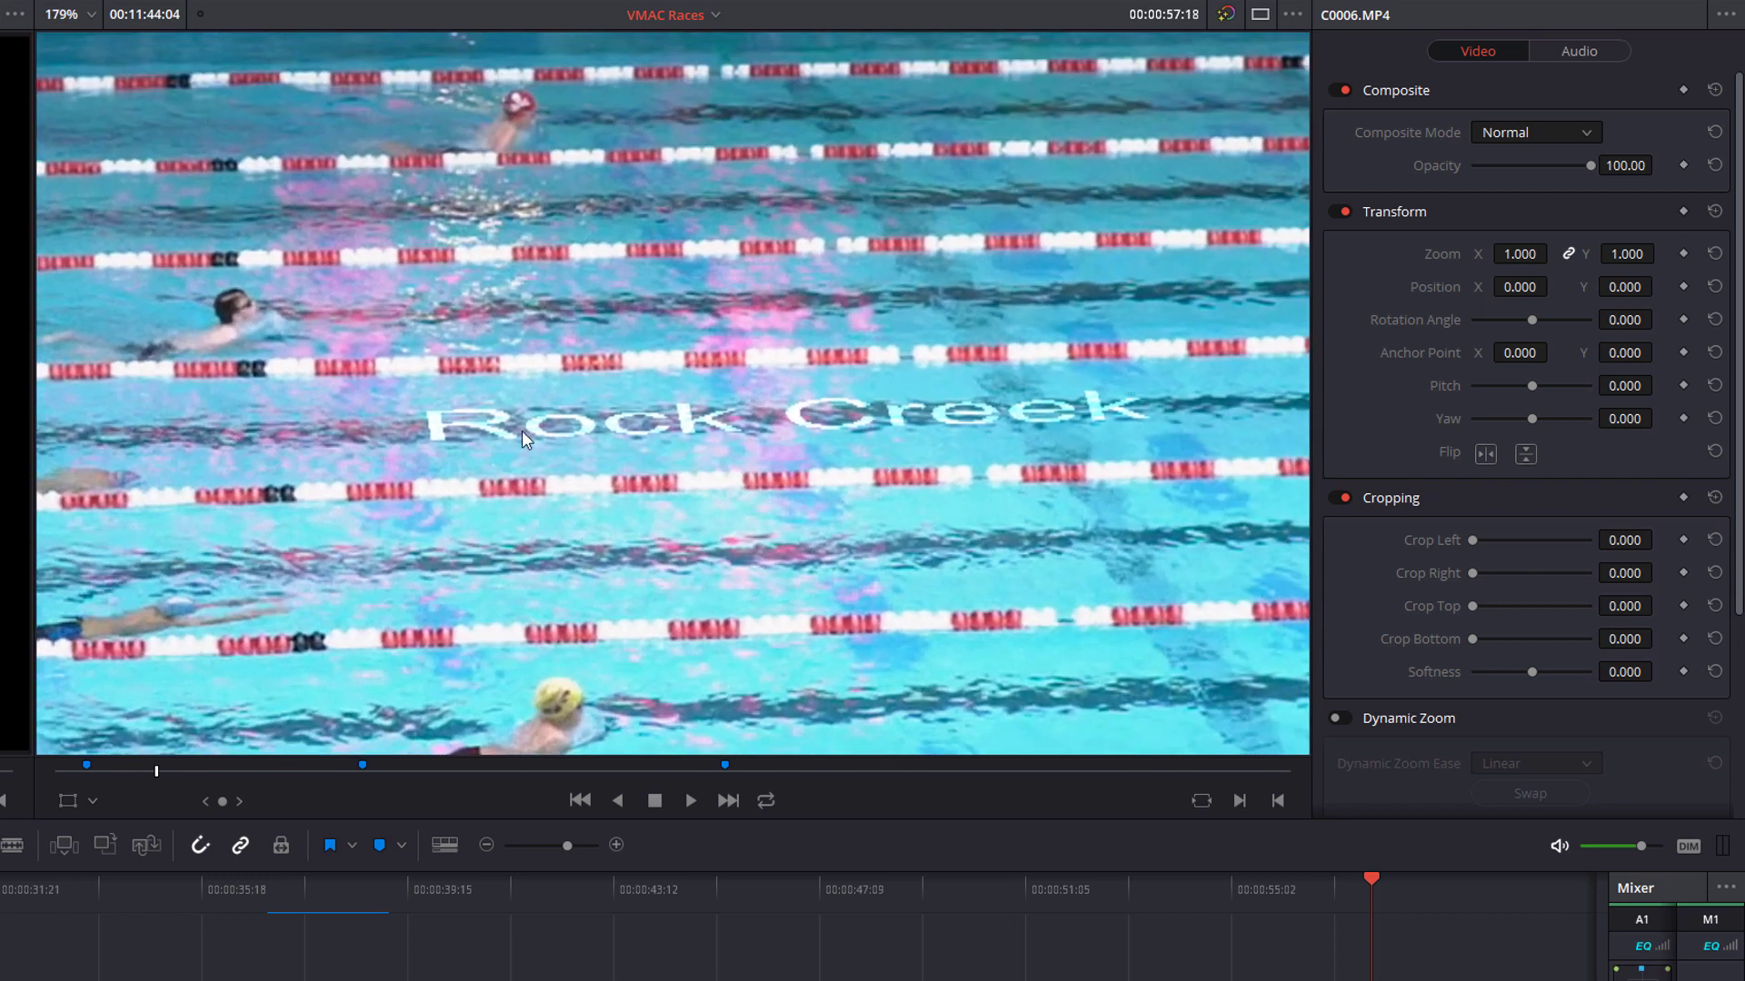
pyautogui.scroll(-4, 907, 452)
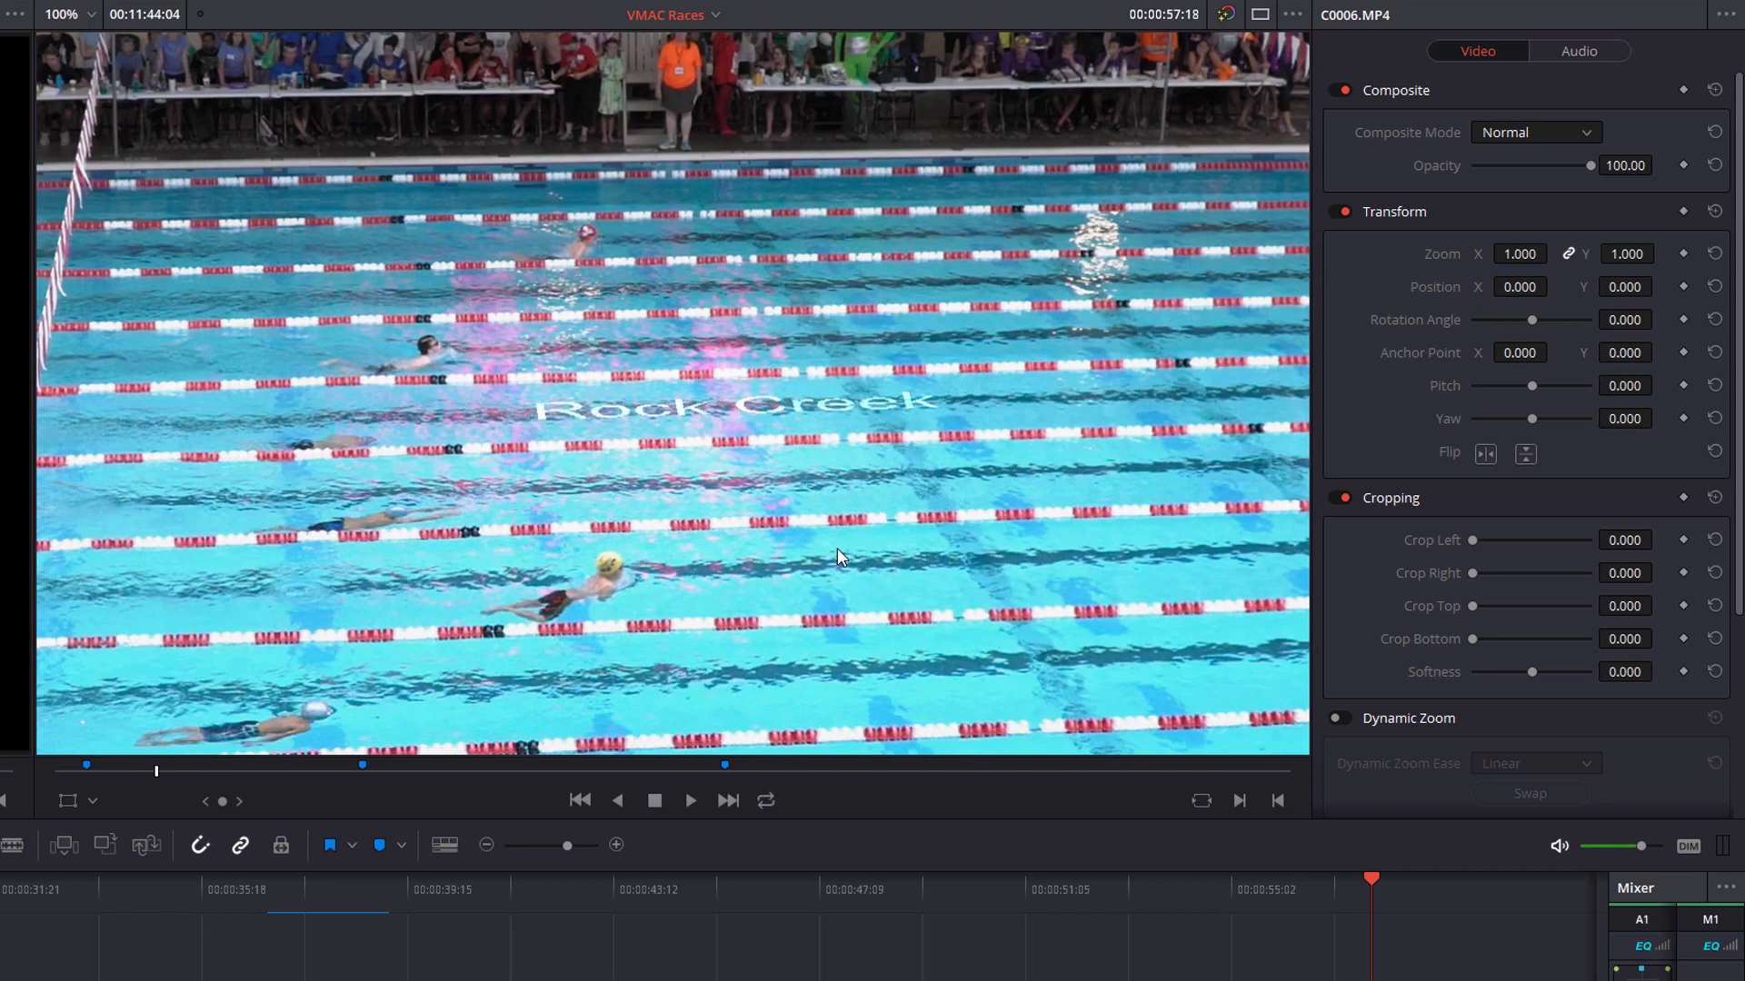
# Play the timeline from 00:00:35:22 and examine how the THOMAS lane graphic follows the moving pool shot.
pyautogui.click(207, 887)
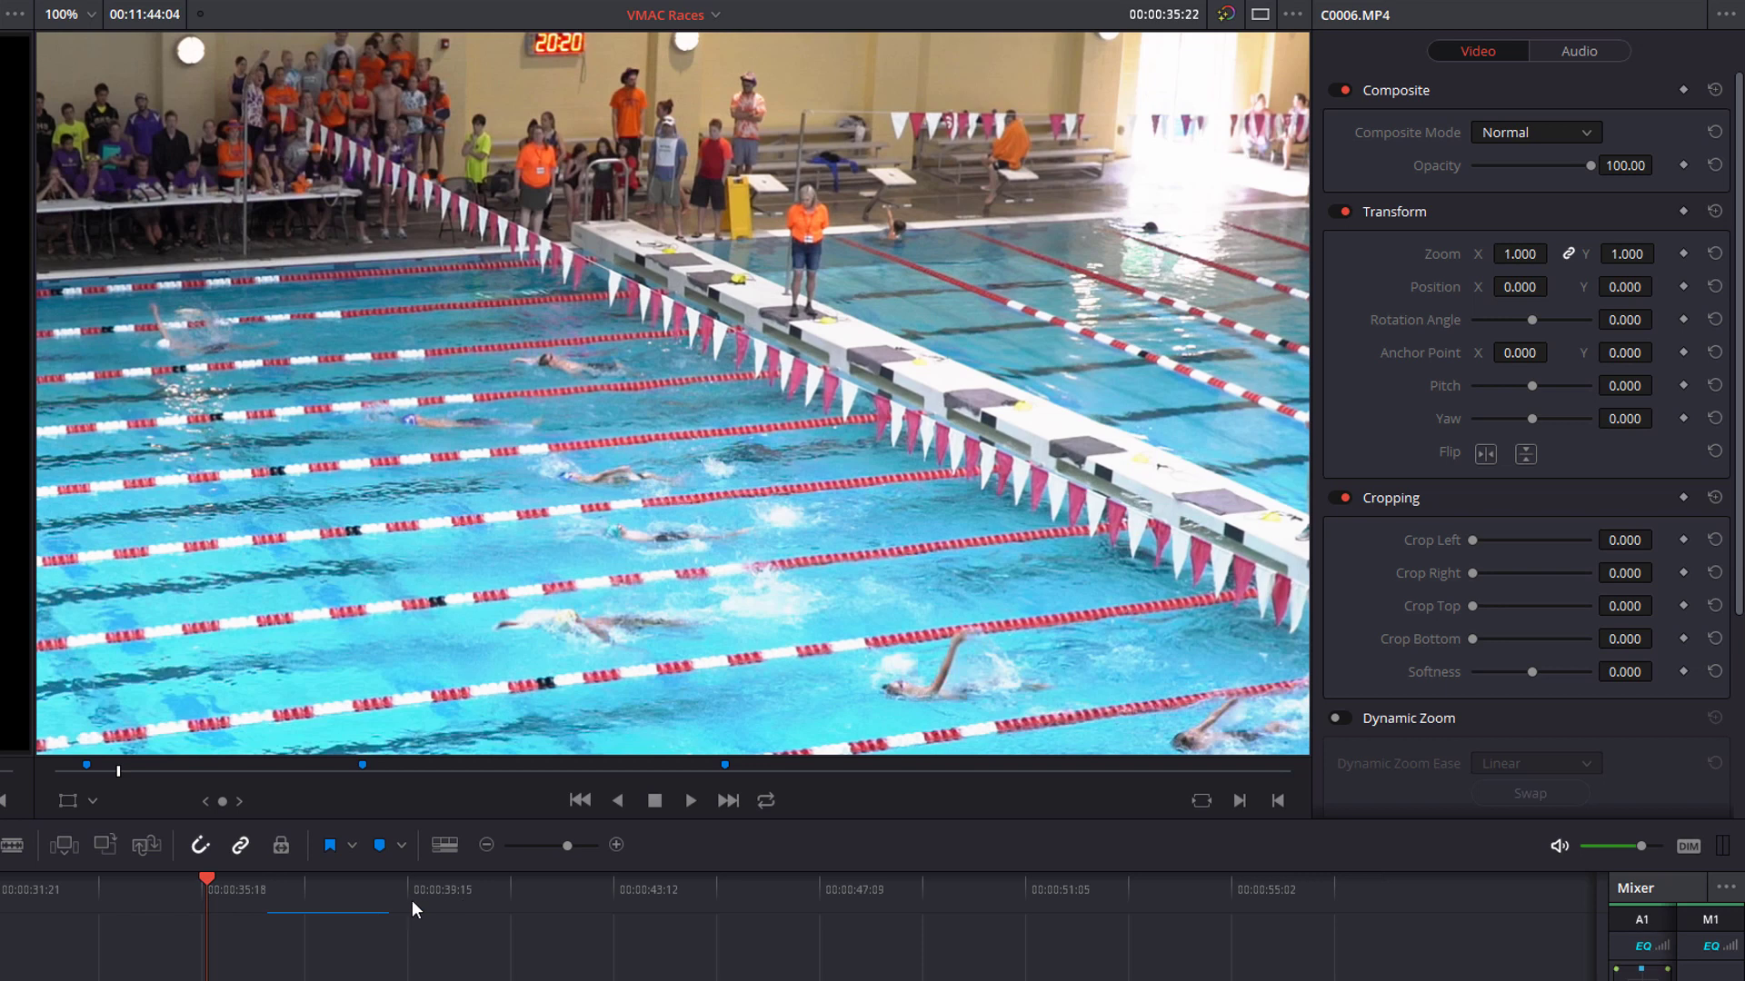
pyautogui.press('space')
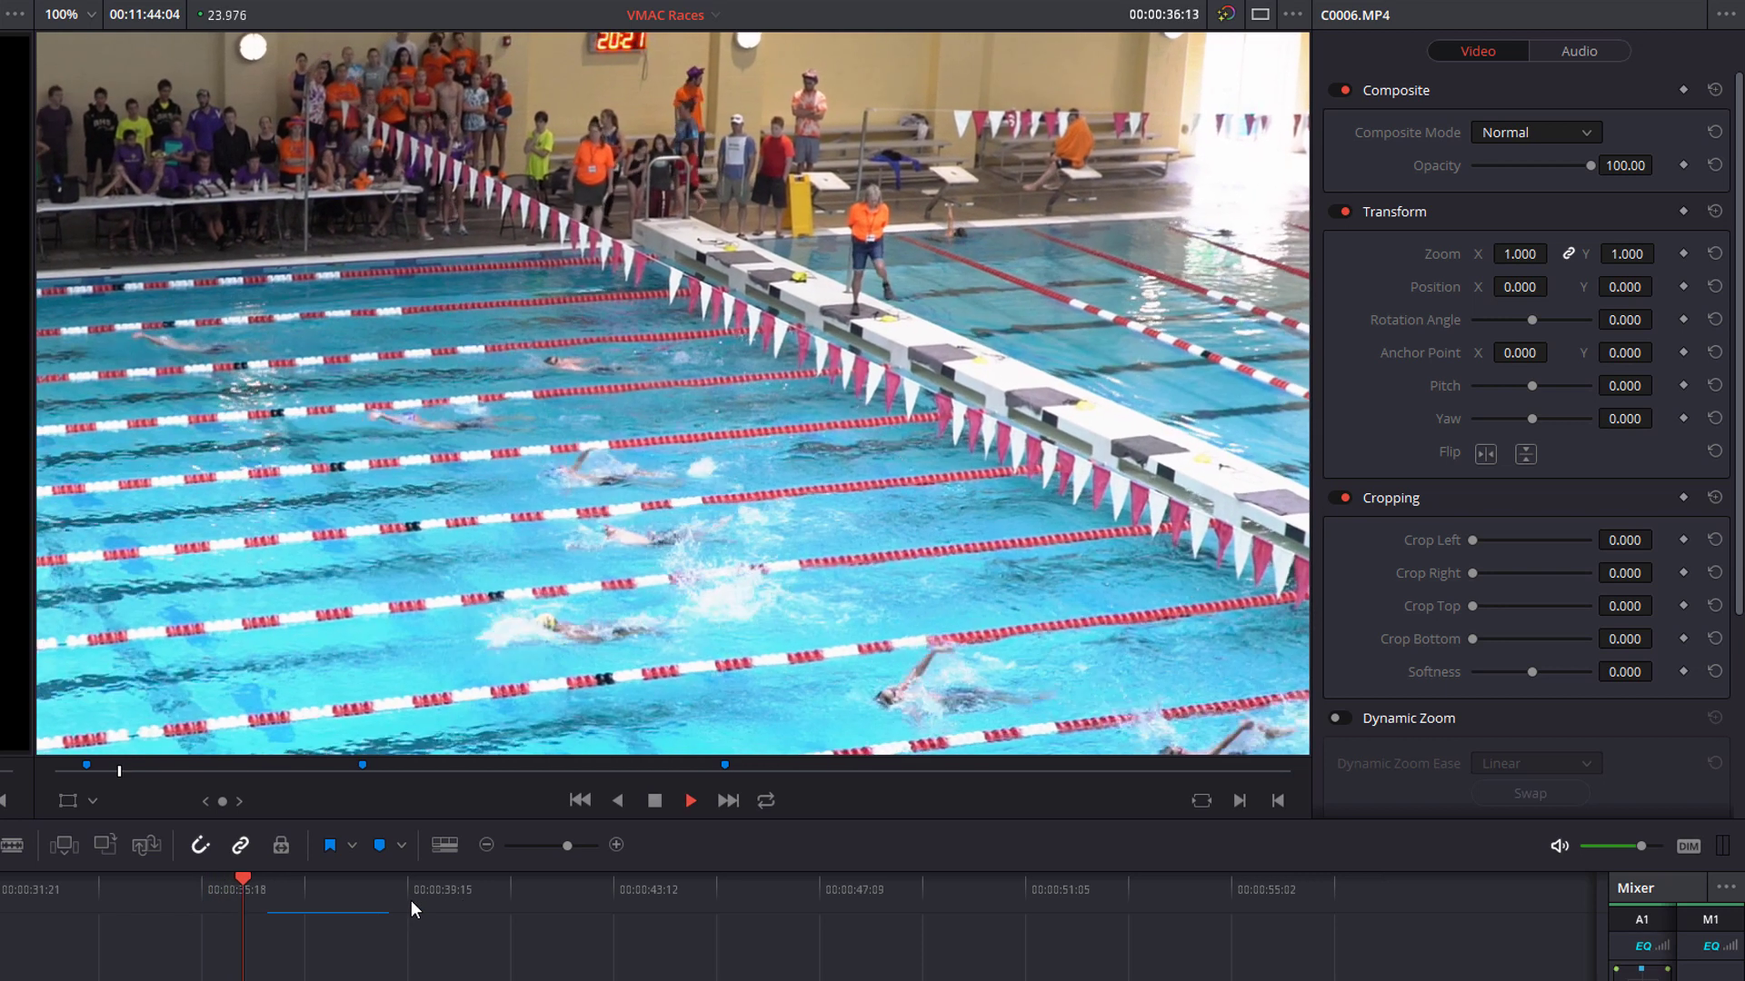
pyautogui.press('space')
pyautogui.scroll(-3, 618, 573)
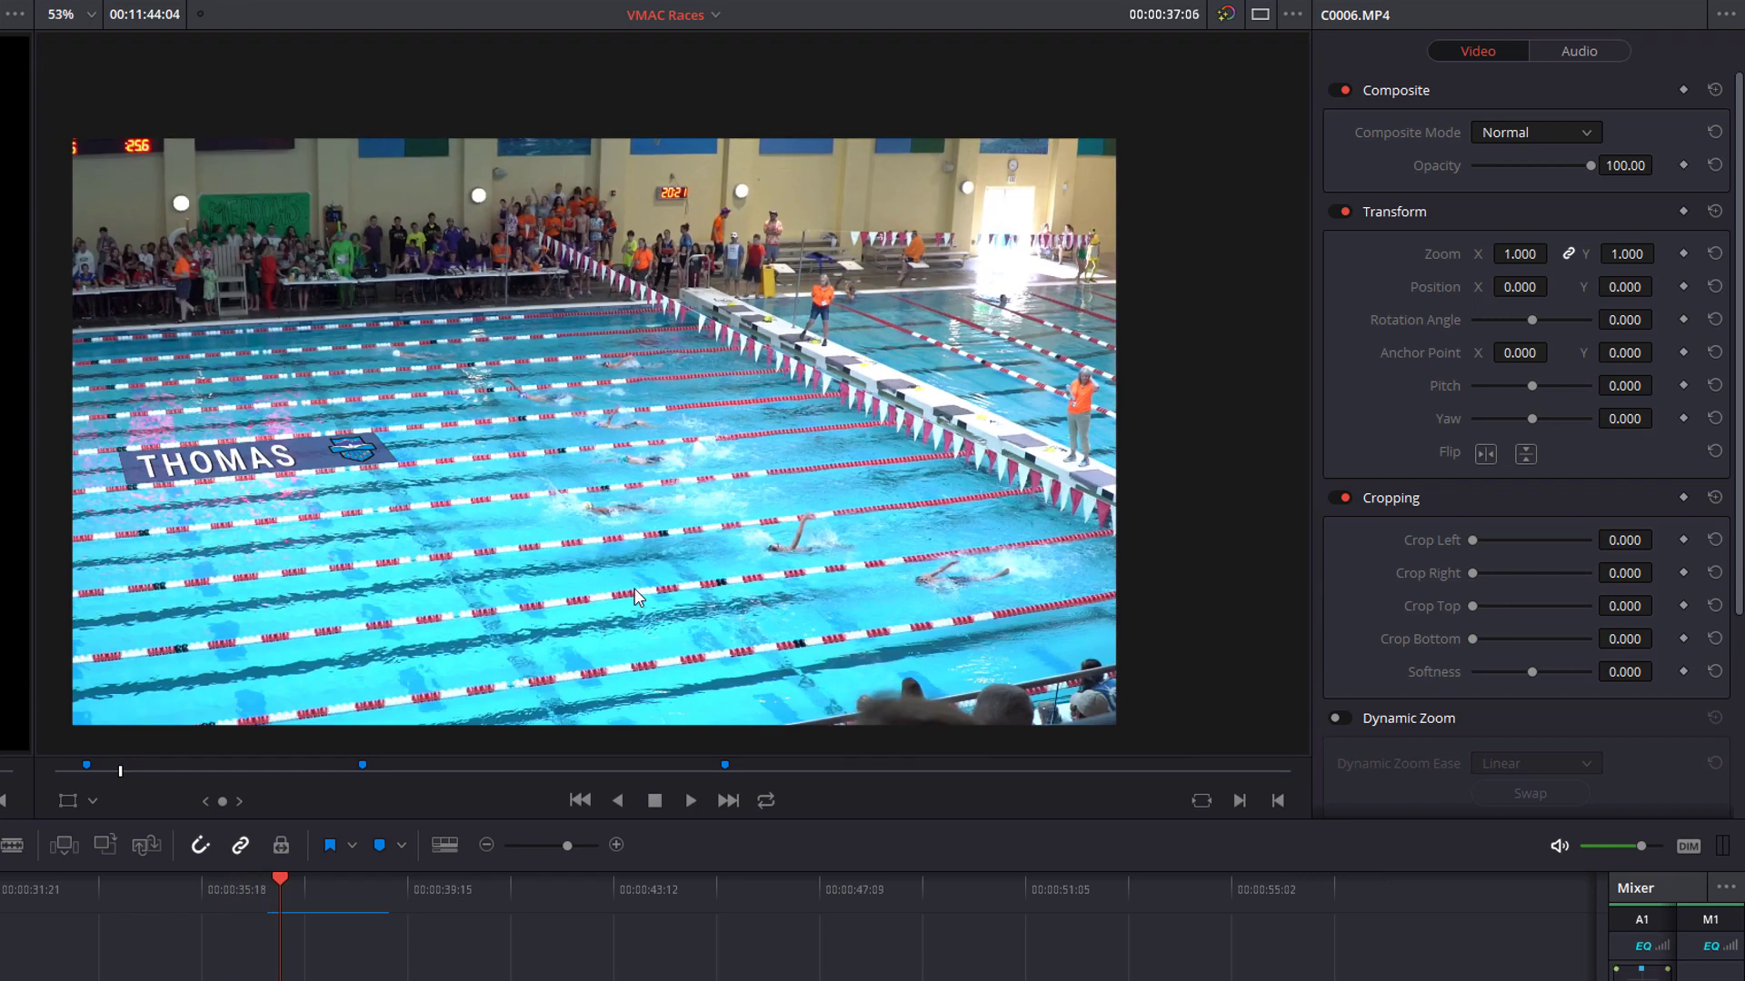
pyautogui.scroll(2, 720, 574)
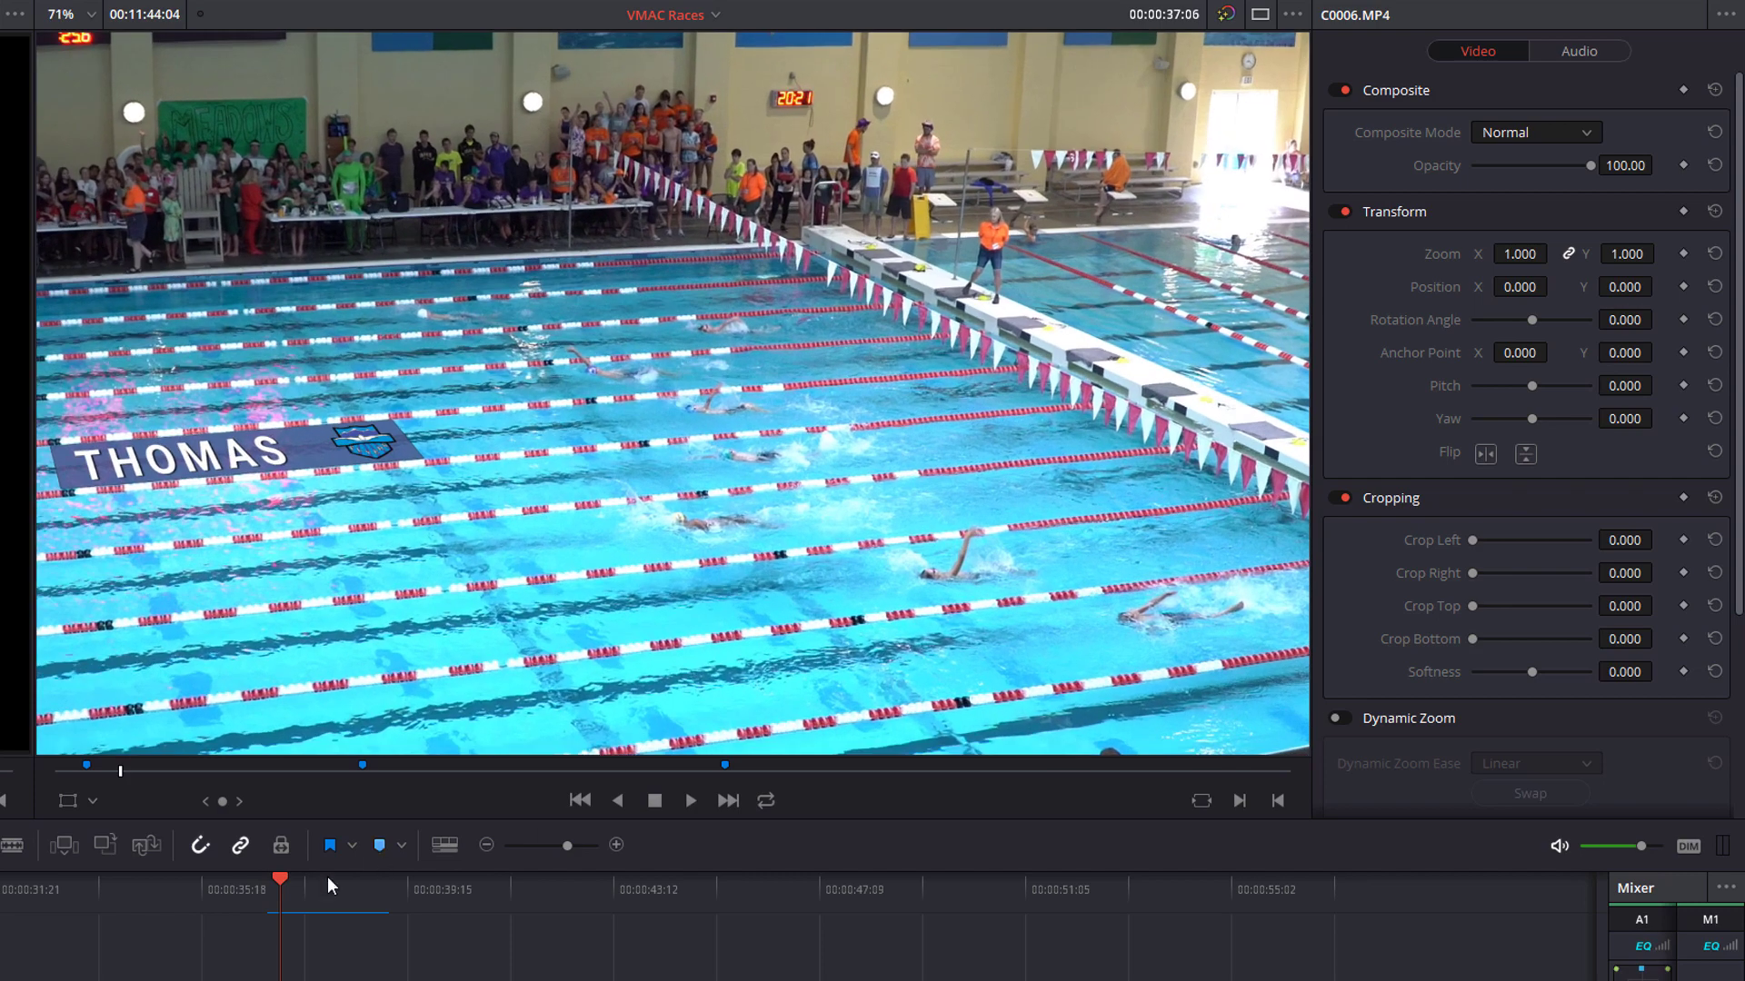
pyautogui.press('space')
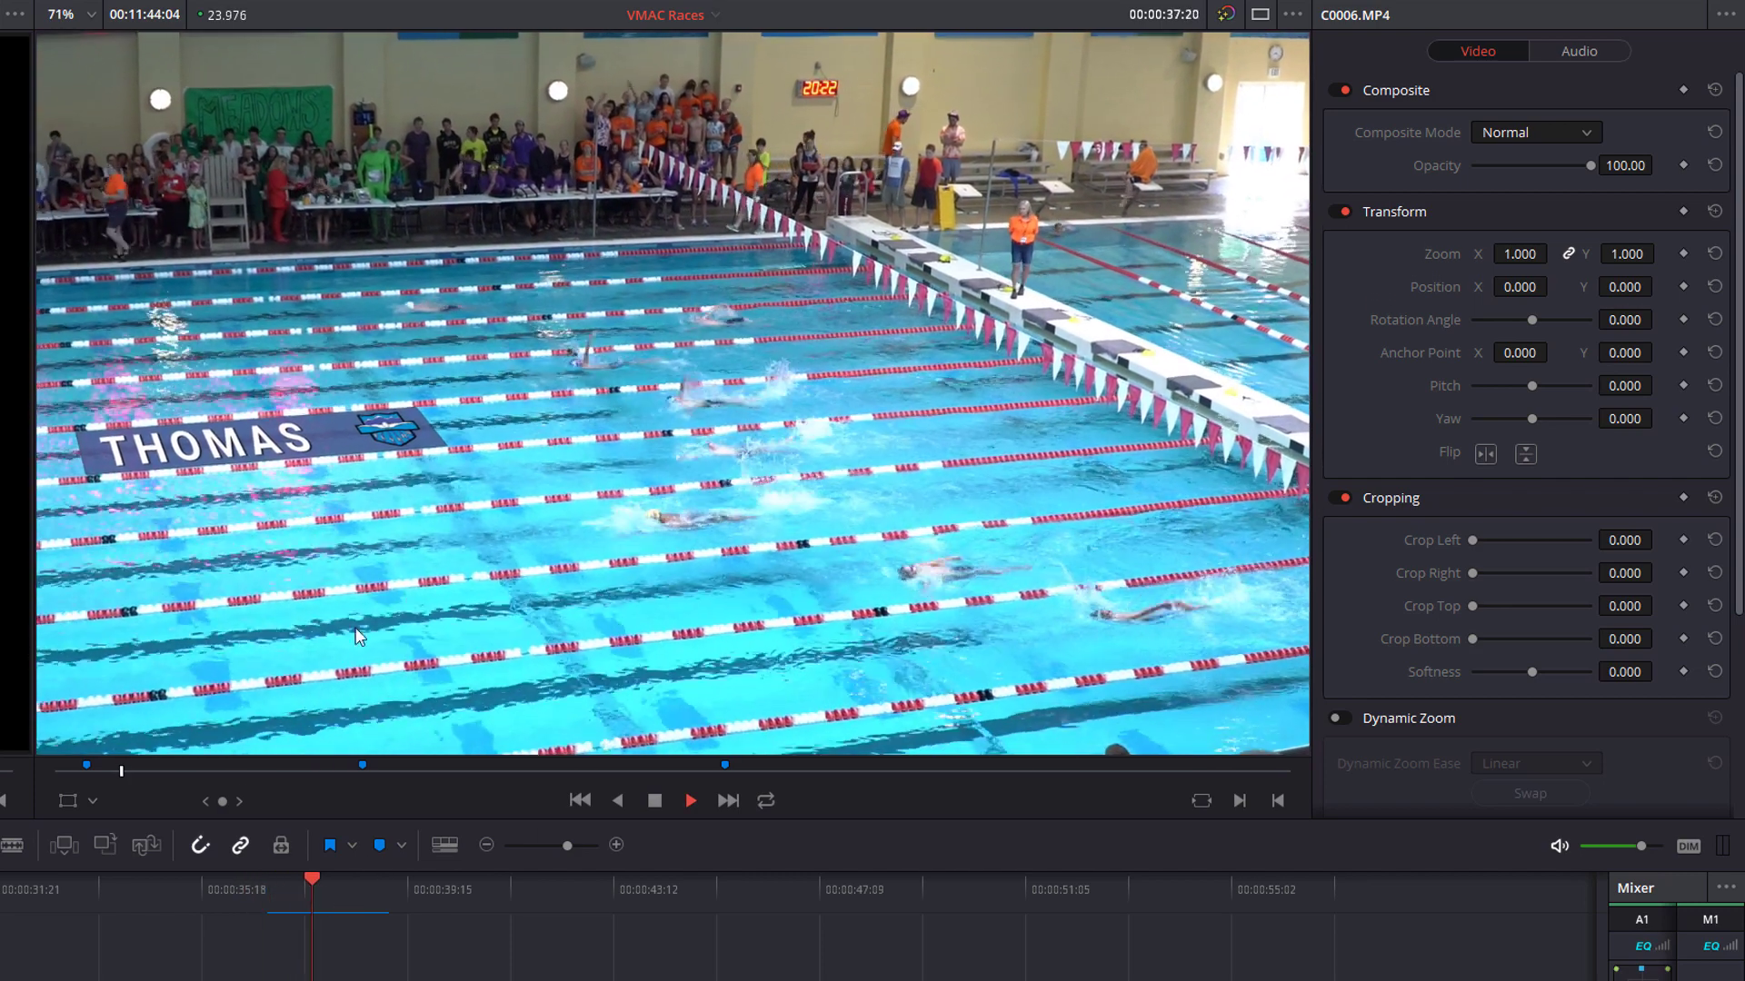
pyautogui.press('space')
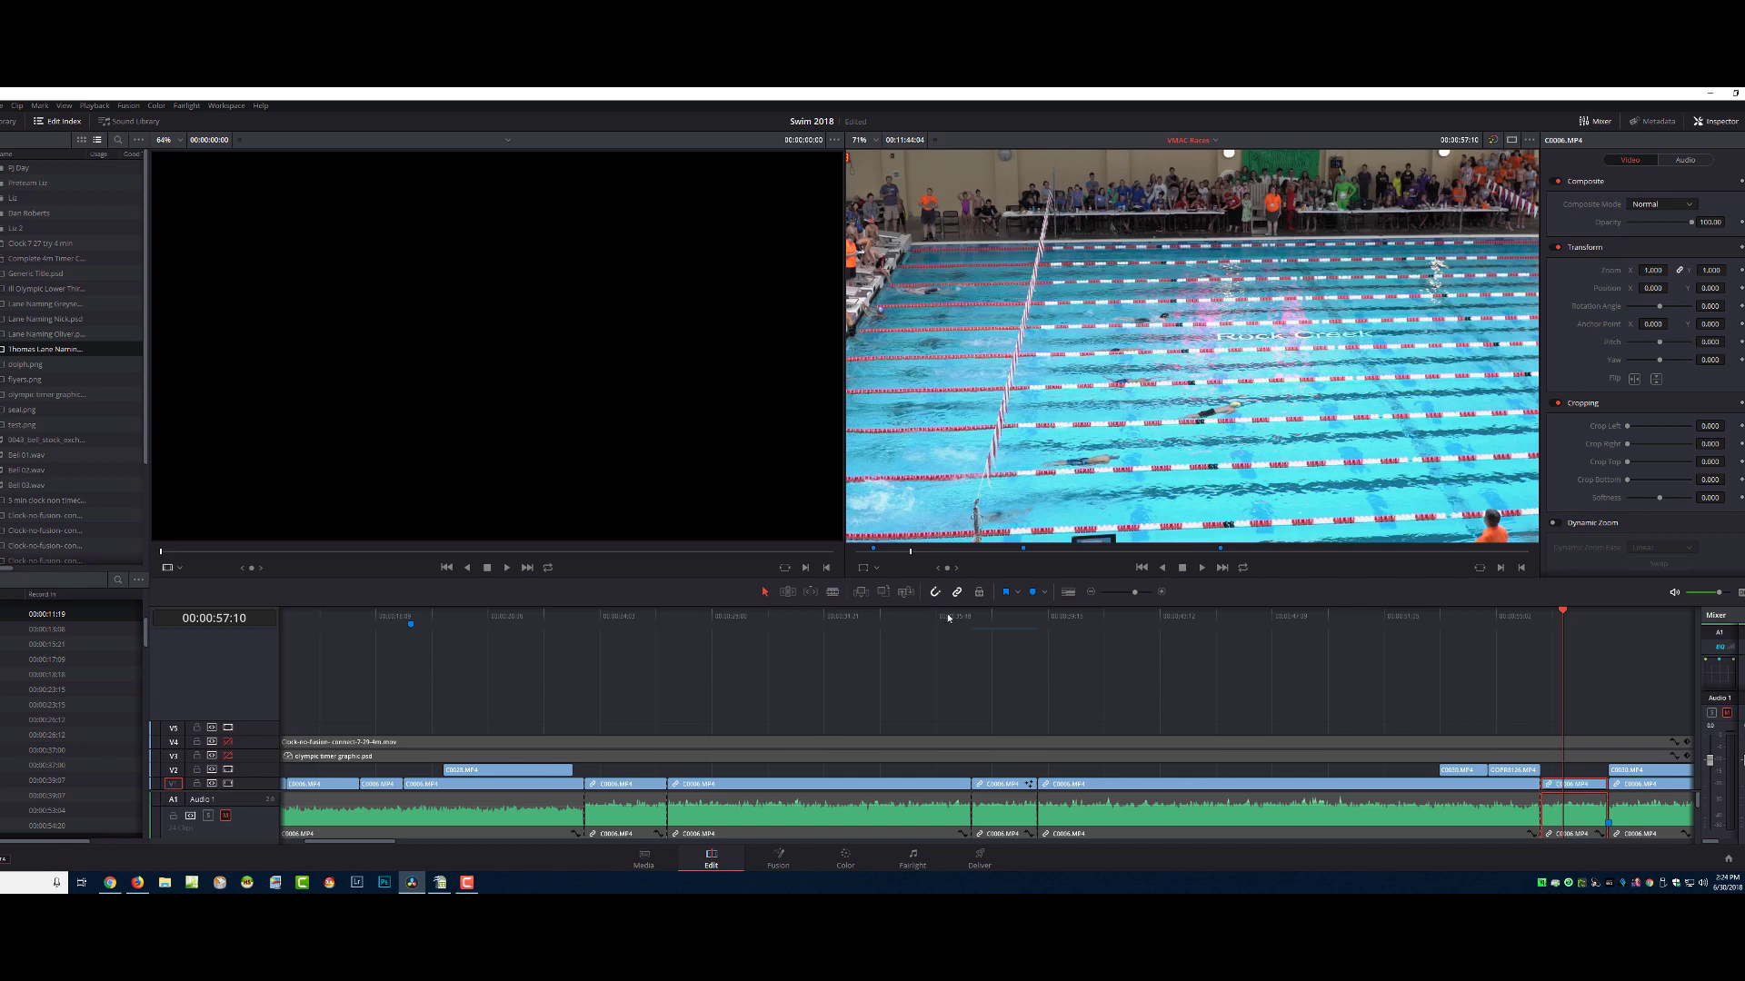
# Open the short C0006.MP4 clip at 00:00:37:10 in Fusion, examine its planar tracker node setup, and return to the edit timeline.
pyautogui.click(983, 616)
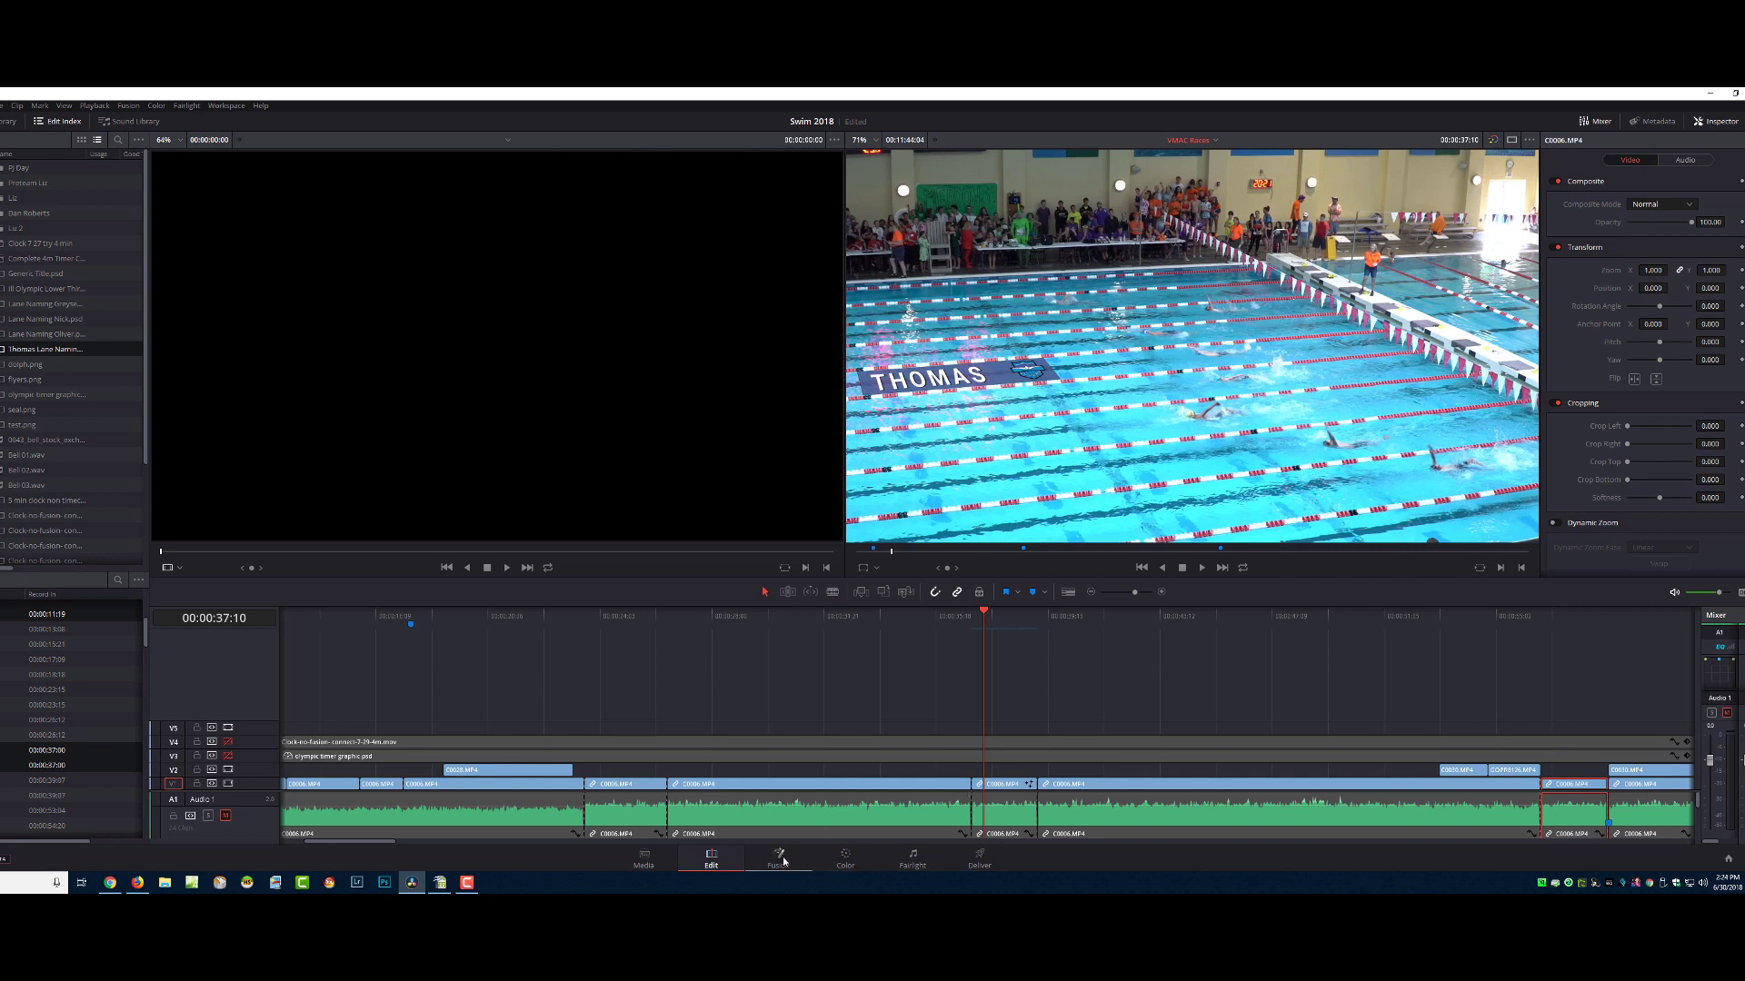
pyautogui.click(1011, 786)
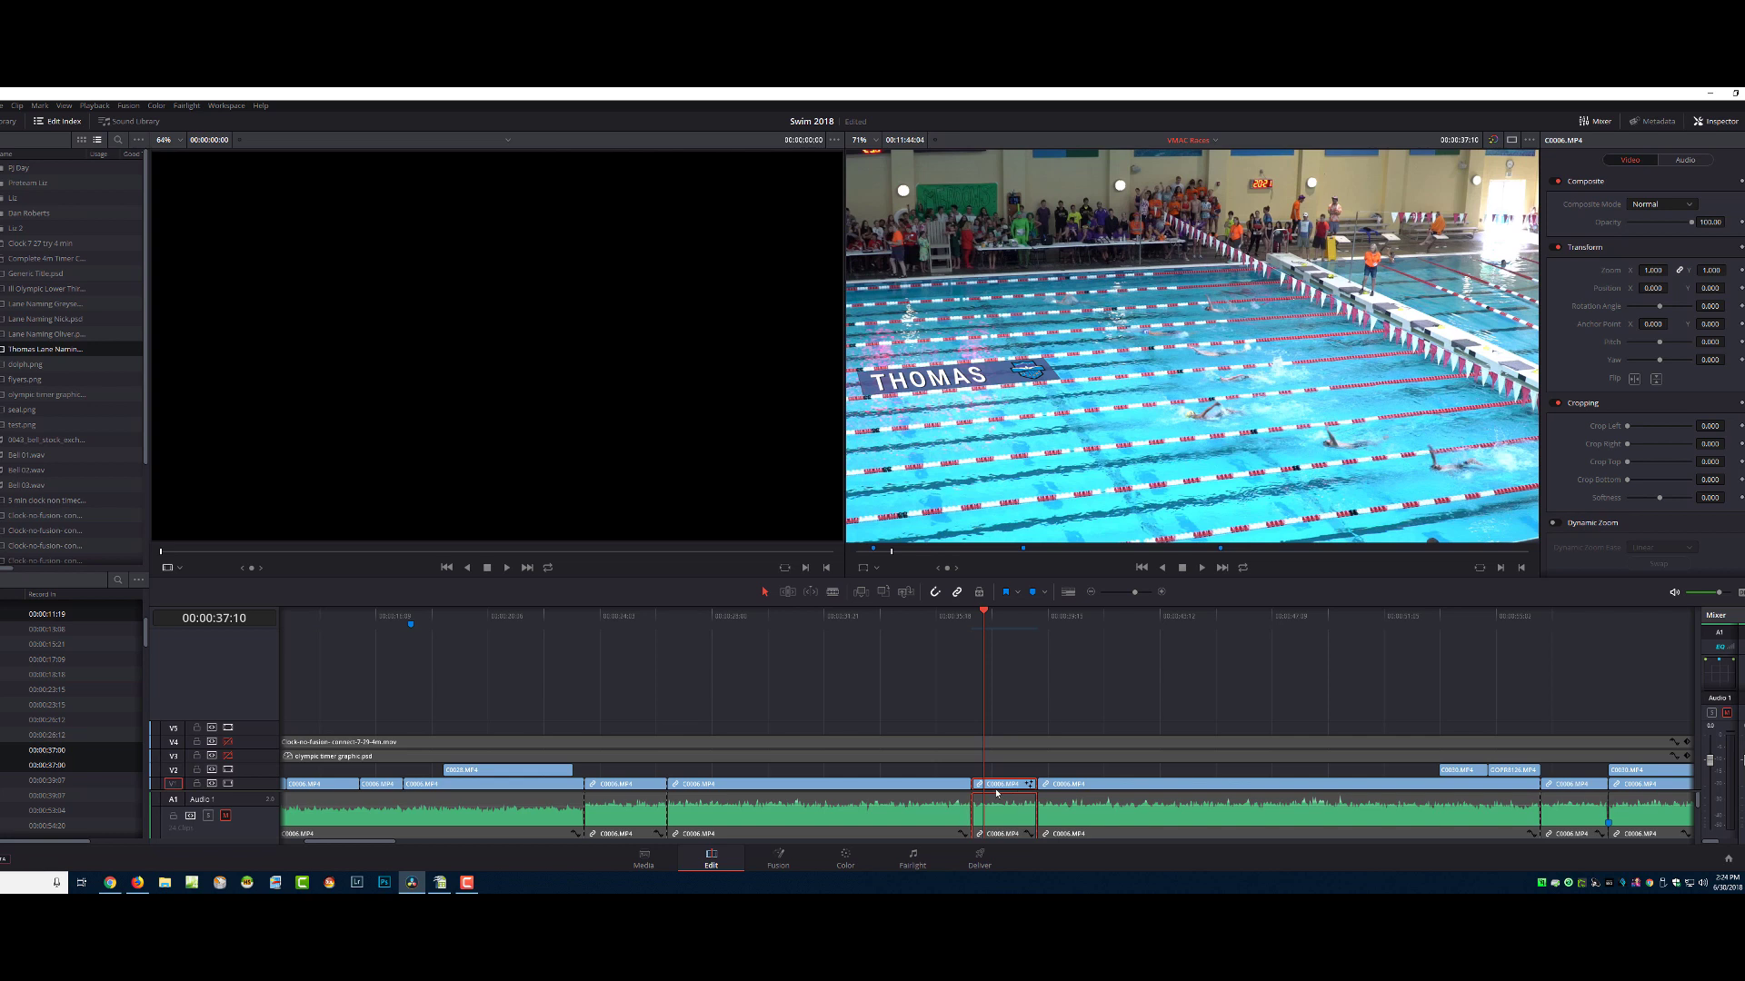
pyautogui.click(796, 858)
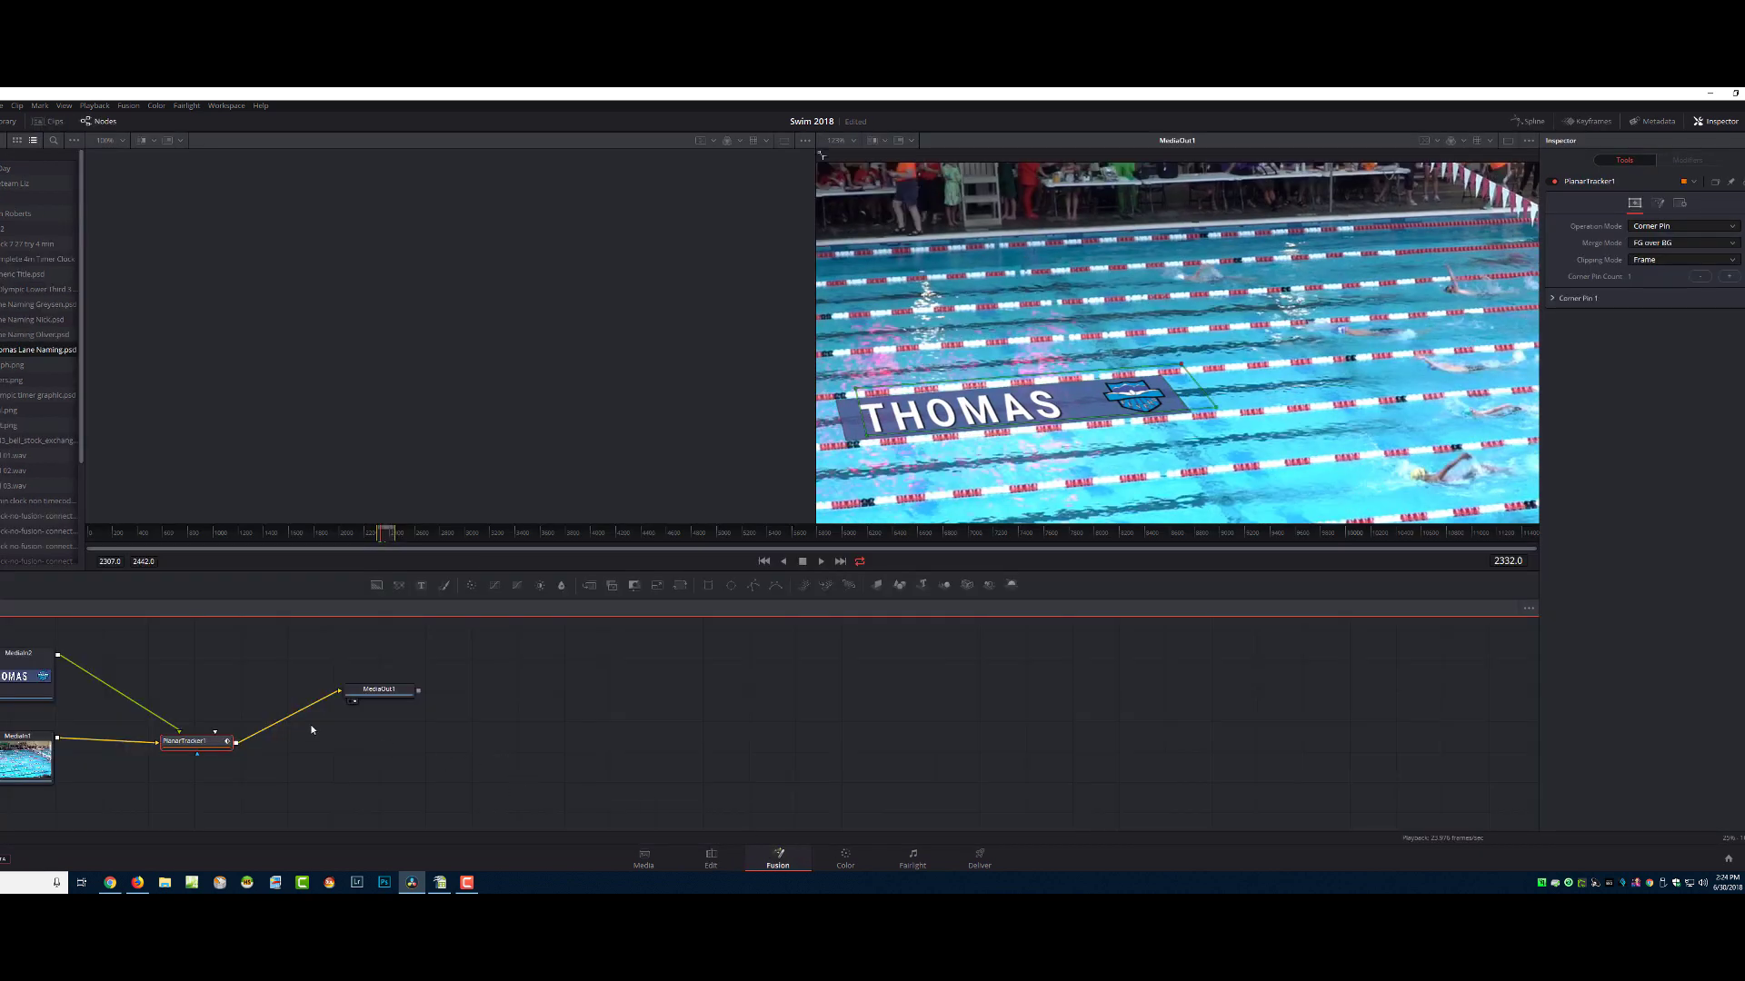
pyautogui.moveTo(310, 667); pyautogui.dragTo(150, 766)
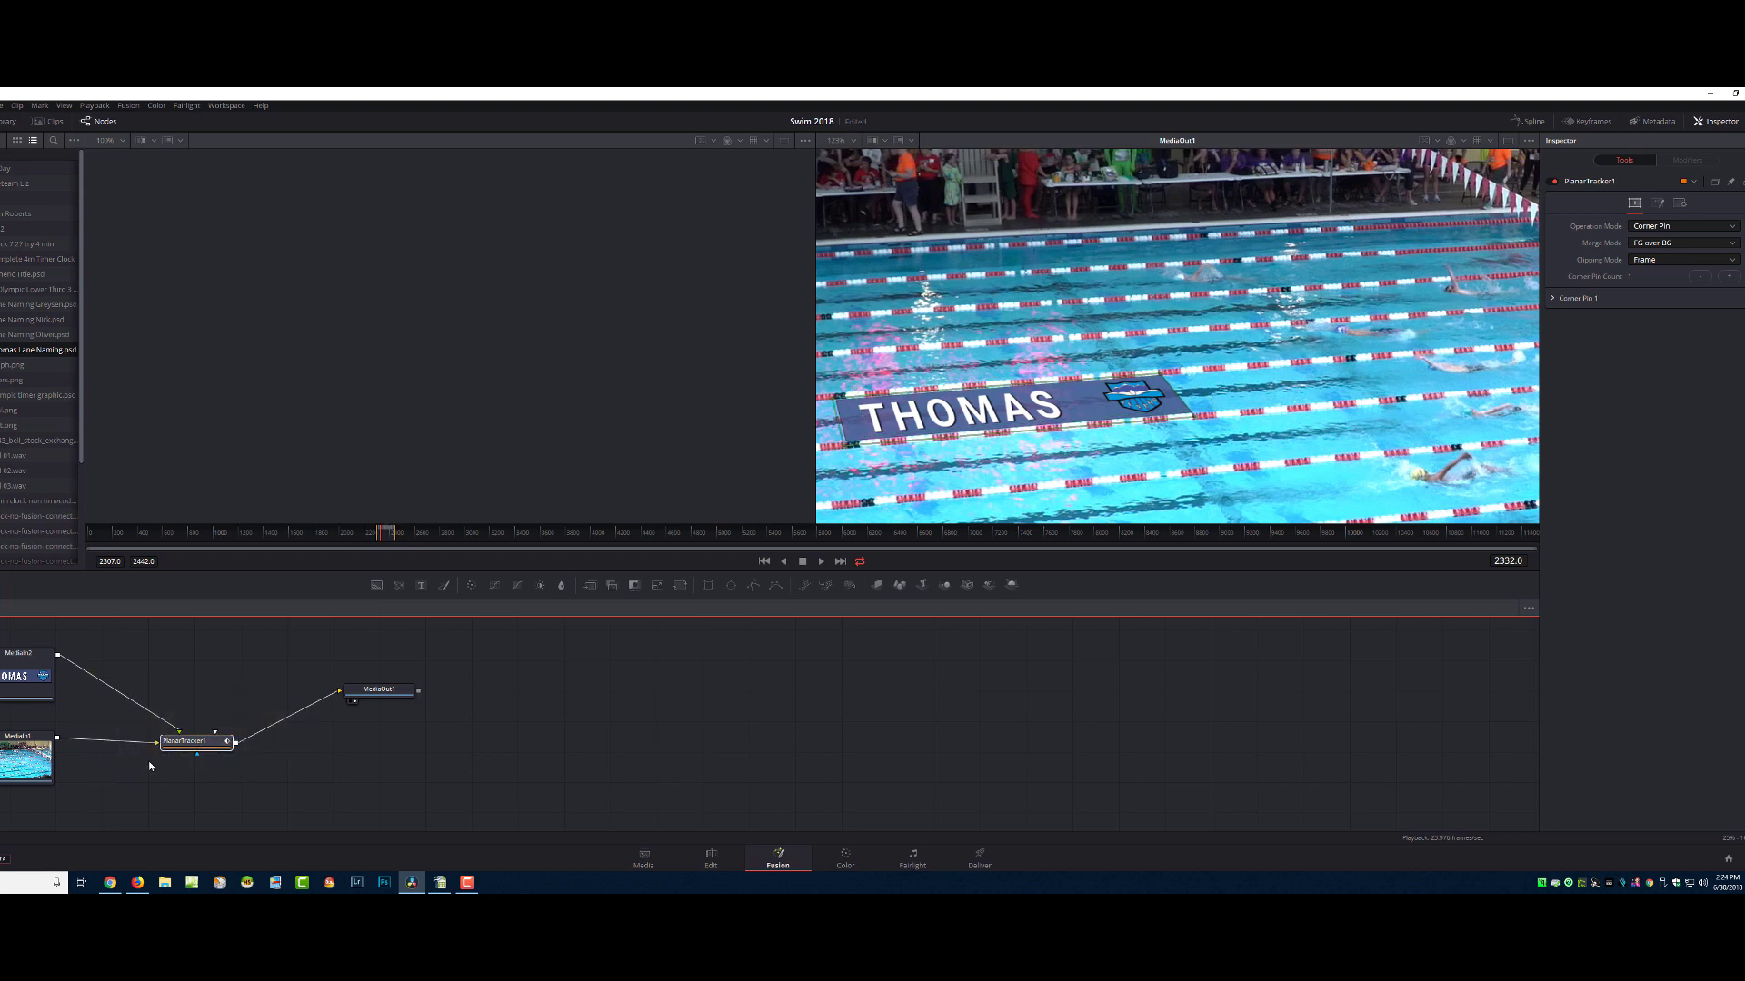
pyautogui.hotkey('shift', '4')
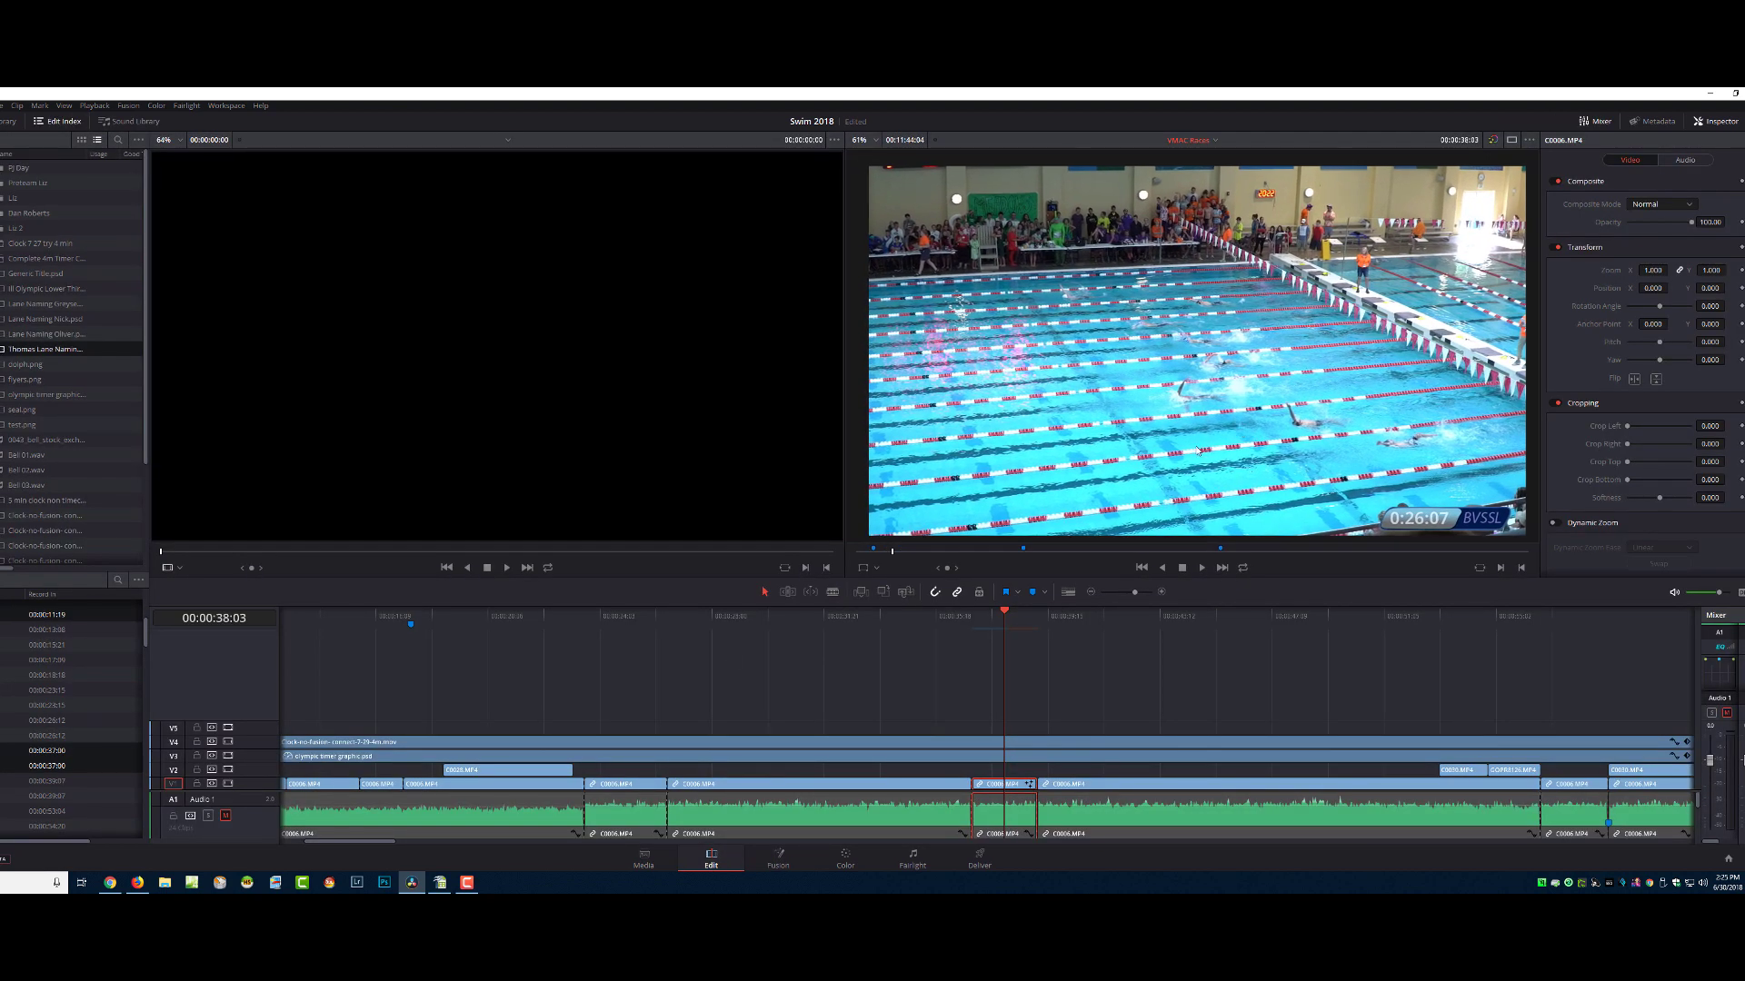
# Disable video tracks V4 and V3 and open the short C0006.MP4 clip in Fusion.
pyautogui.click(227, 742)
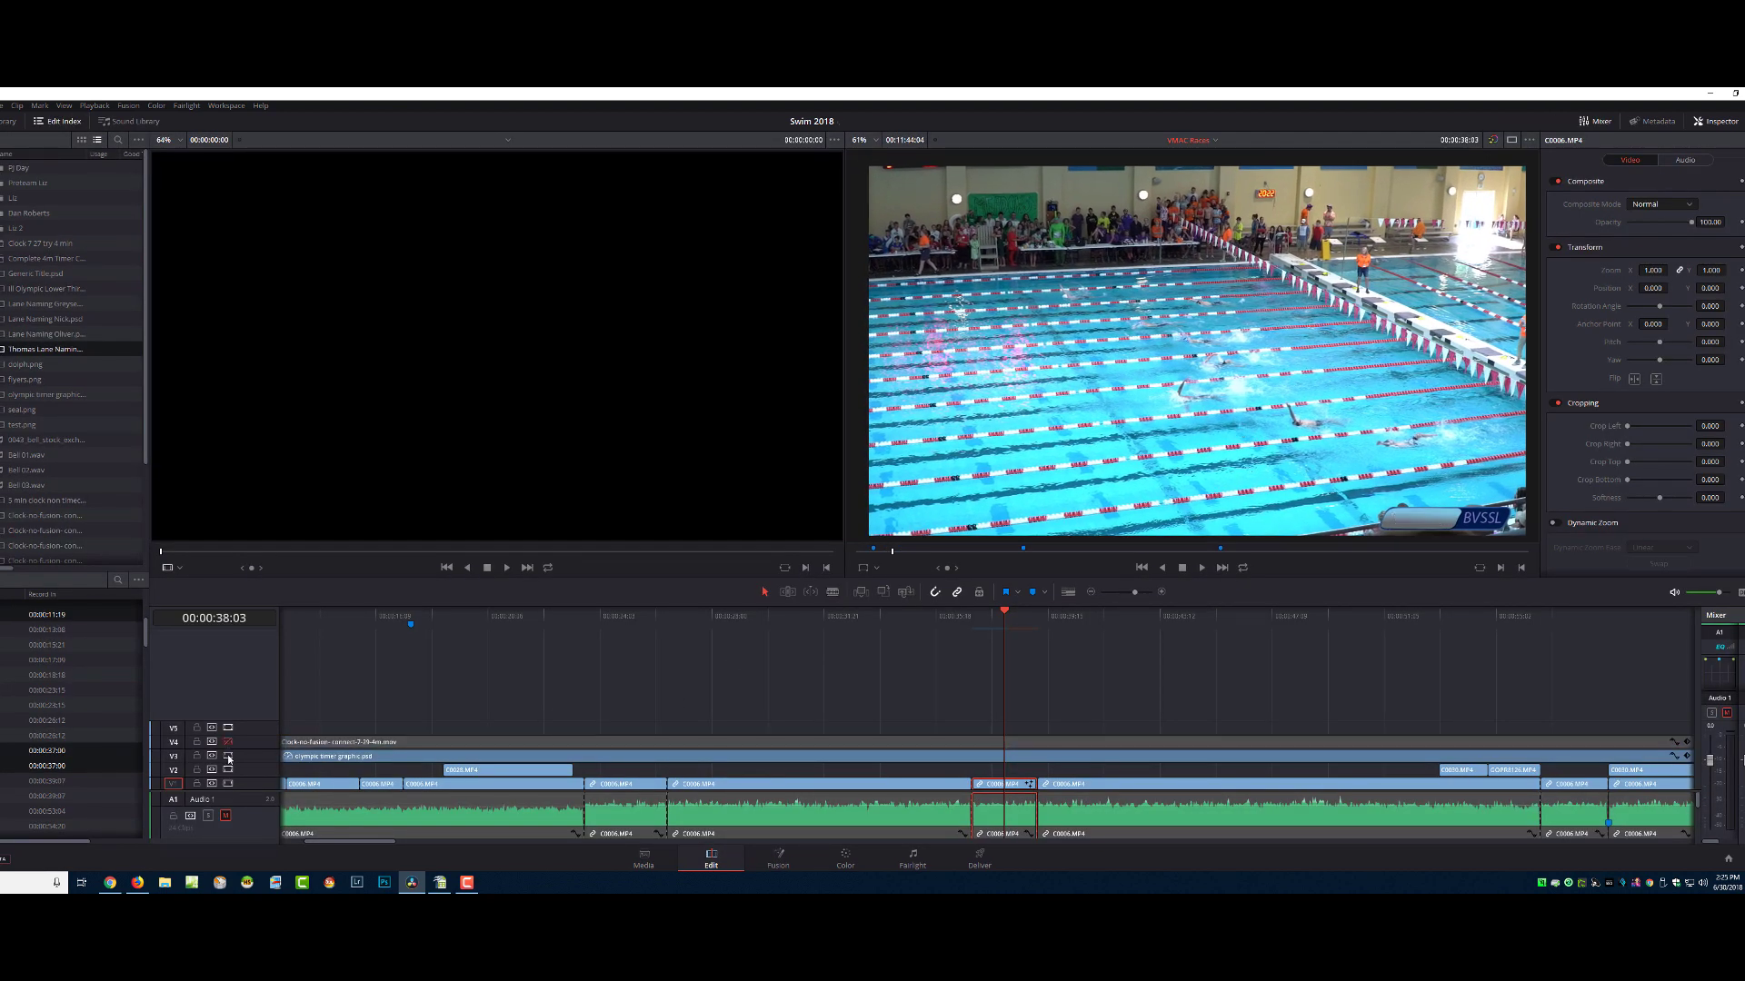
pyautogui.click(227, 755)
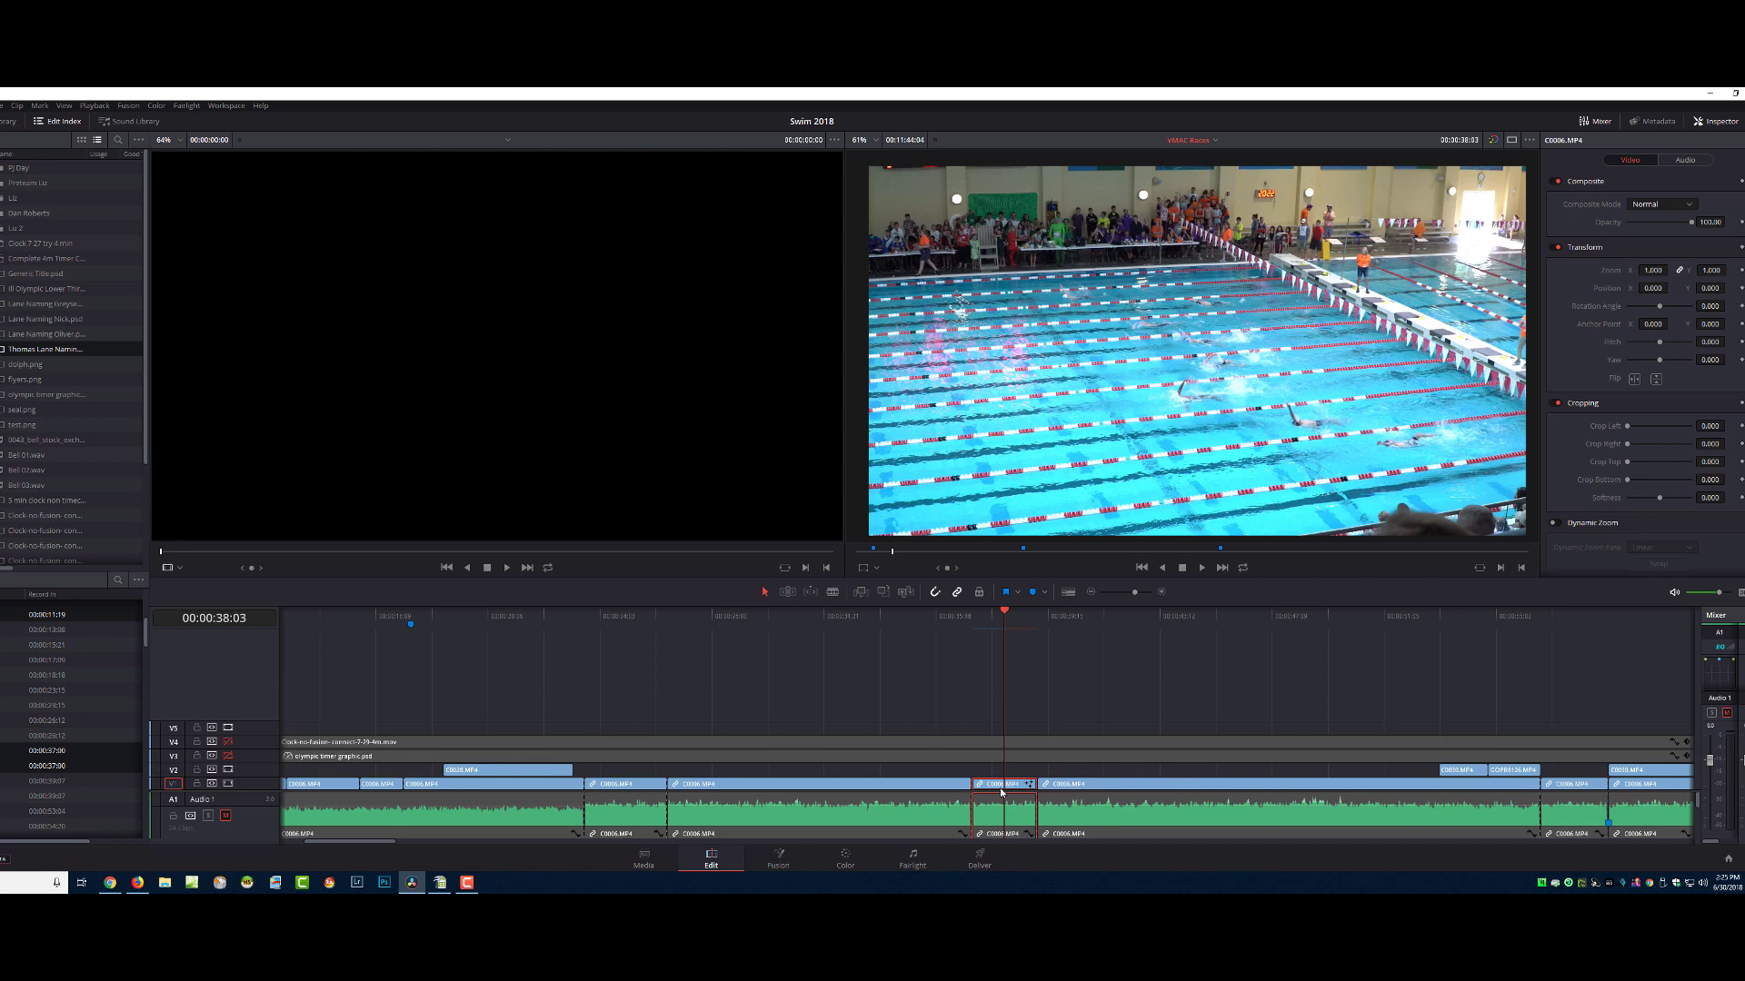
pyautogui.click(768, 867)
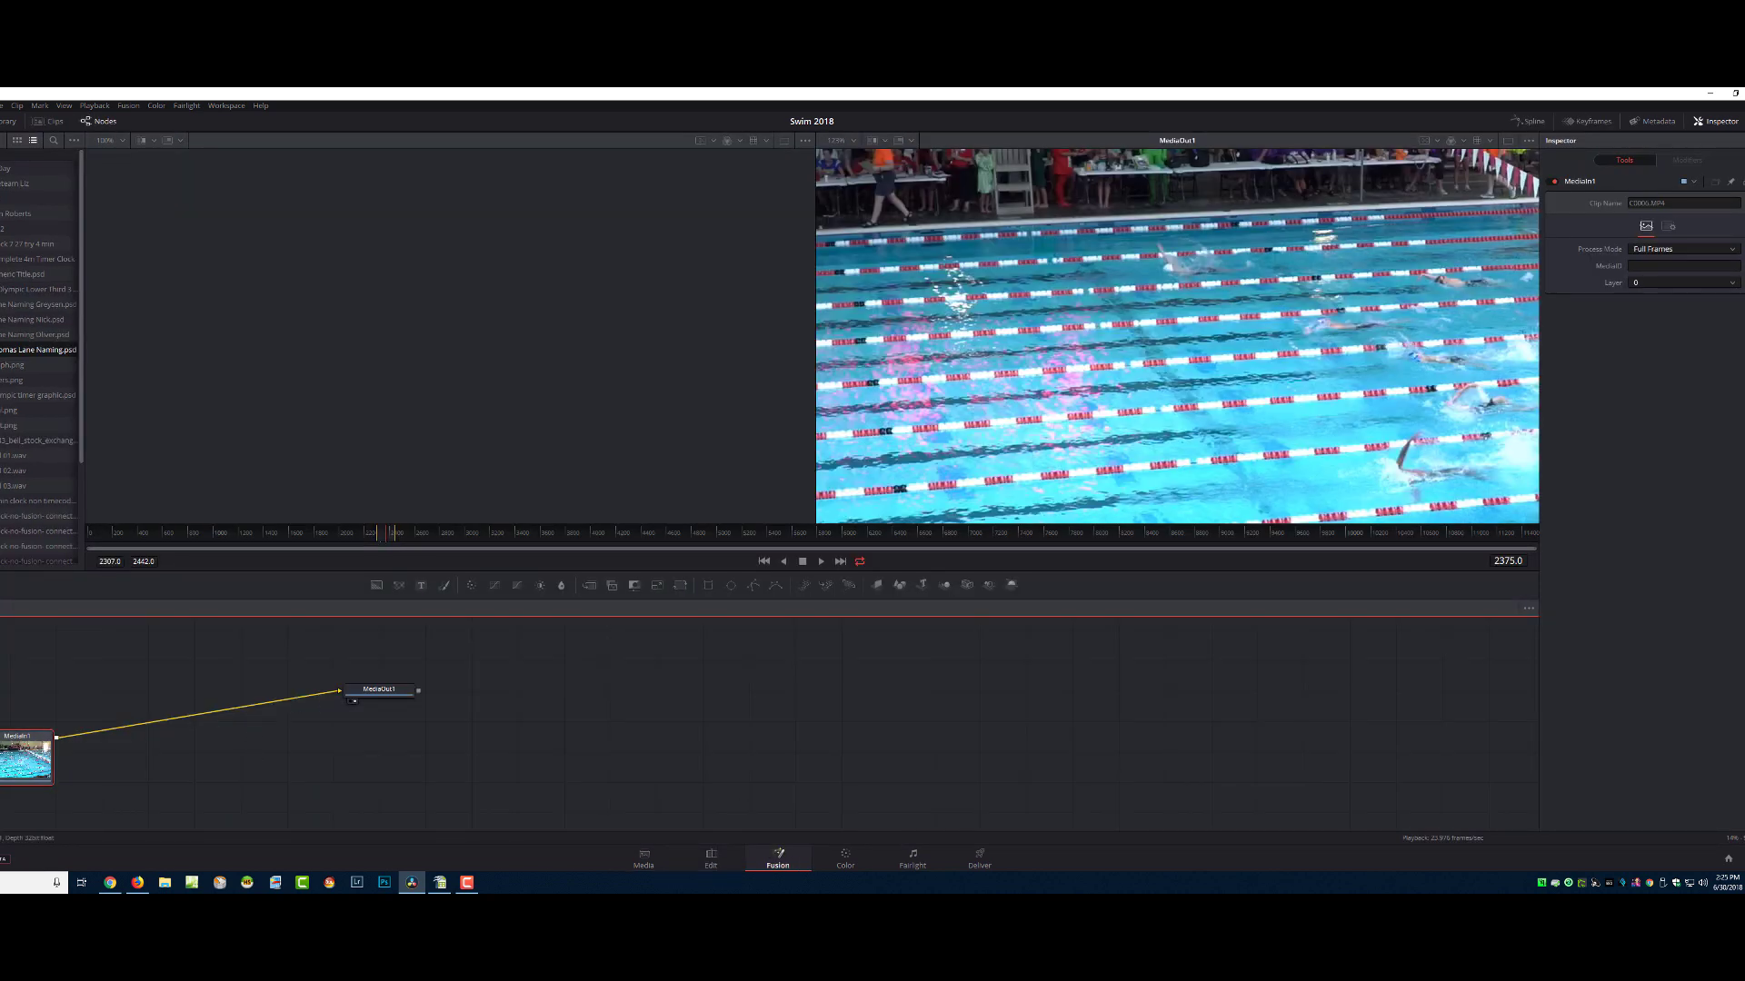
# Reposition the MediaIn1 background node below and left of MediaOut1, checking its Show Tile Picture option.
pyautogui.moveTo(11, 753); pyautogui.dragTo(21, 720)
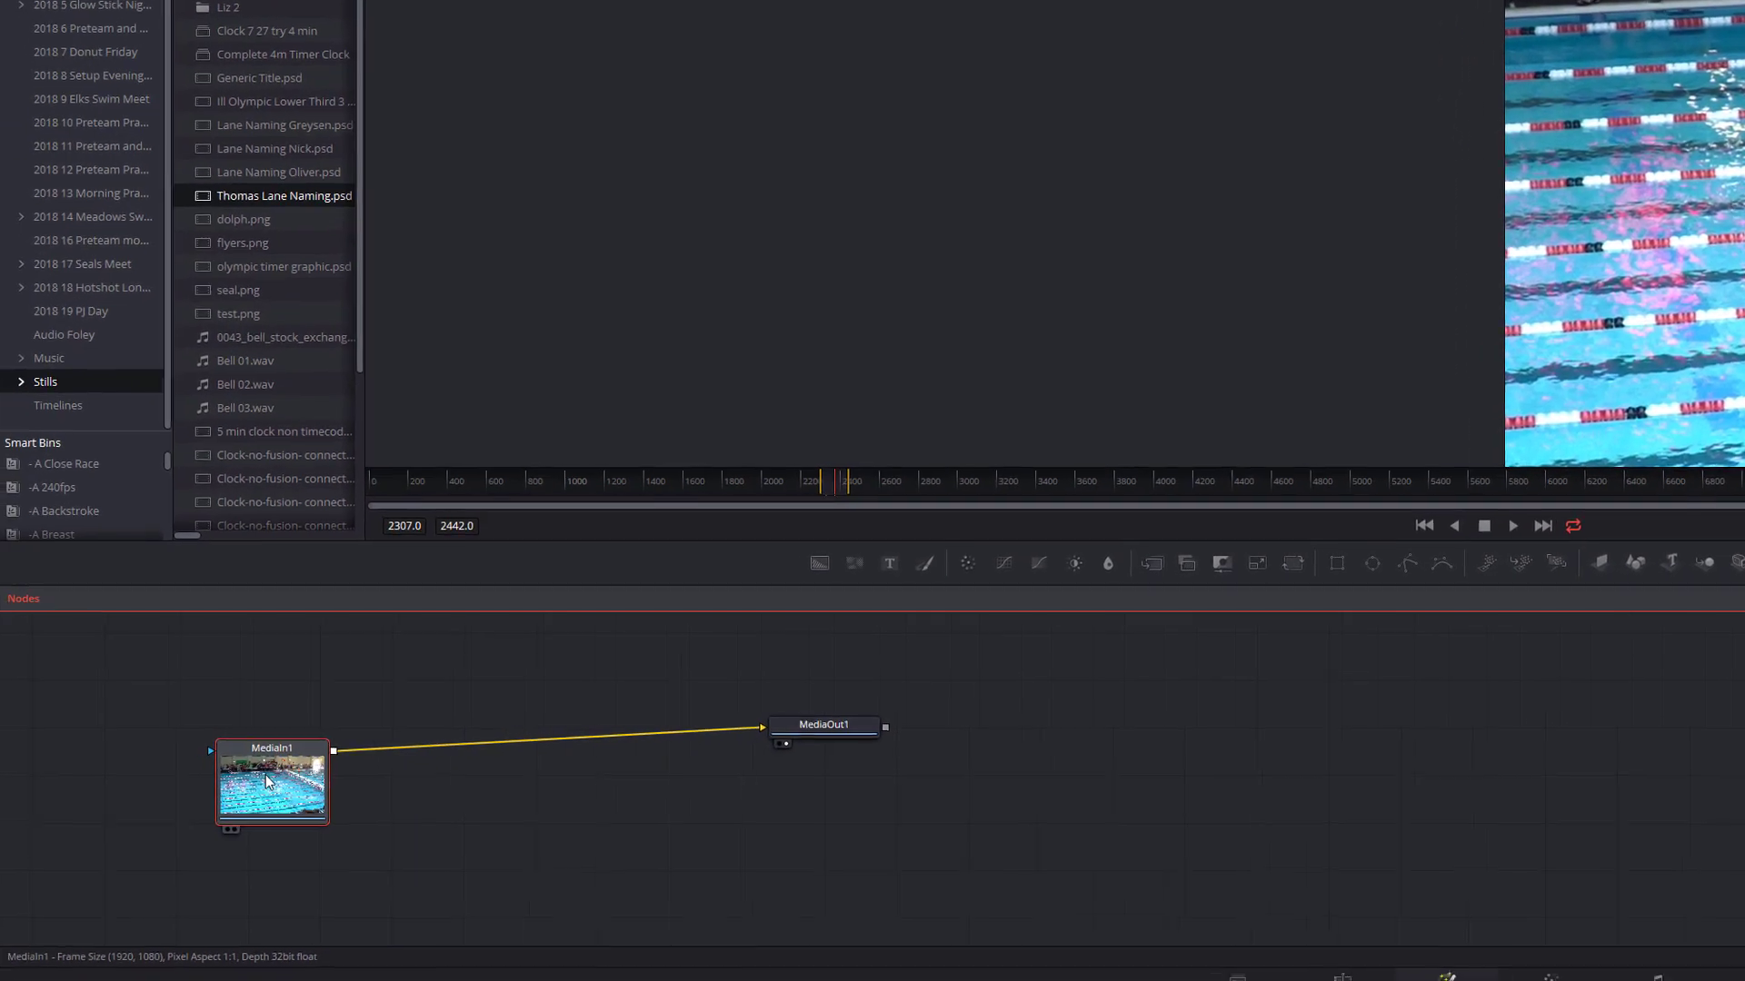
pyautogui.rightClick(266, 780)
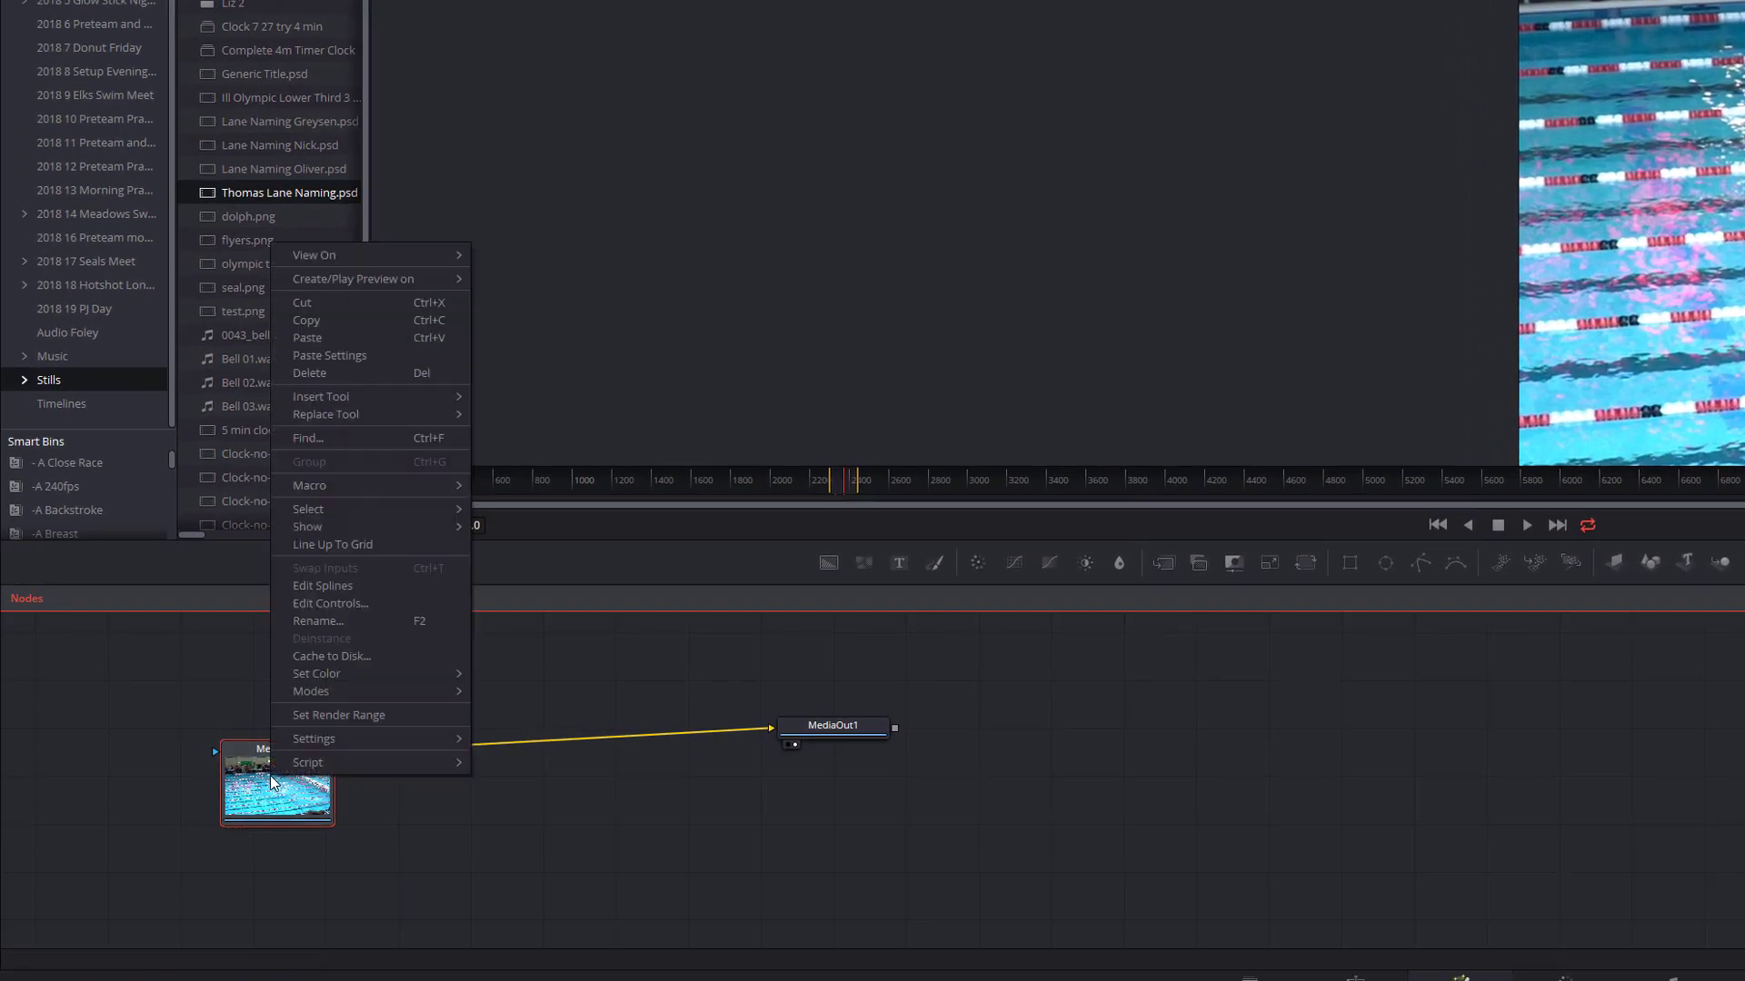
pyautogui.moveTo(342, 523)
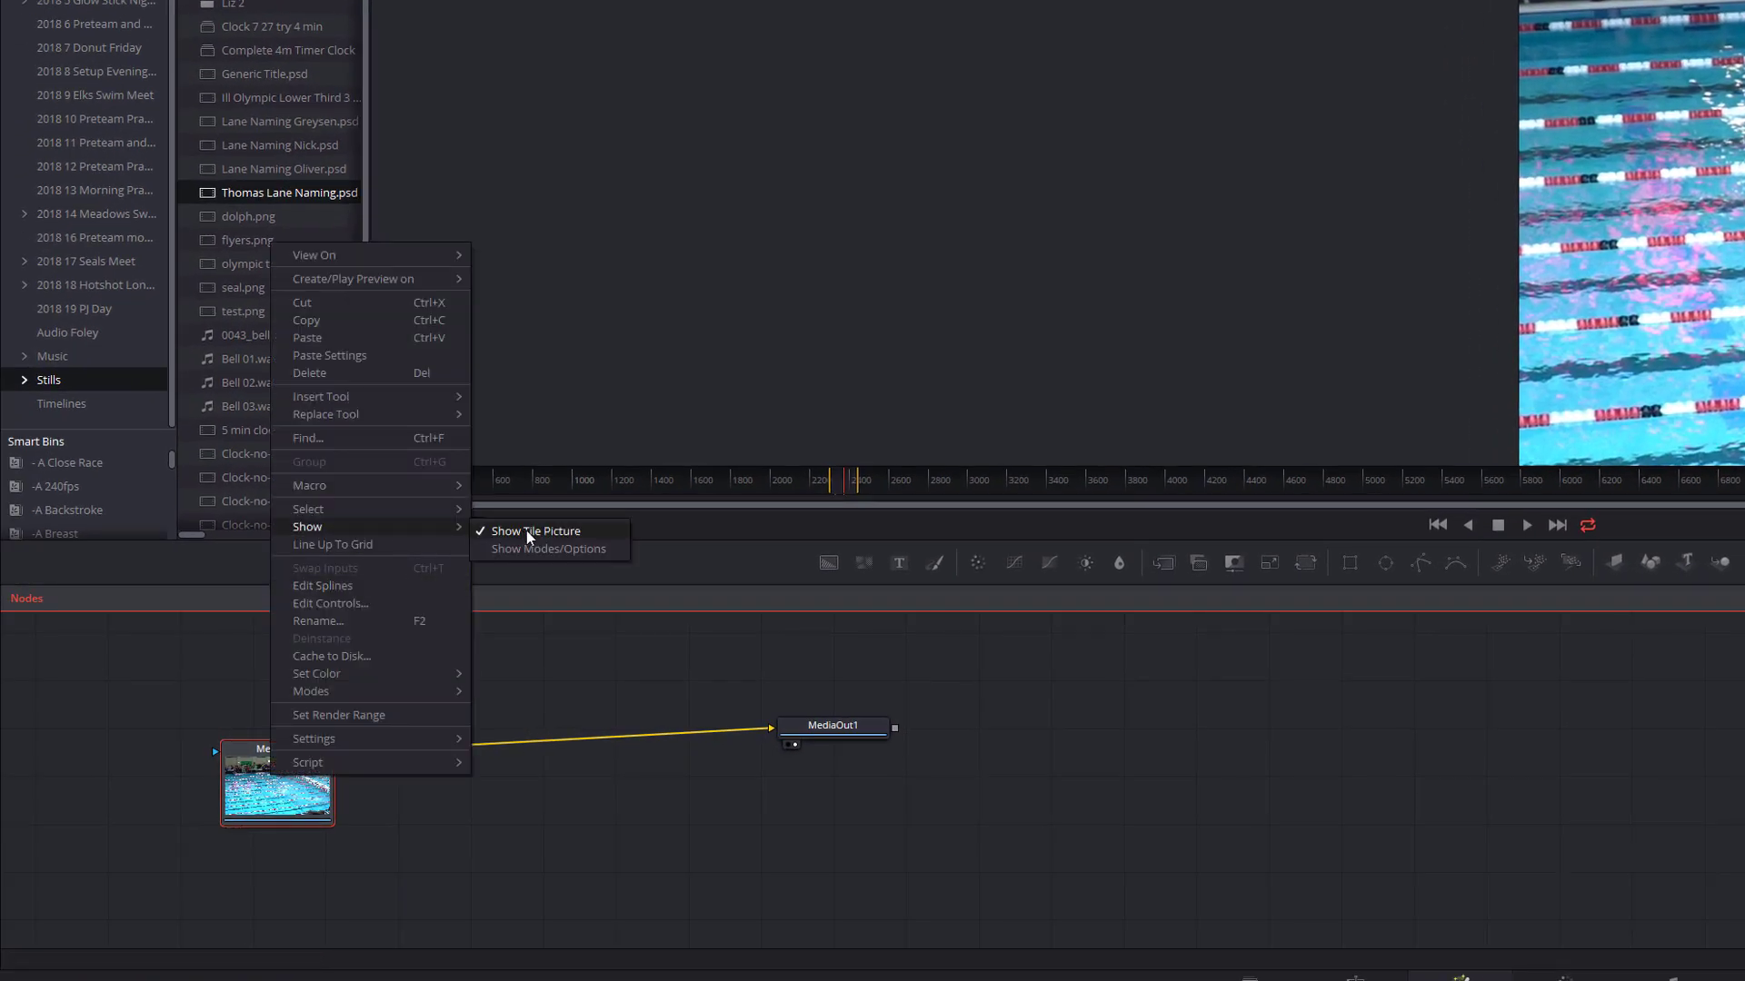
pyautogui.click(507, 850)
pyautogui.moveTo(291, 777); pyautogui.dragTo(316, 832)
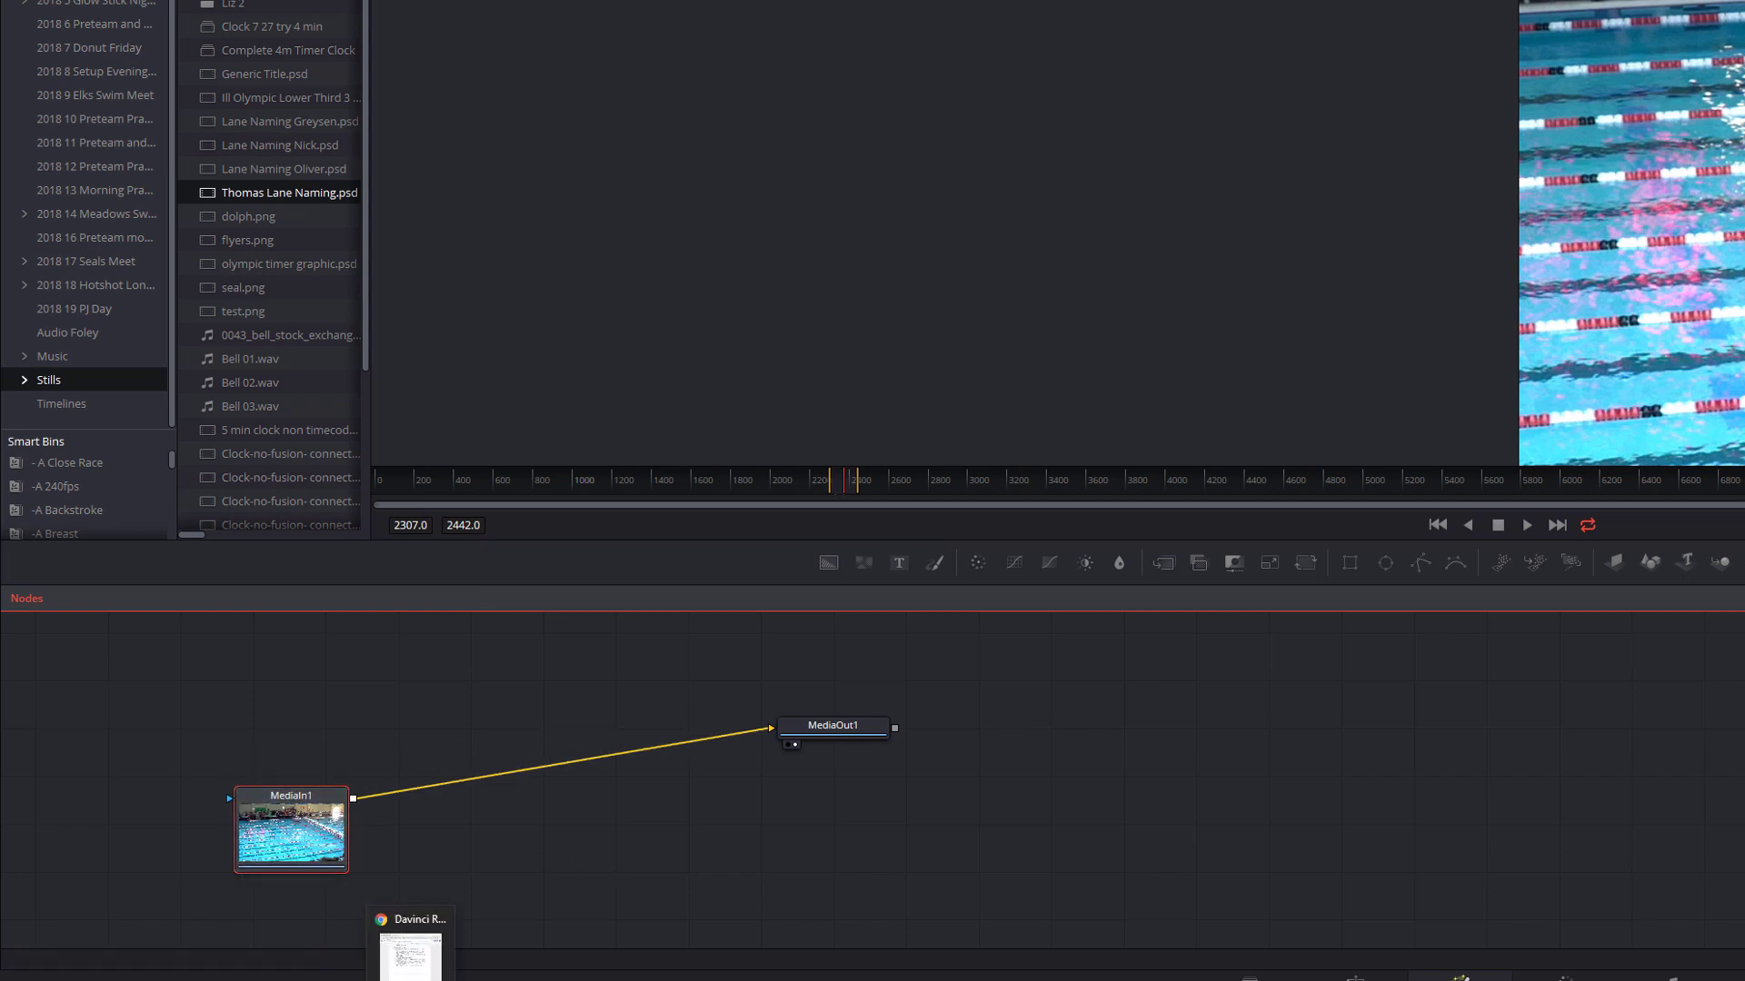
# Read the Fusion 15 Tracking notes on the starting connection and placing a graphic above the background, and return to Fusion.
pyautogui.click(411, 954)
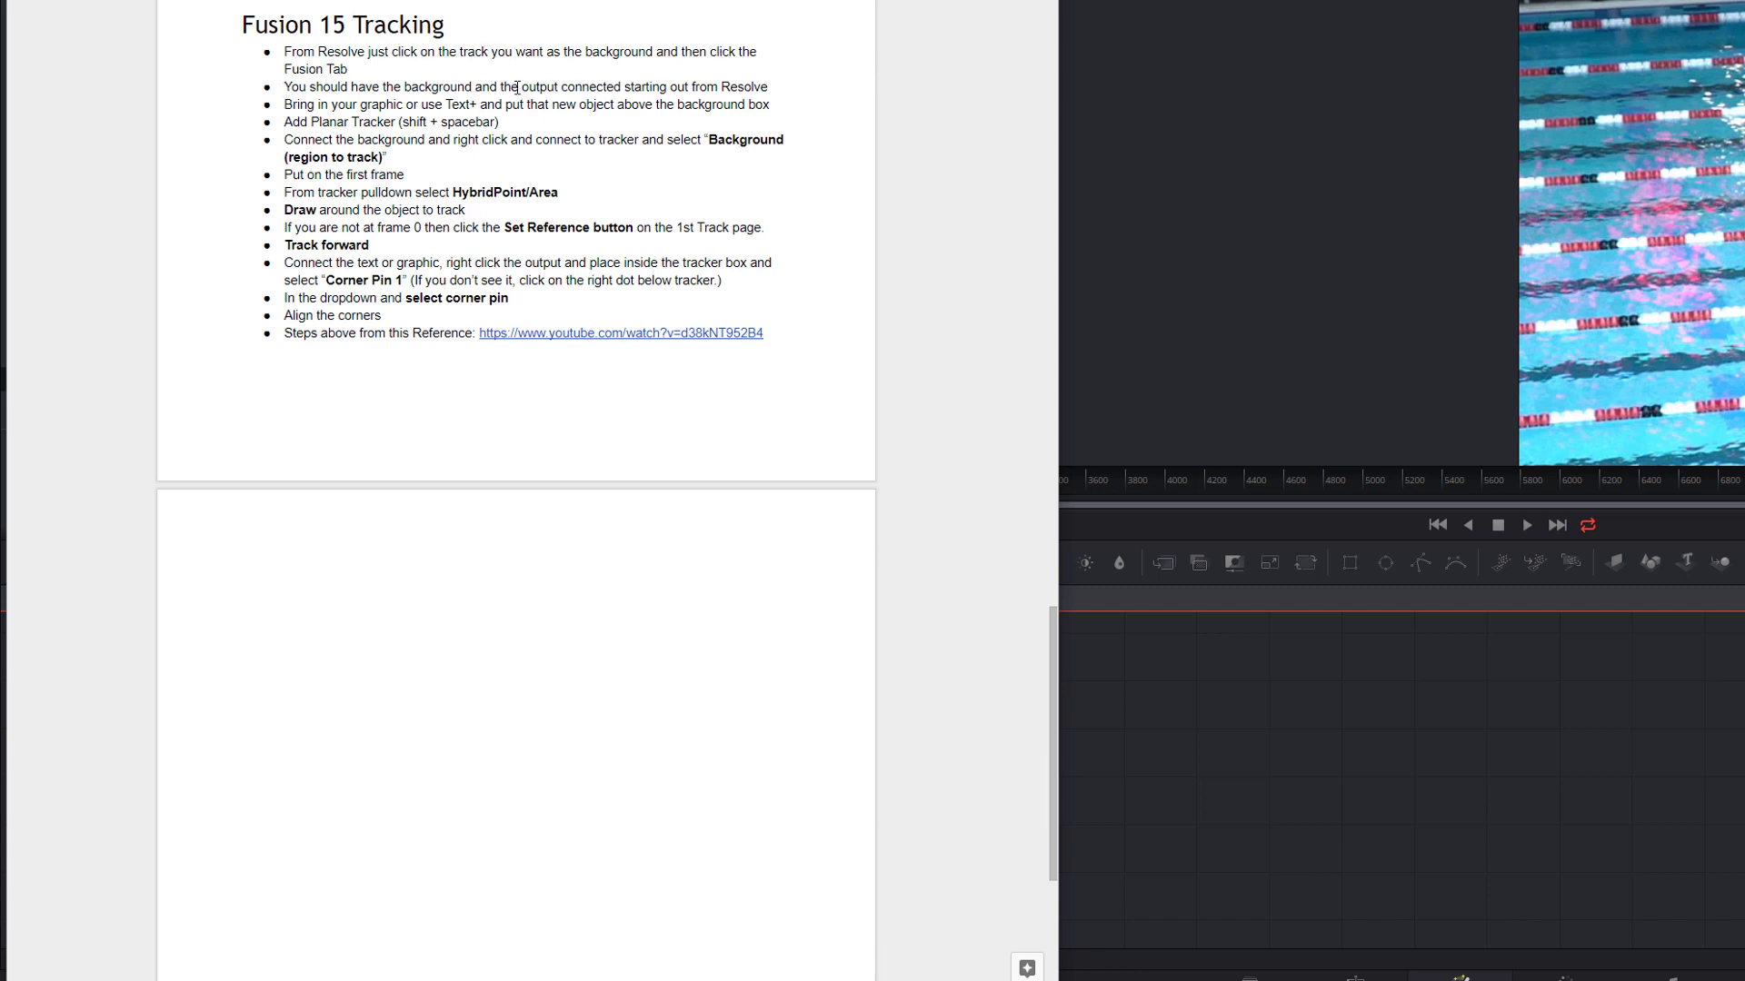
pyautogui.click(1364, 690)
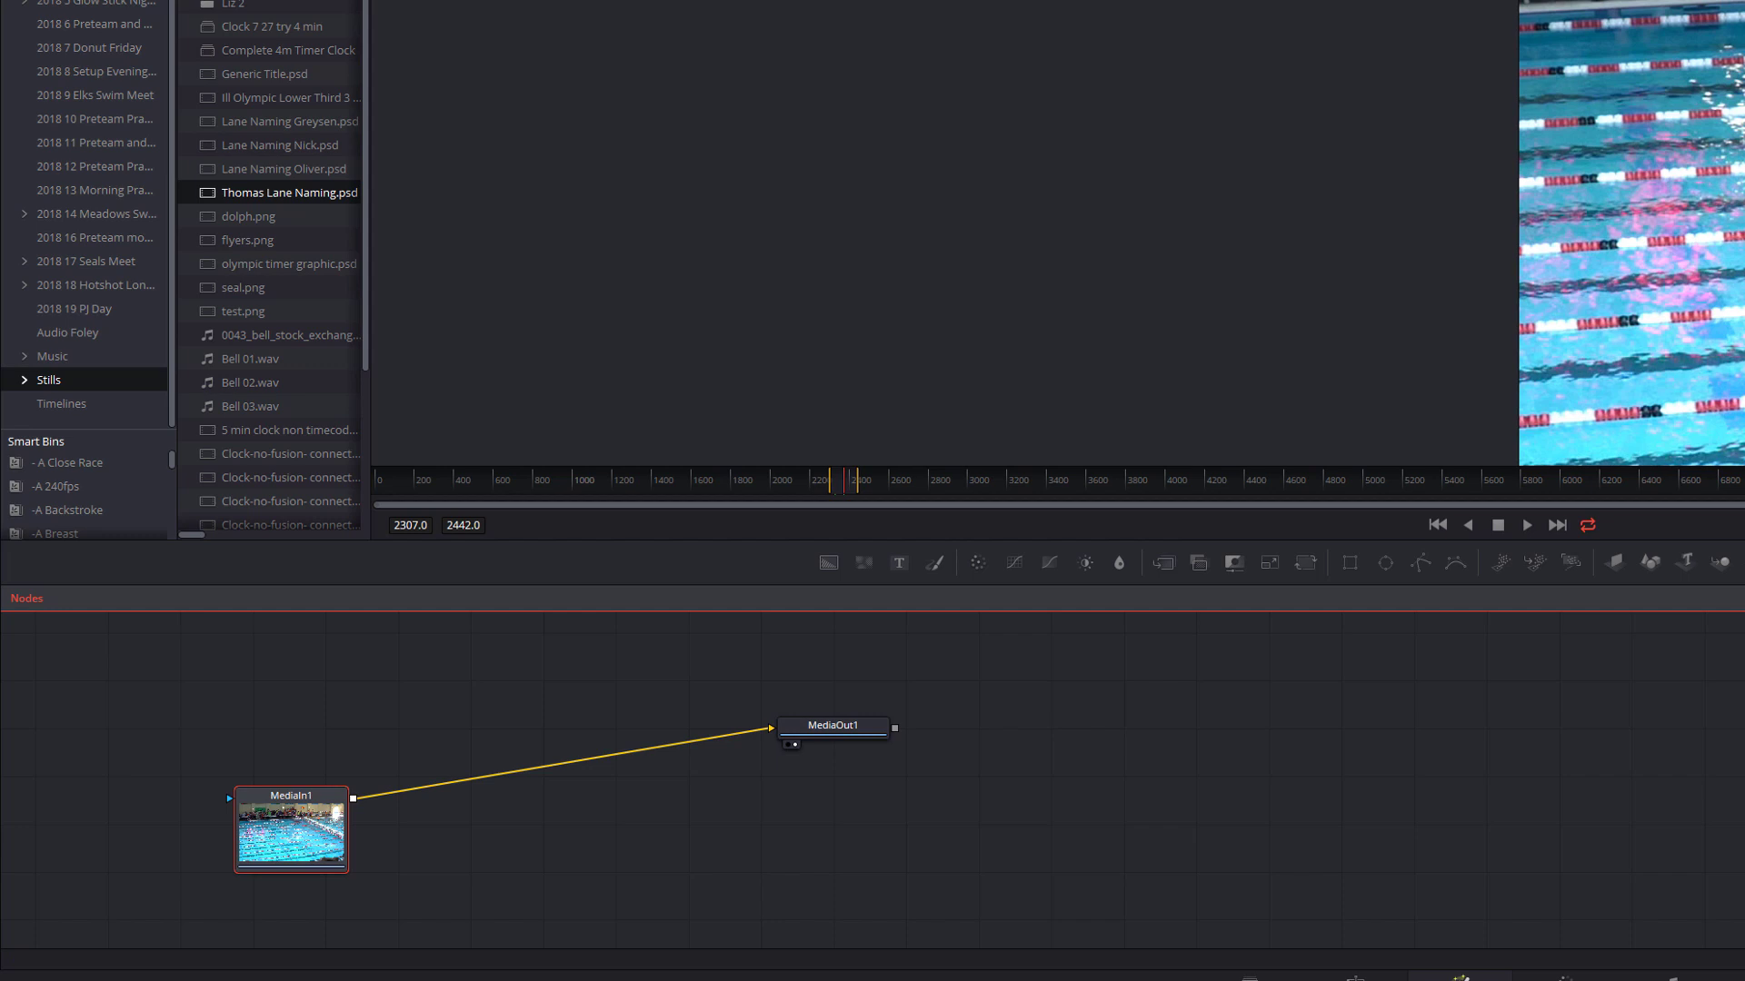
pyautogui.hotkey('alt', 'Tab')
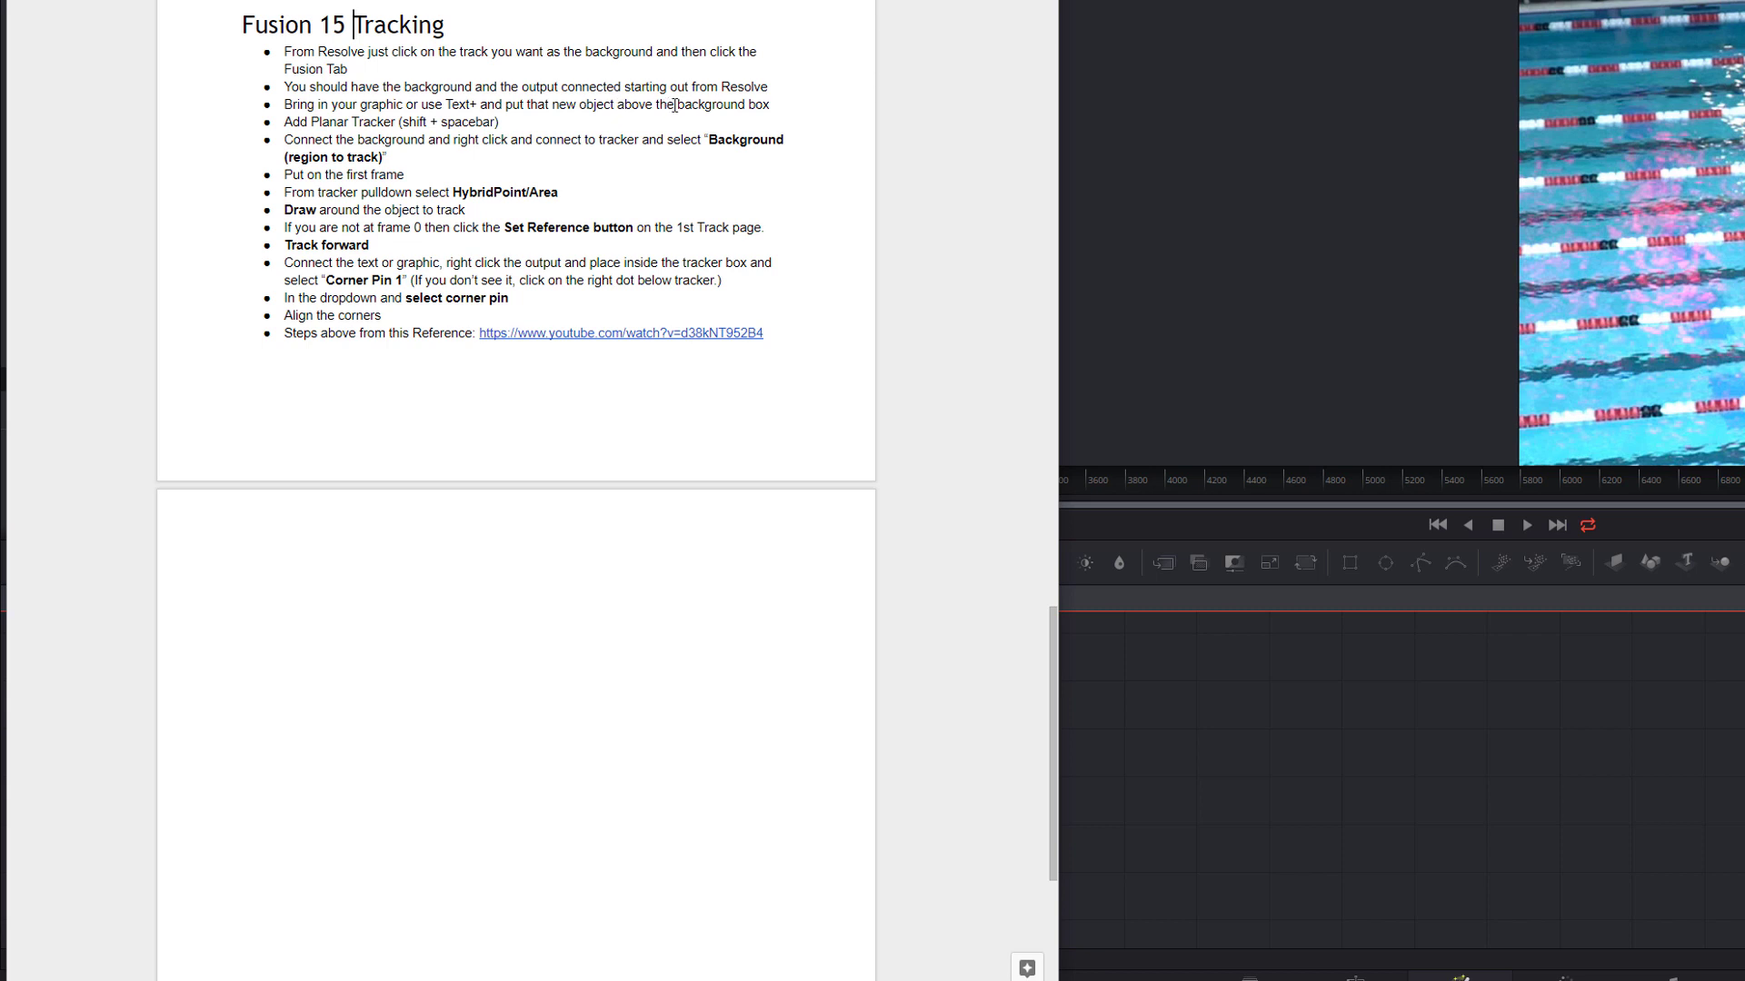
pyautogui.click(1343, 743)
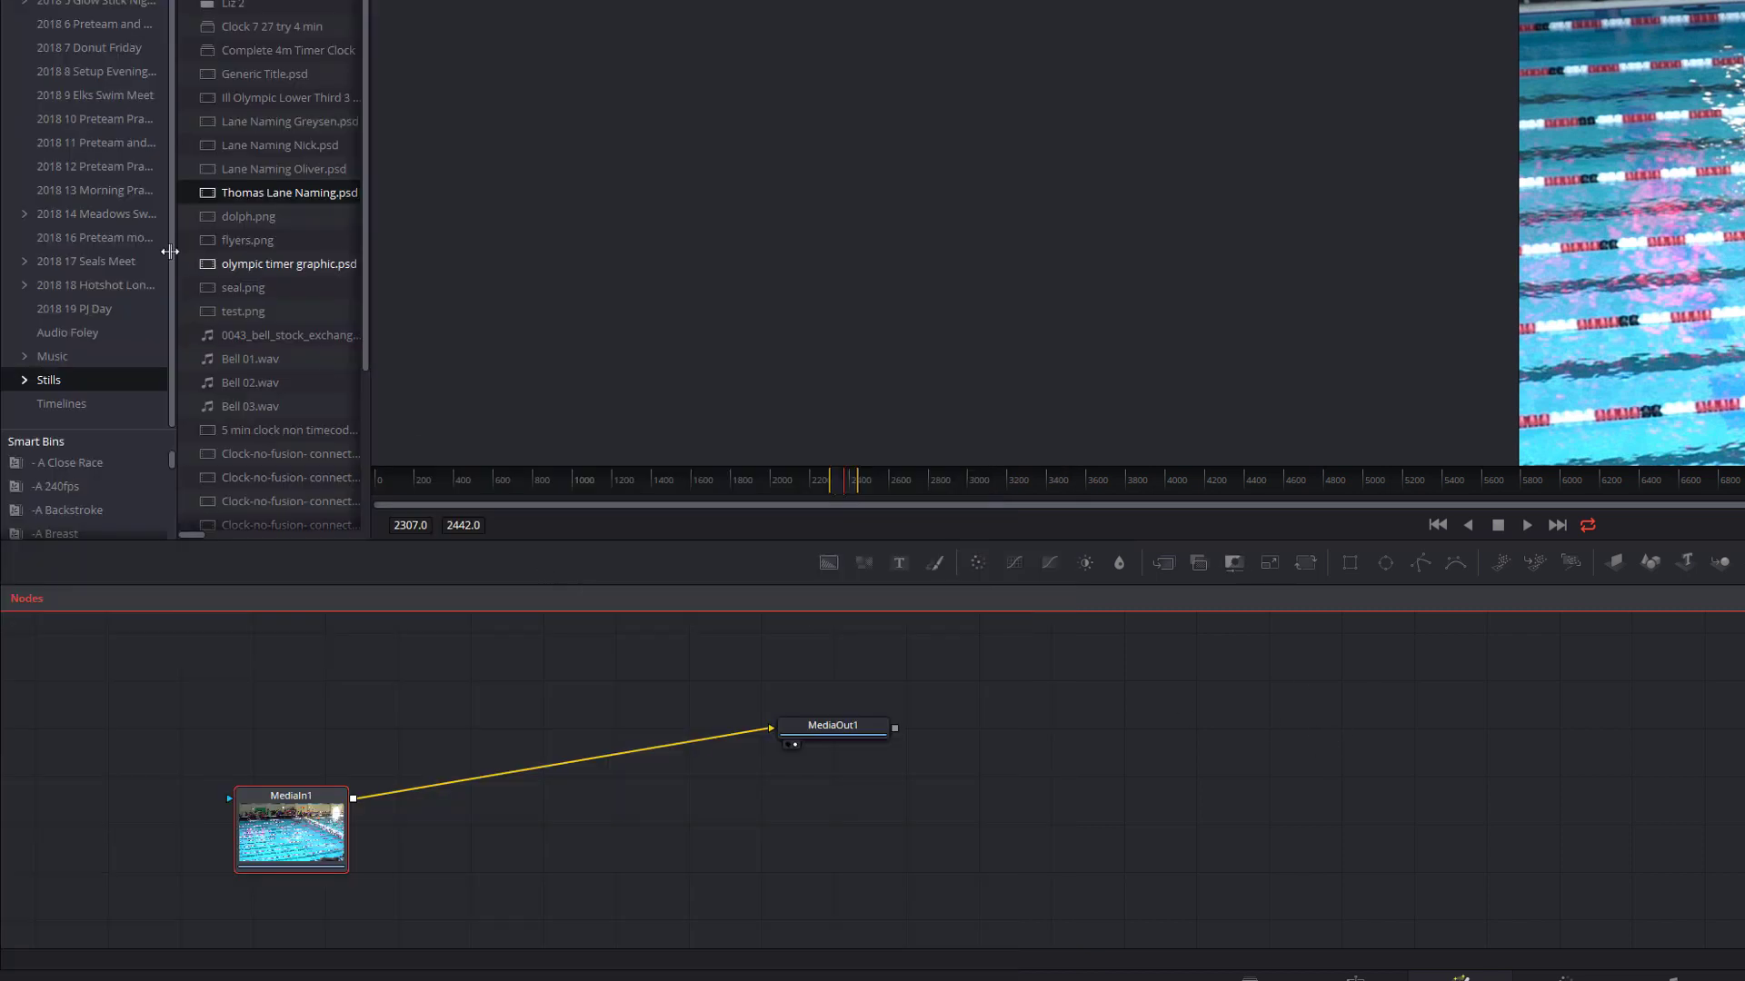
# Add Thomas Lane Naming.psd to the node graph above MediaIn1 and show its tile picture.
pyautogui.moveTo(211, 194); pyautogui.dragTo(320, 678)
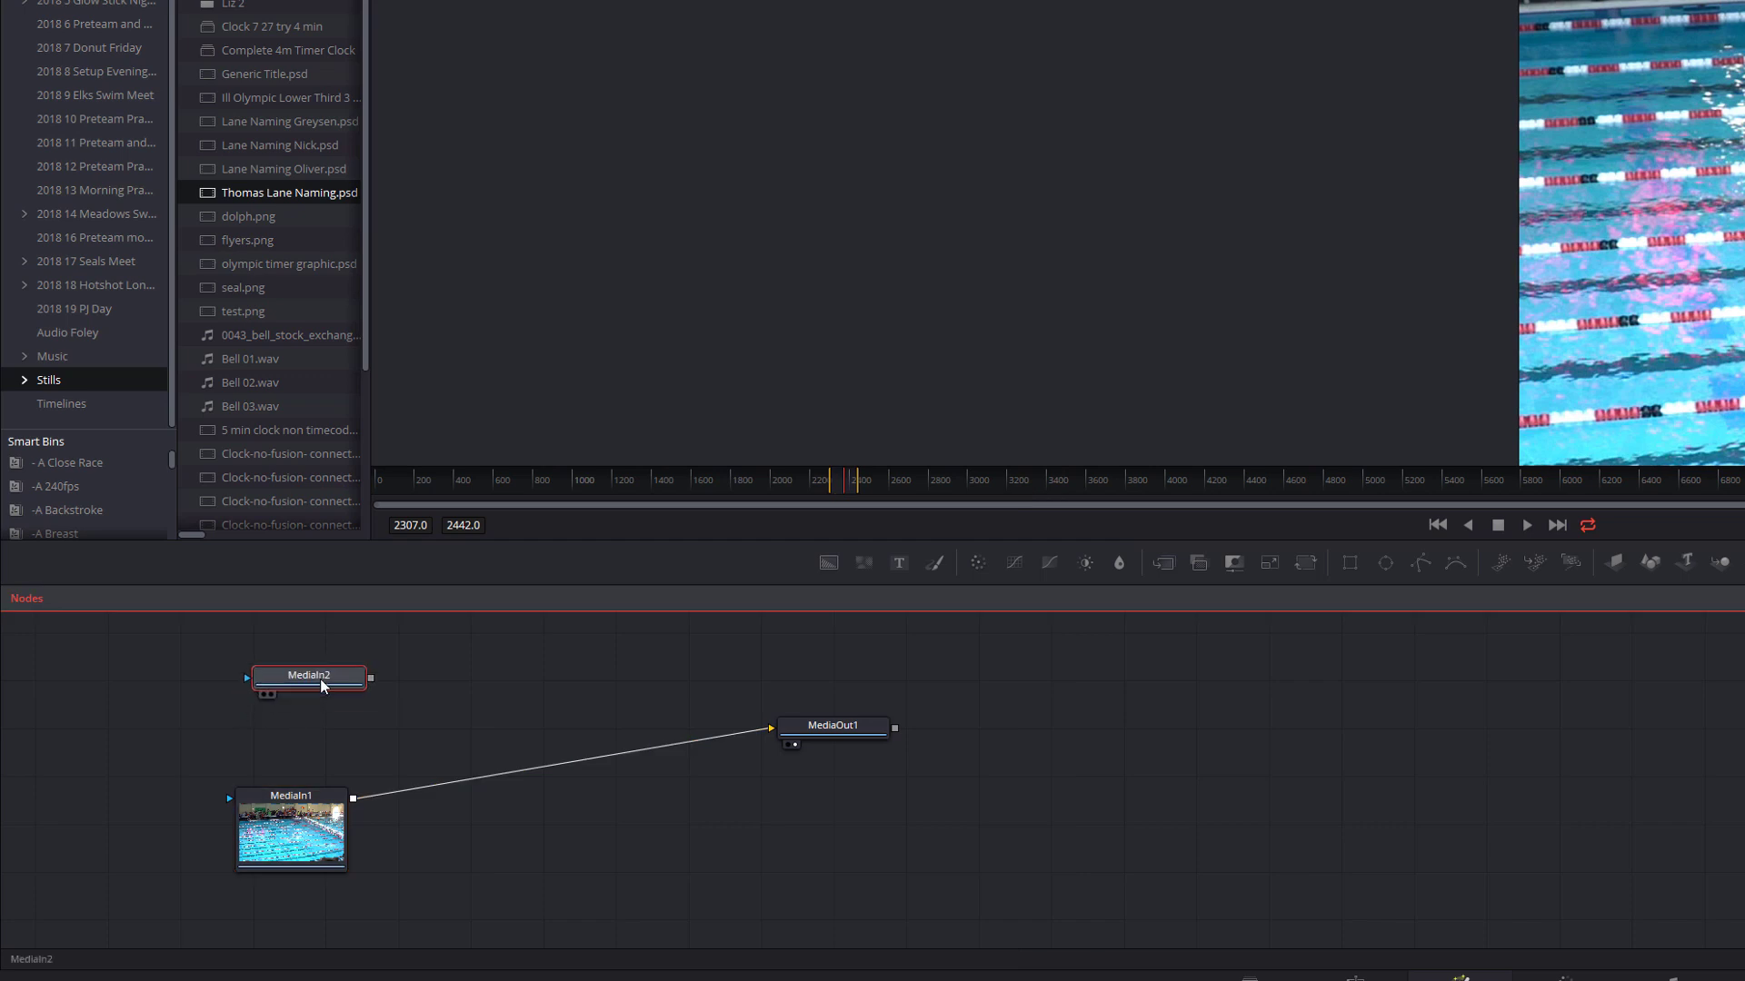
pyautogui.rightClick(320, 679)
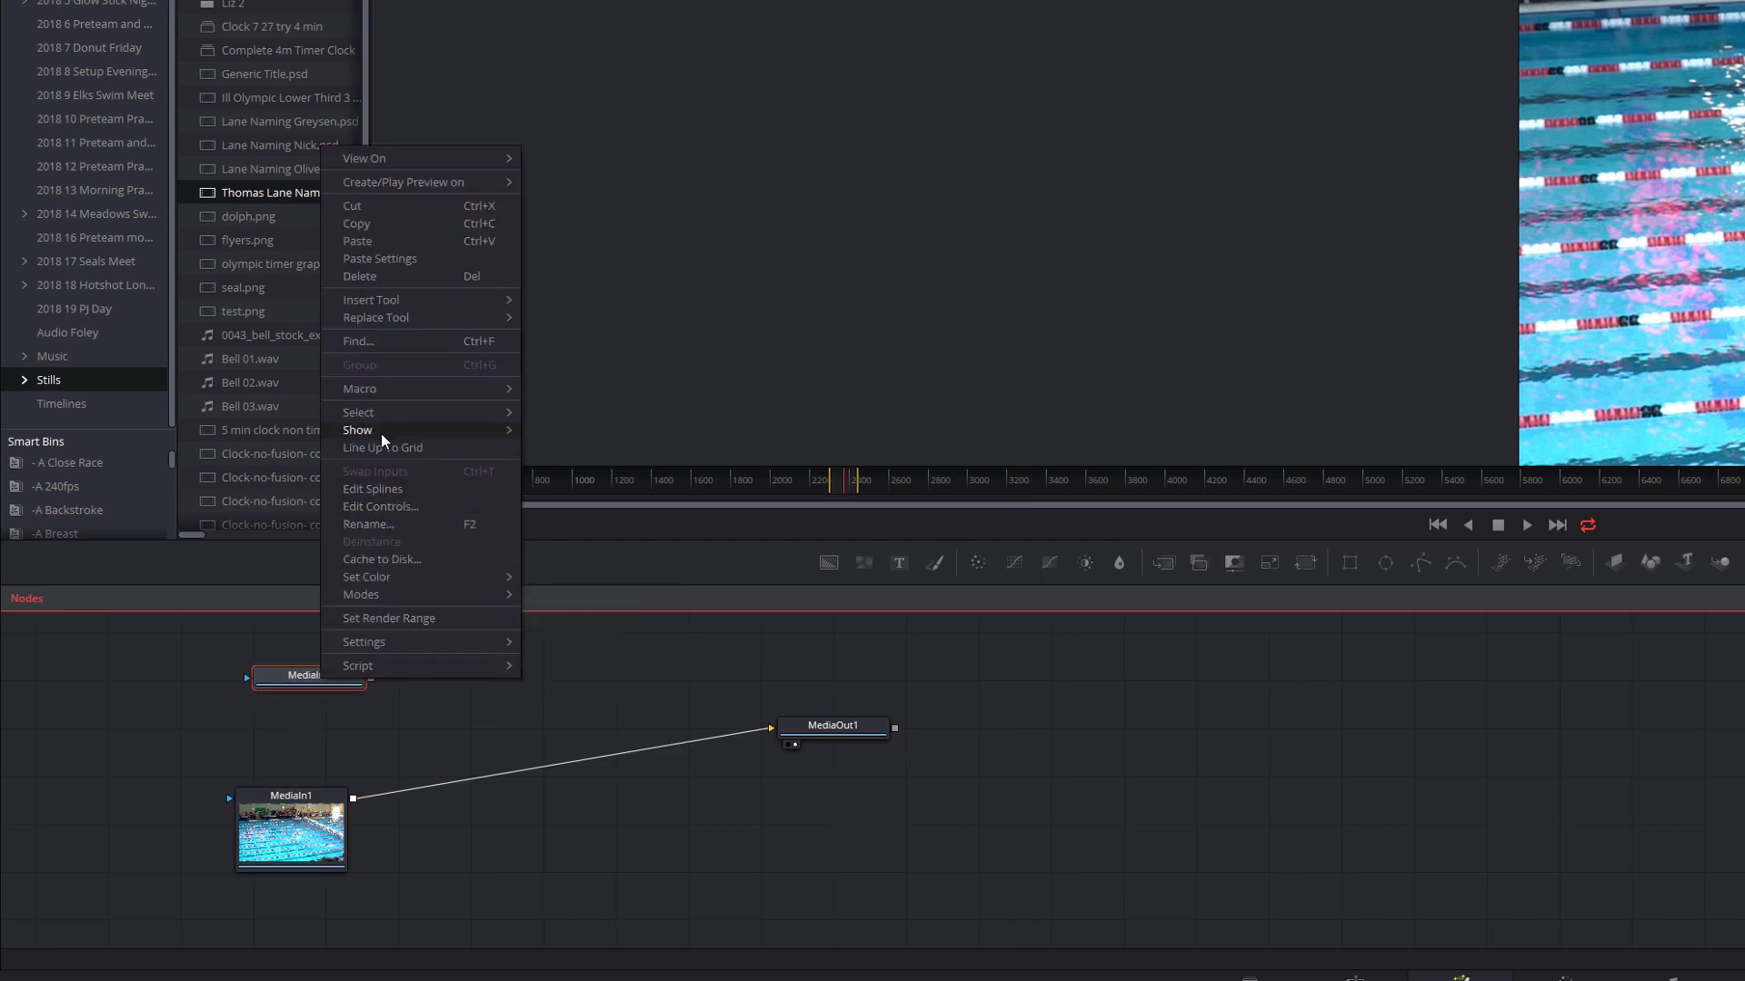
pyautogui.moveTo(380, 432)
pyautogui.click(585, 435)
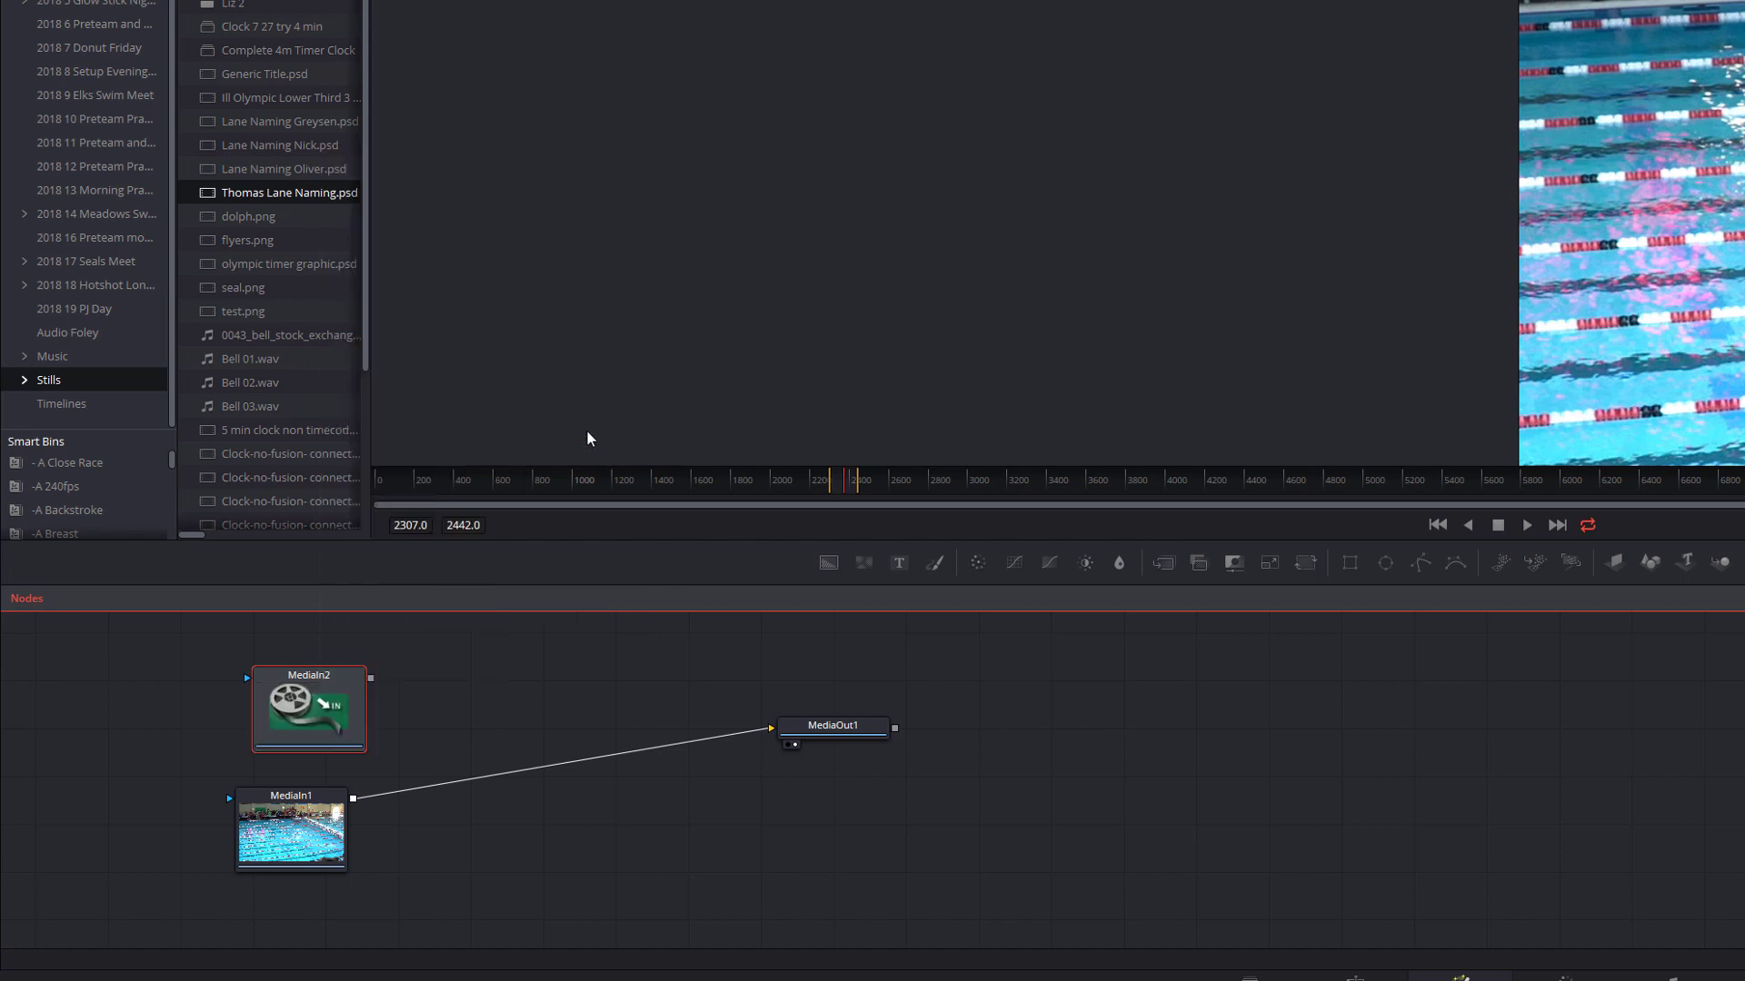
pyautogui.moveTo(329, 710); pyautogui.dragTo(314, 701)
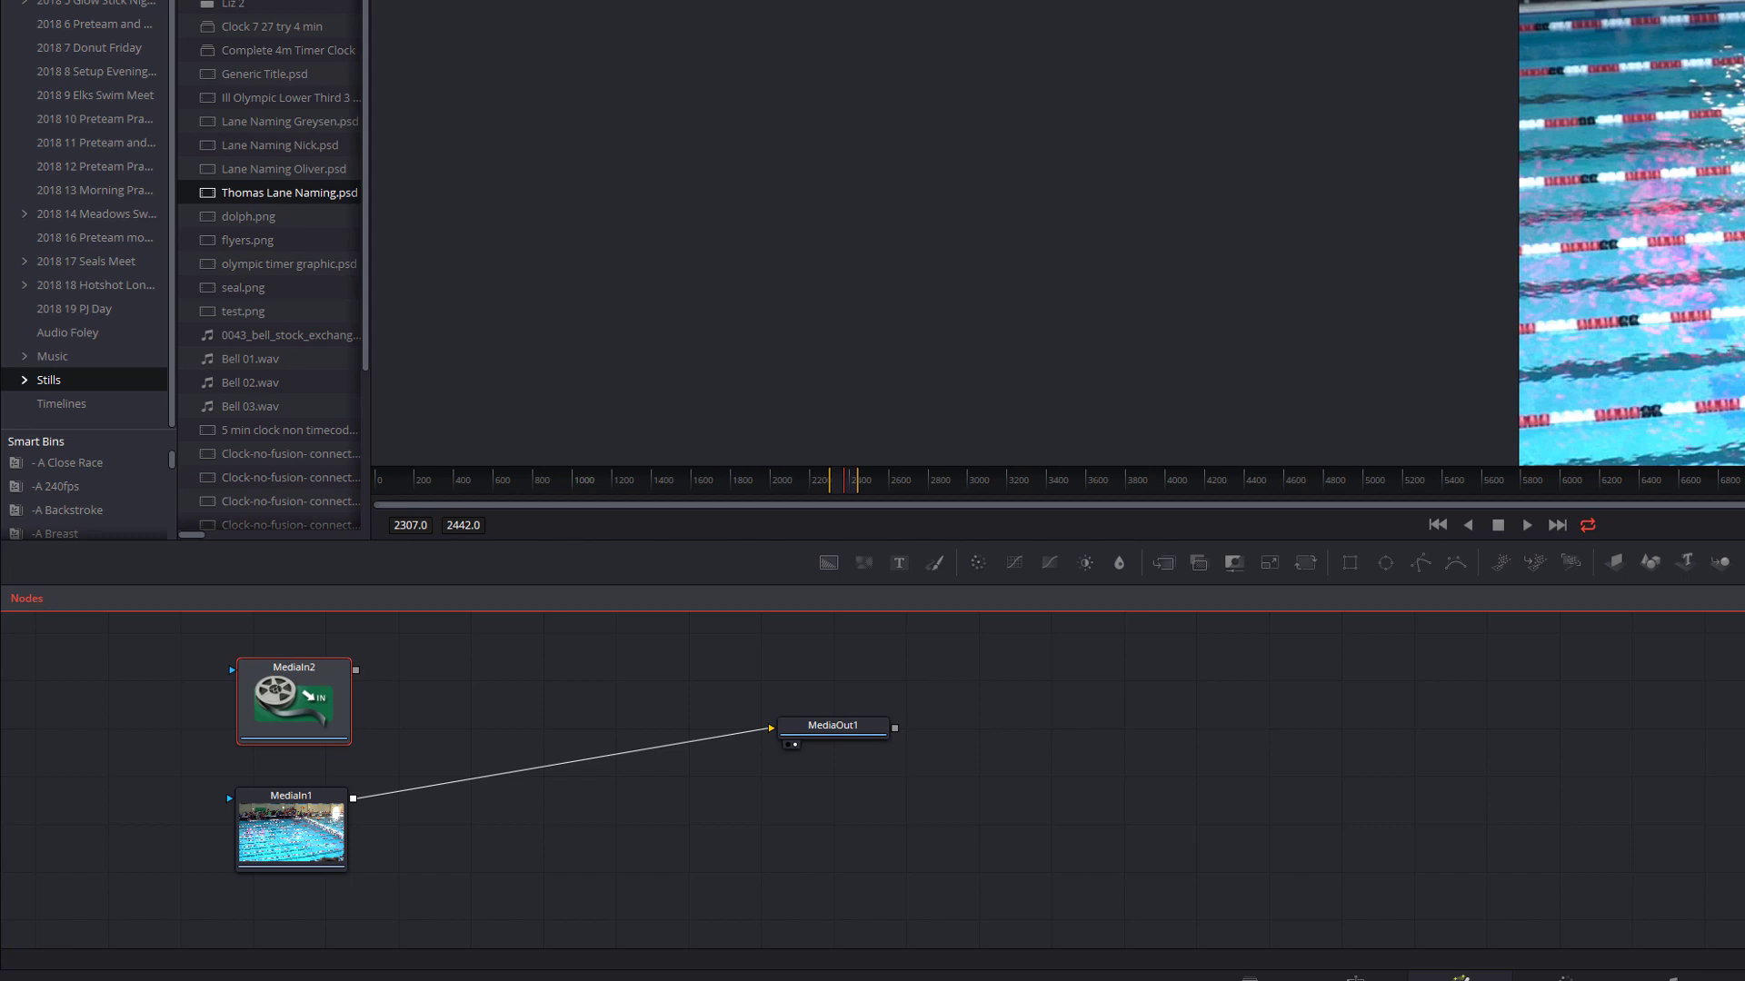
# Following the tracking notes, add a Planar Tracker node and place it beside MediaIn1, detached from the graphic node.
pyautogui.hotkey('alt', 'Tab')
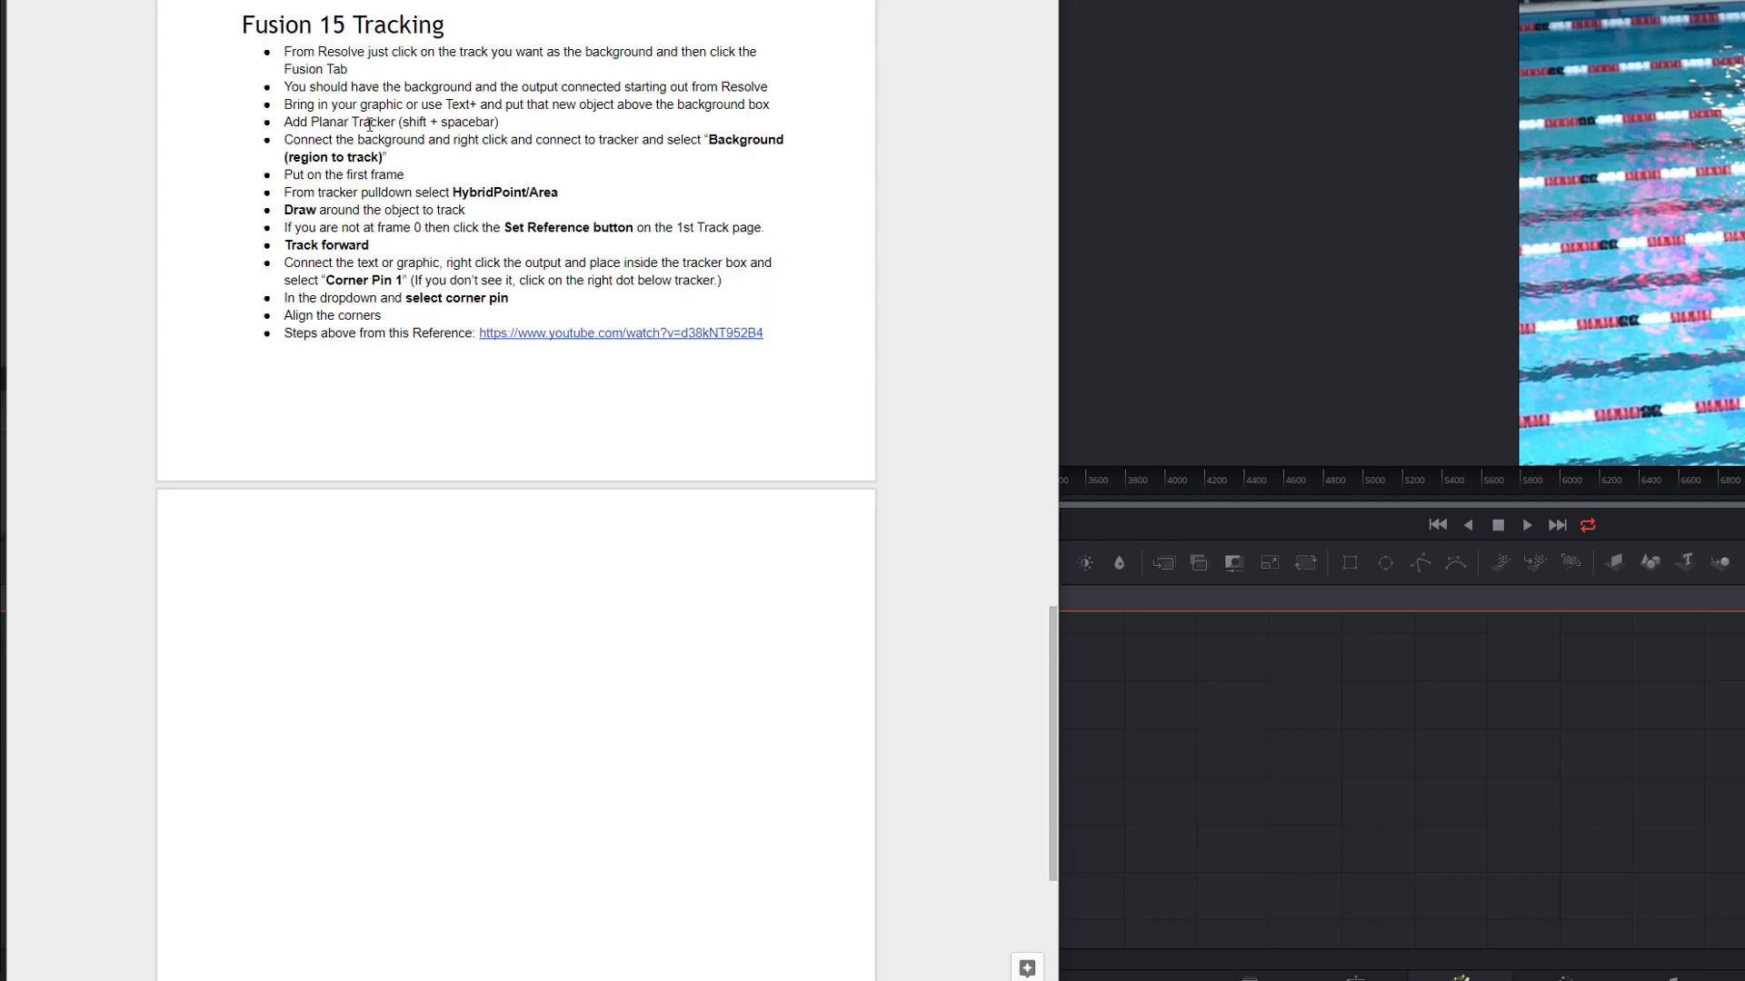
pyautogui.click(1351, 771)
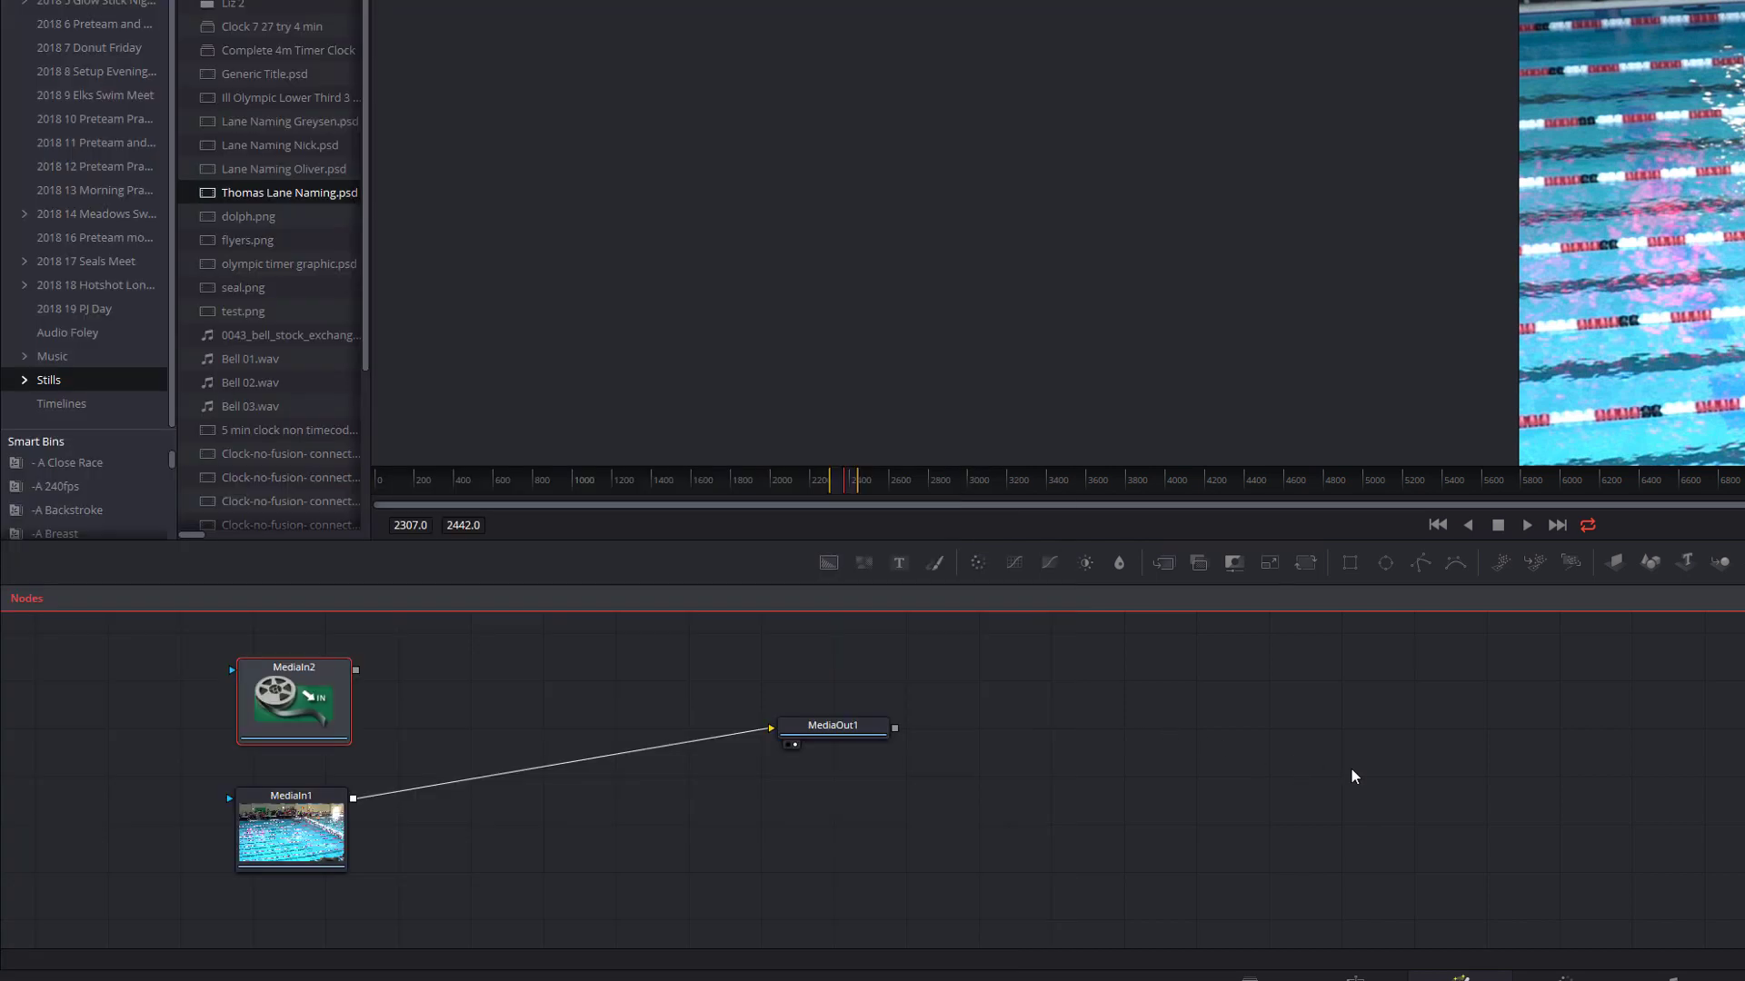
pyautogui.hotkey('shift', 'space')
pyautogui.write('Planar Tracker')
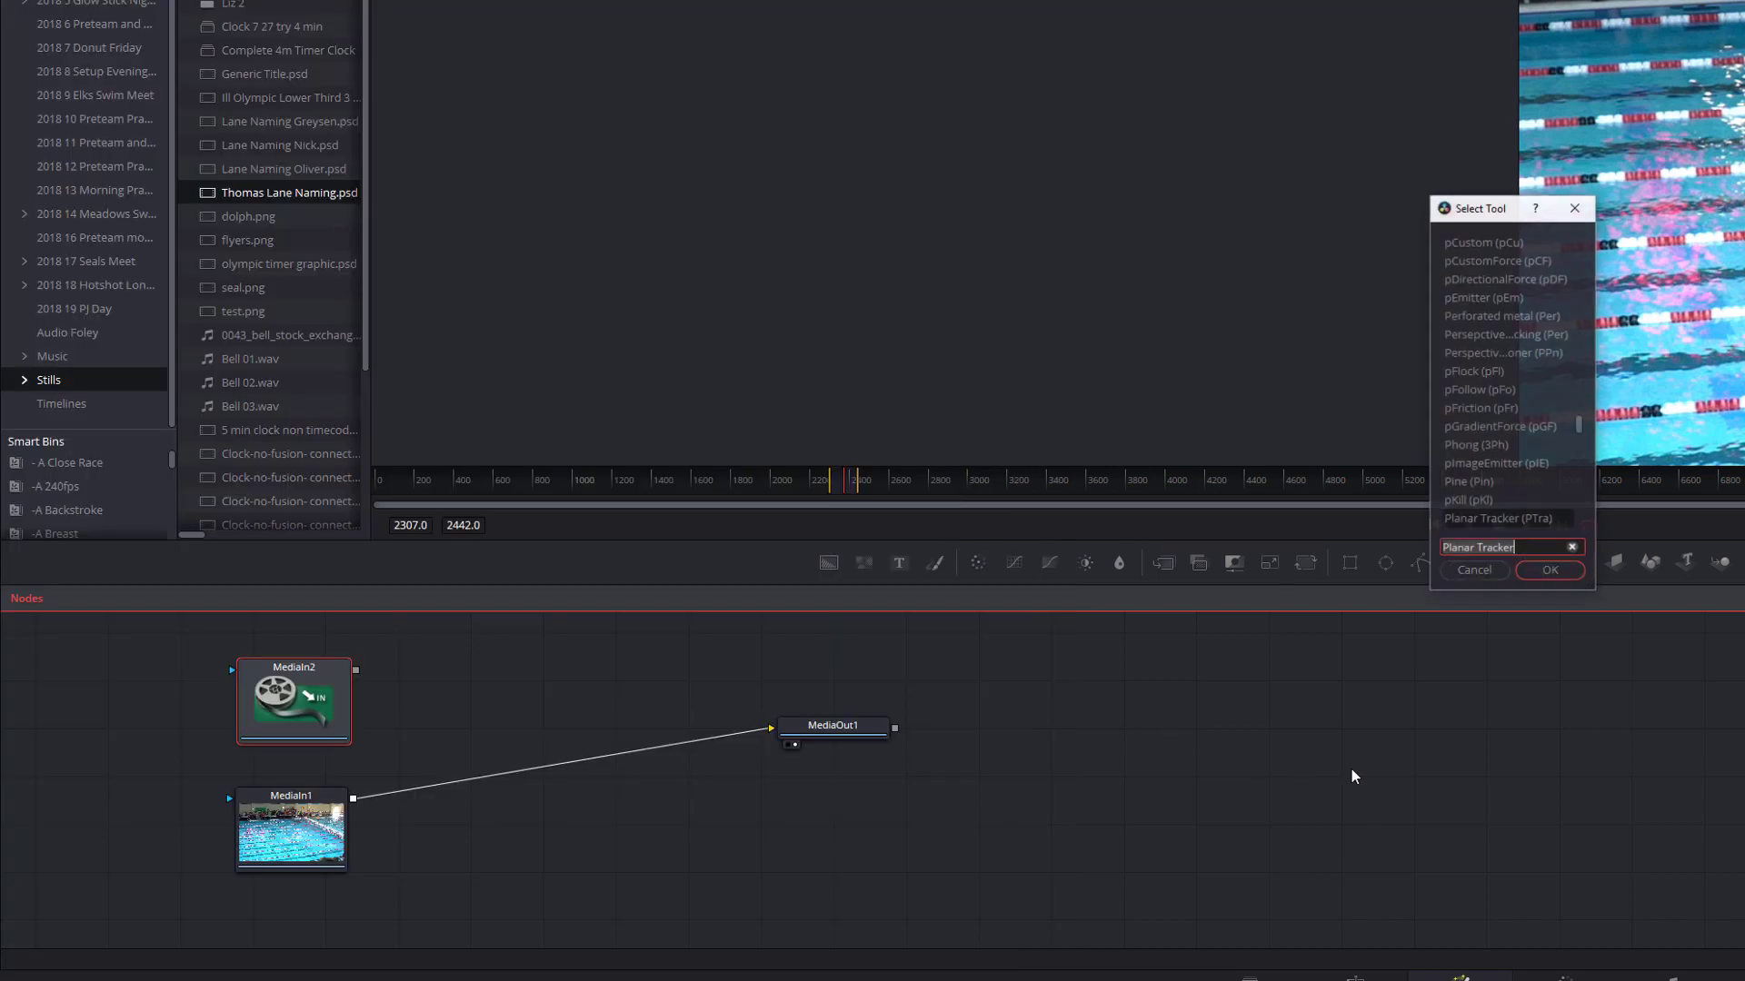
pyautogui.click(1552, 569)
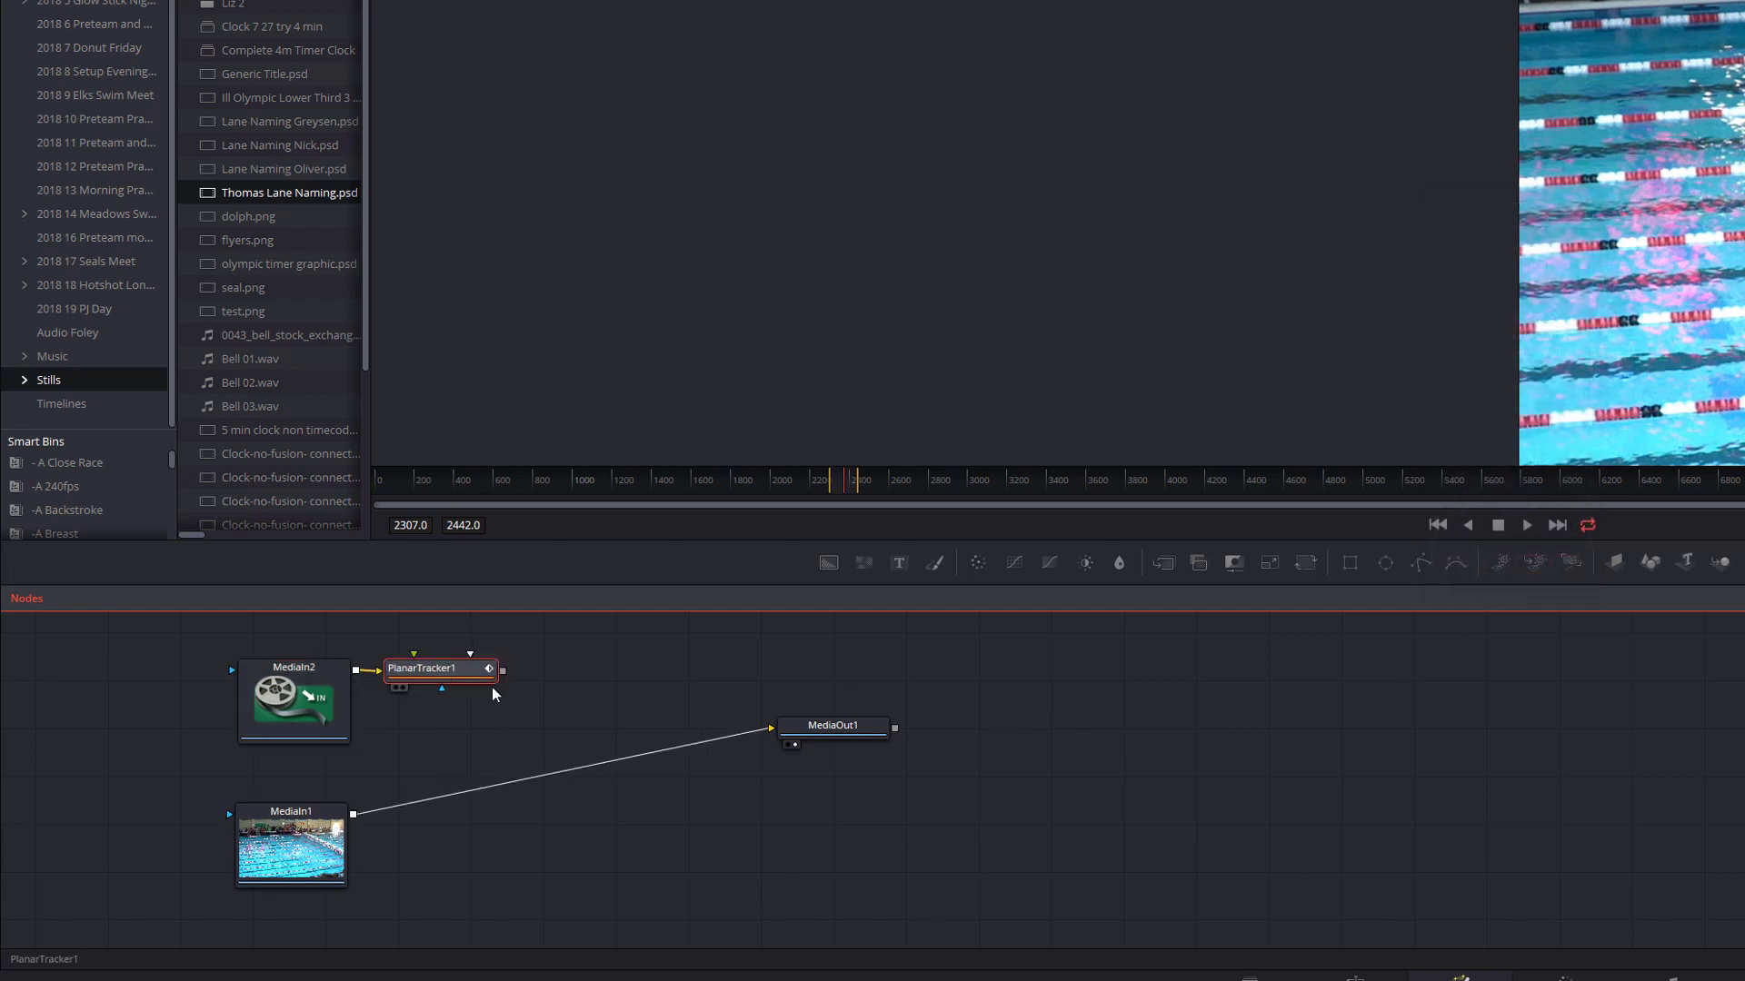
pyautogui.moveTo(438, 669); pyautogui.dragTo(478, 772)
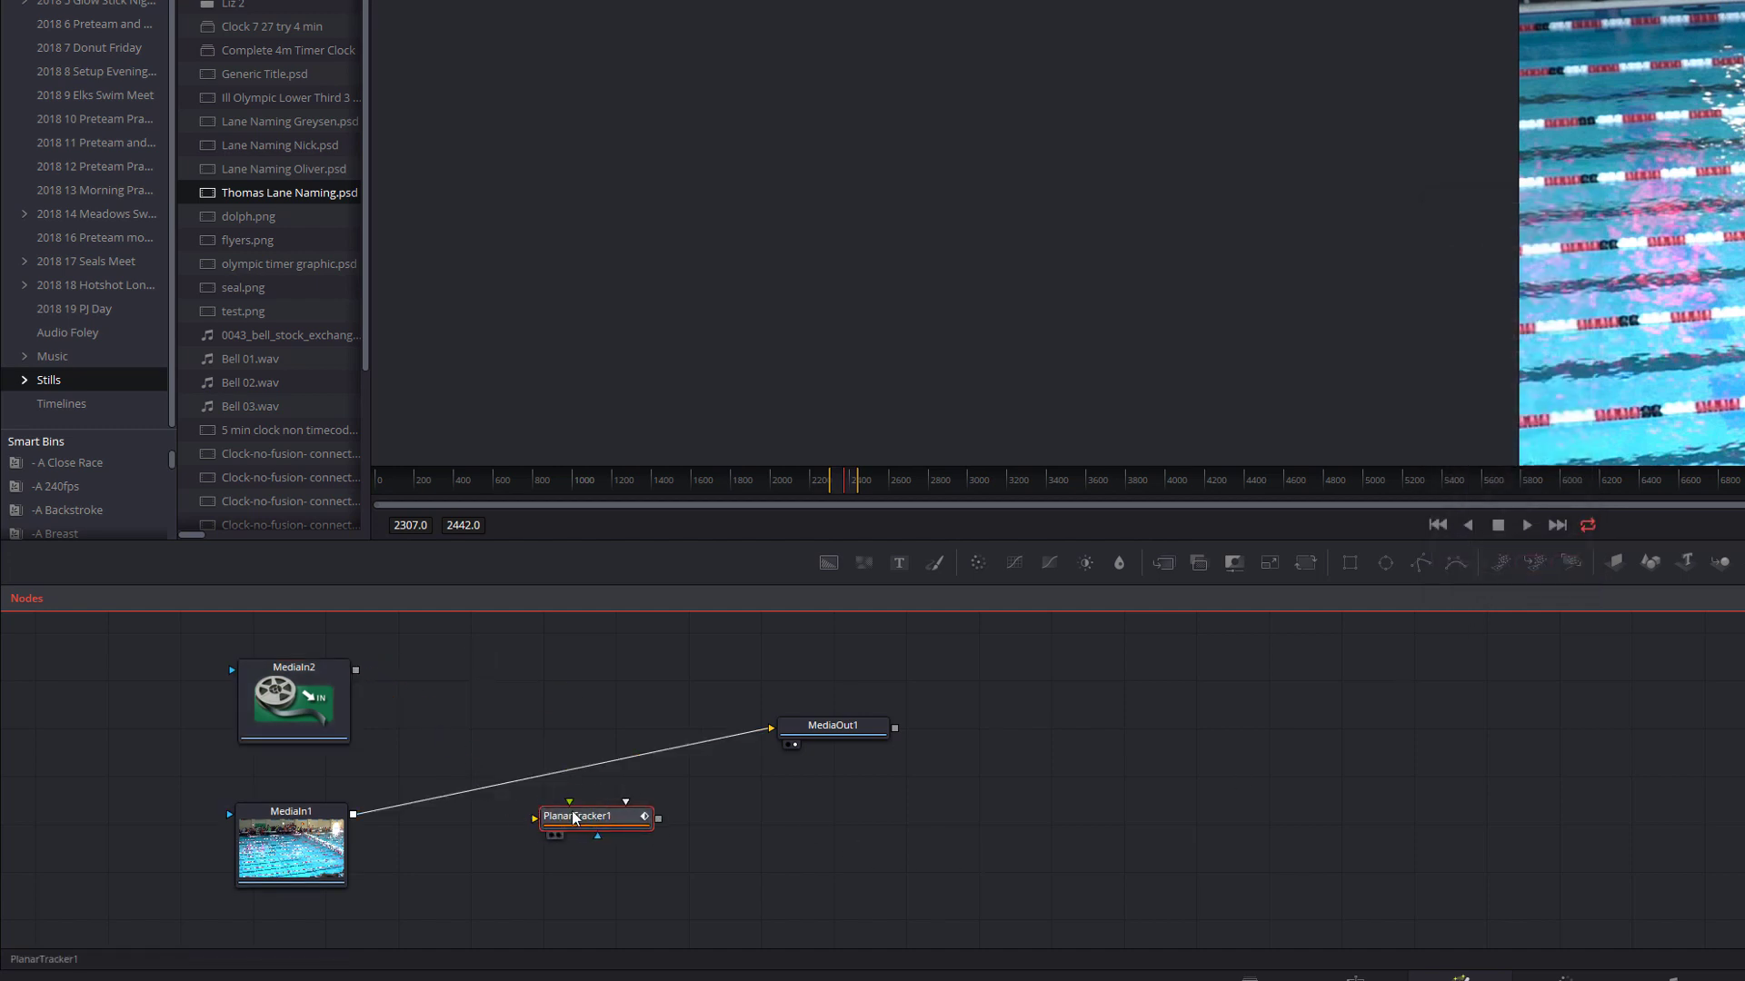
# Disconnect MediaIn1 from MediaOut1 and connect its output to PlanarTracker1 as Background (contains region to track).
pyautogui.moveTo(608, 765); pyautogui.dragTo(531, 811)
pyautogui.moveTo(355, 814); pyautogui.dragTo(525, 816)
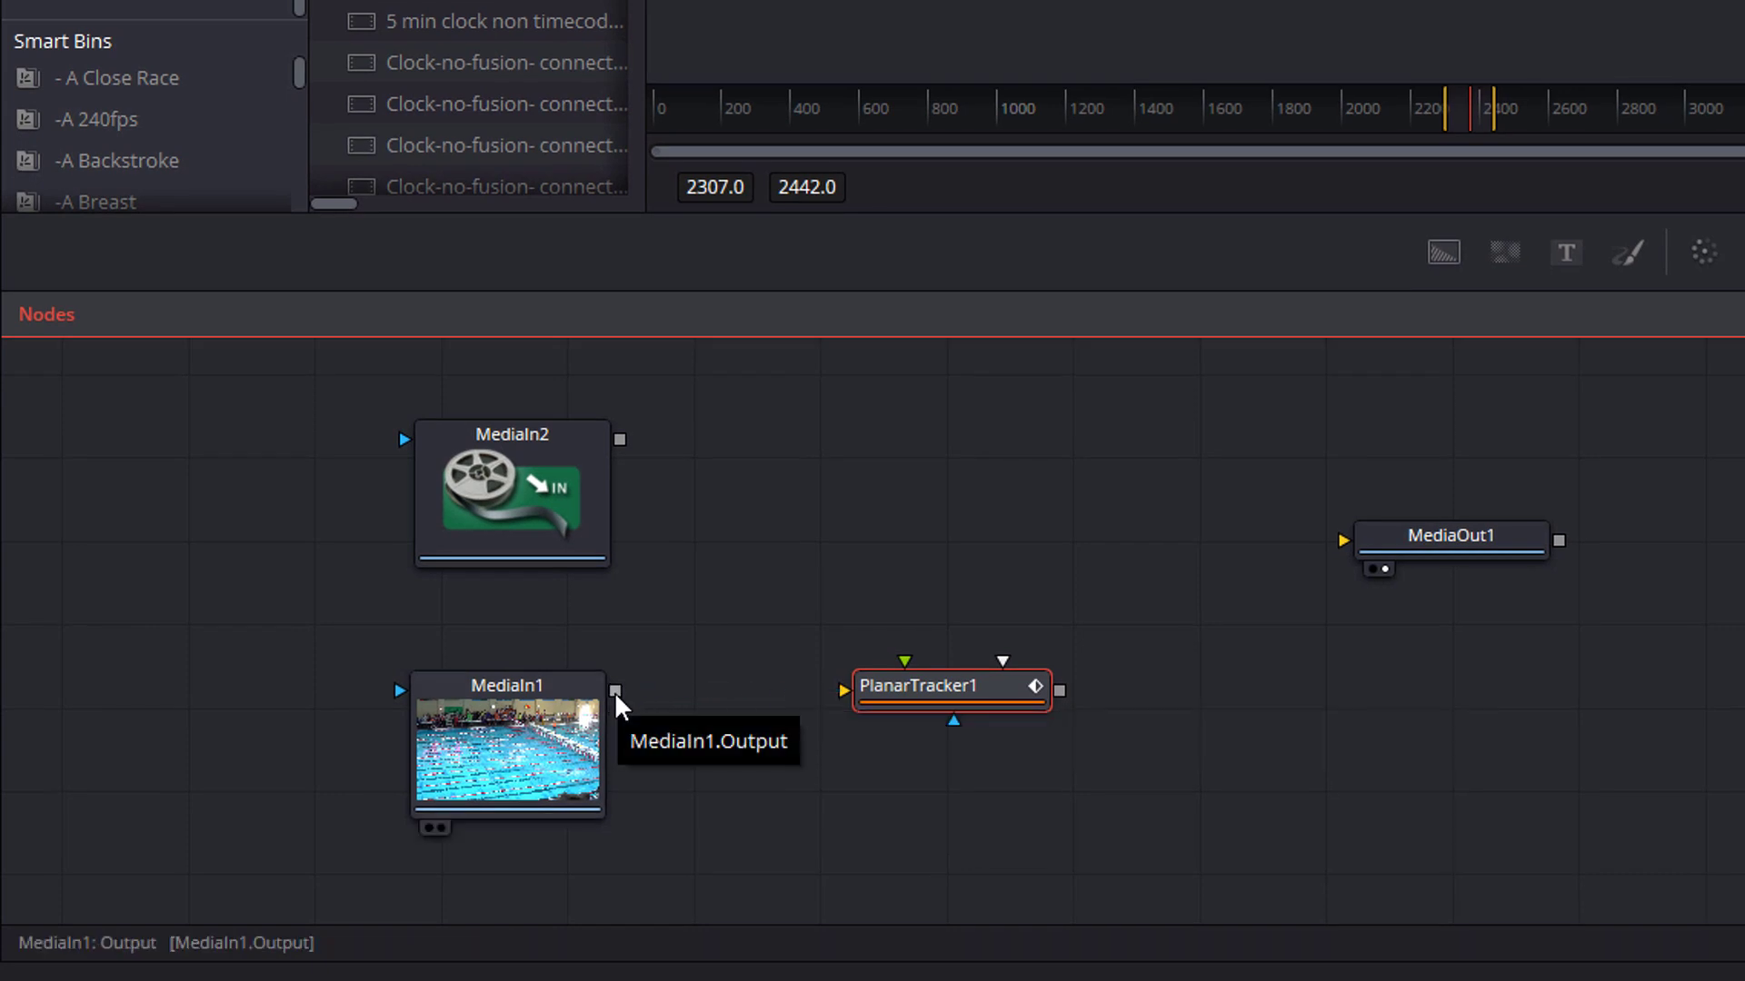
pyautogui.moveTo(615, 691)
pyautogui.mouseDown()
pyautogui.moveTo(693, 694)
pyautogui.moveTo(619, 693)
pyautogui.mouseUp()
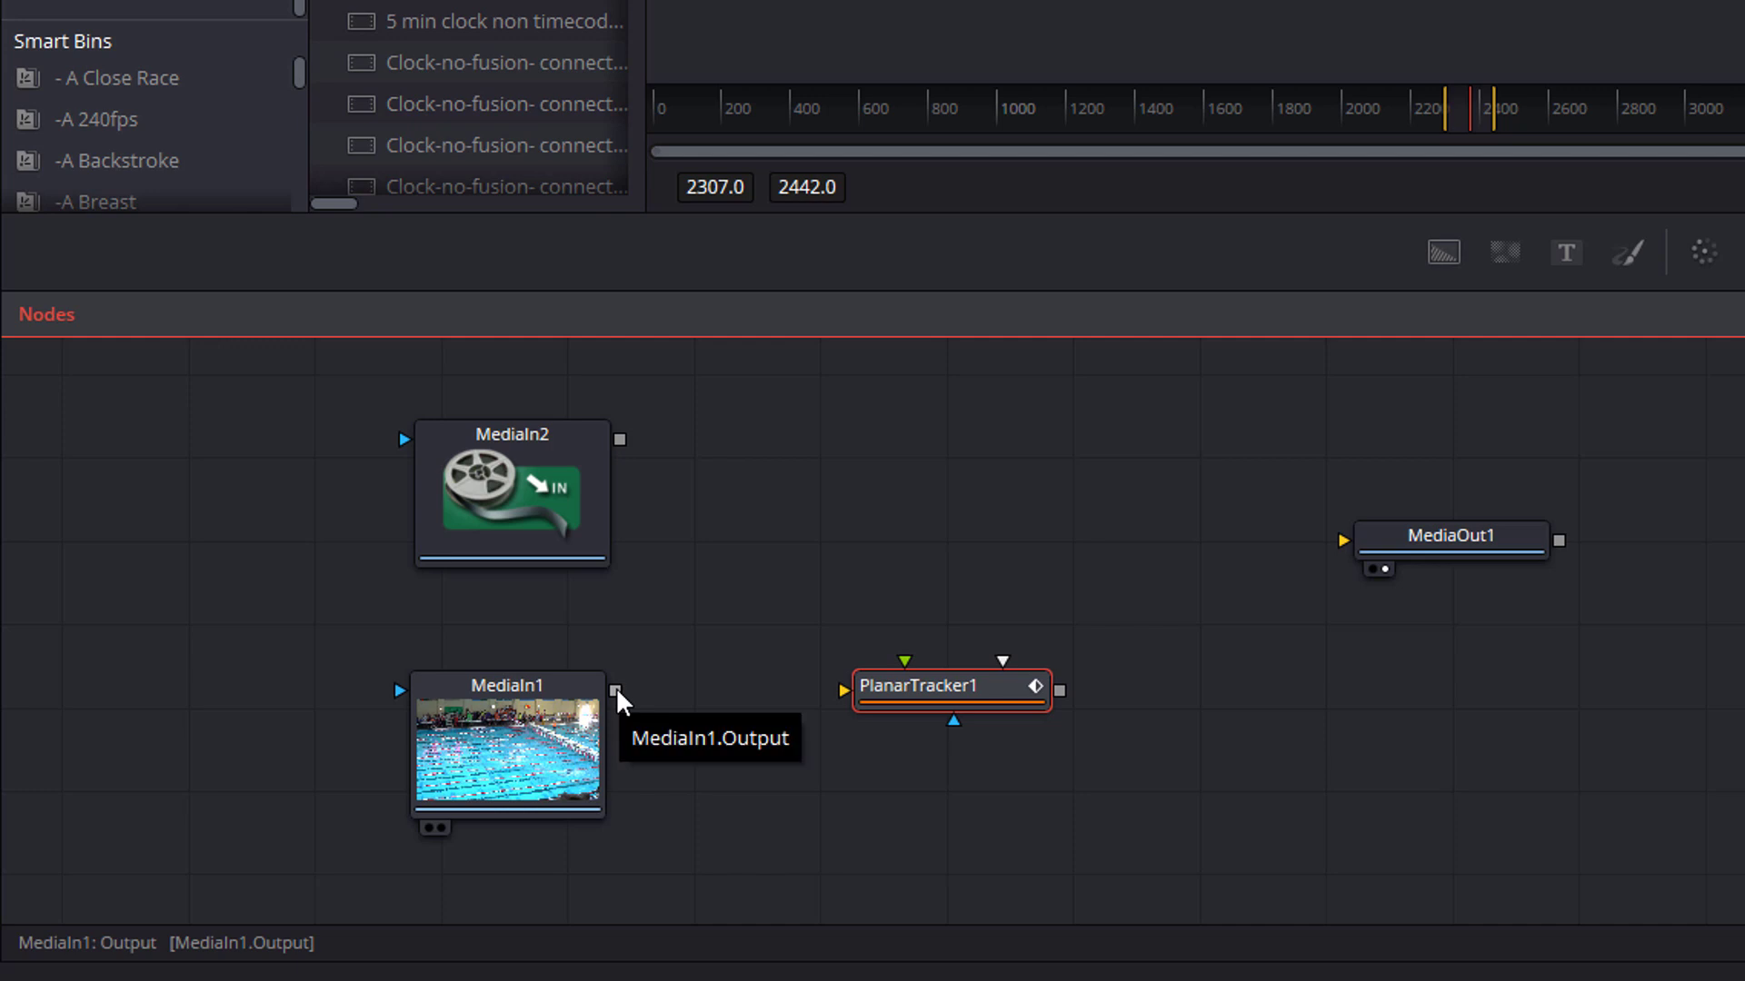
pyautogui.moveTo(617, 694); pyautogui.dragTo(888, 701)
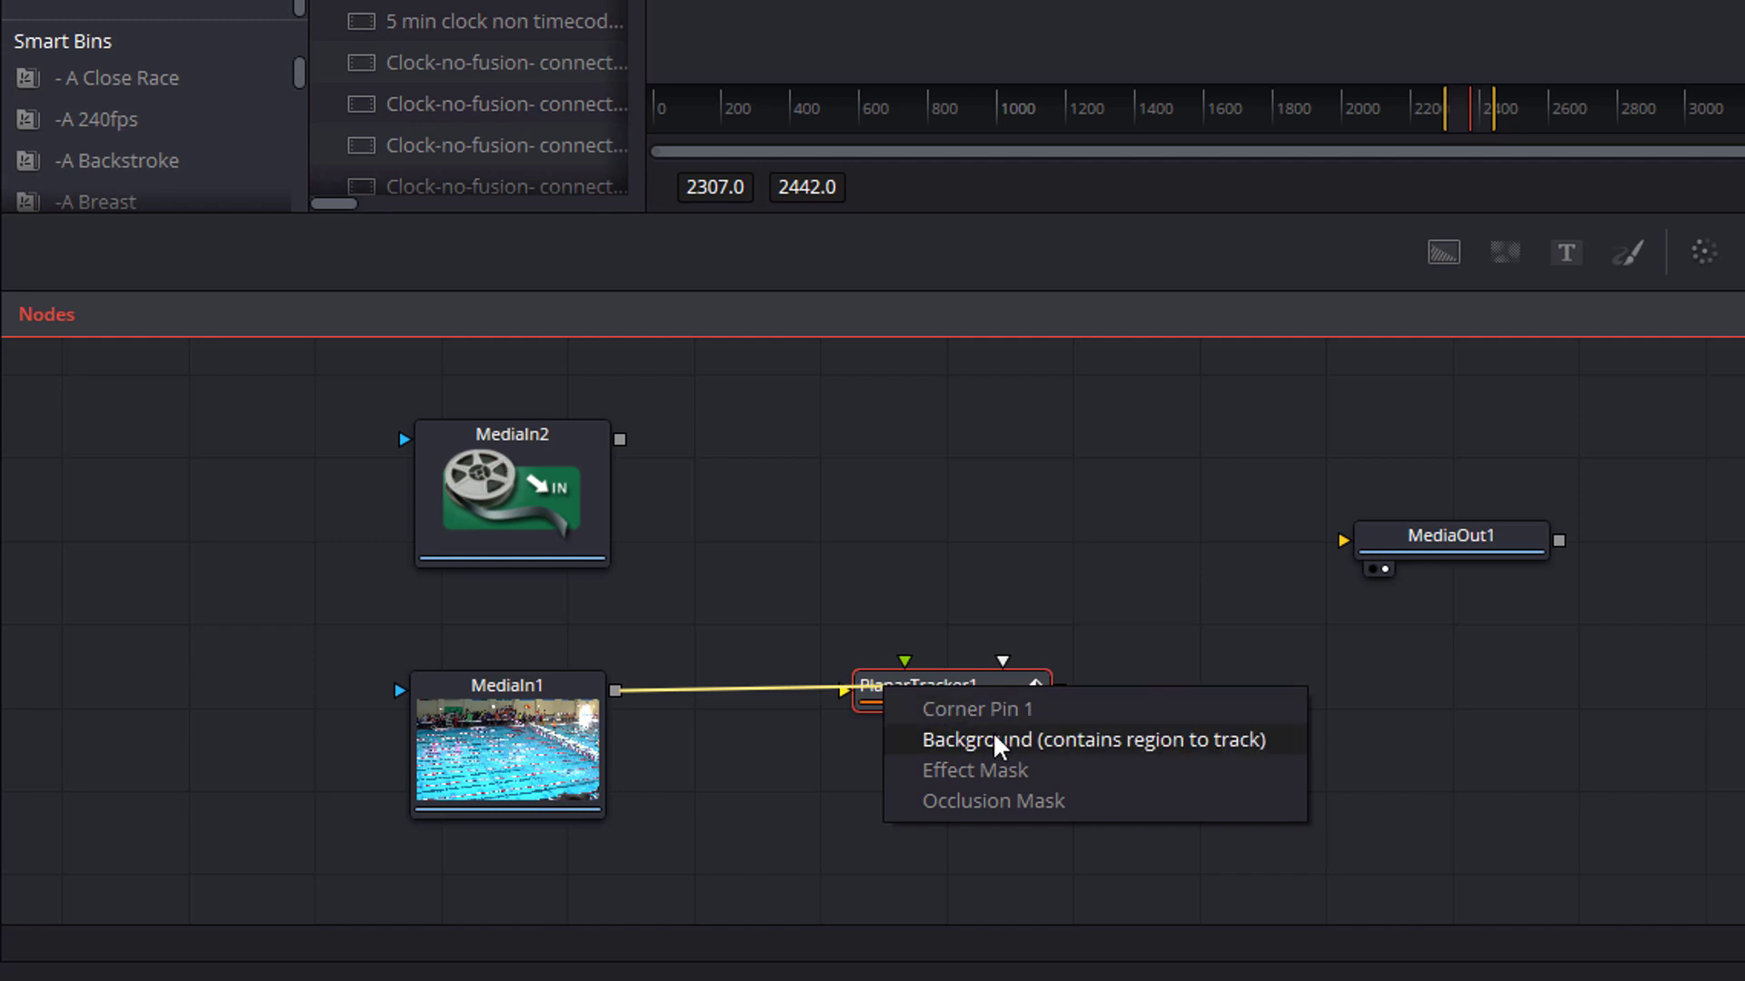
pyautogui.click(1056, 742)
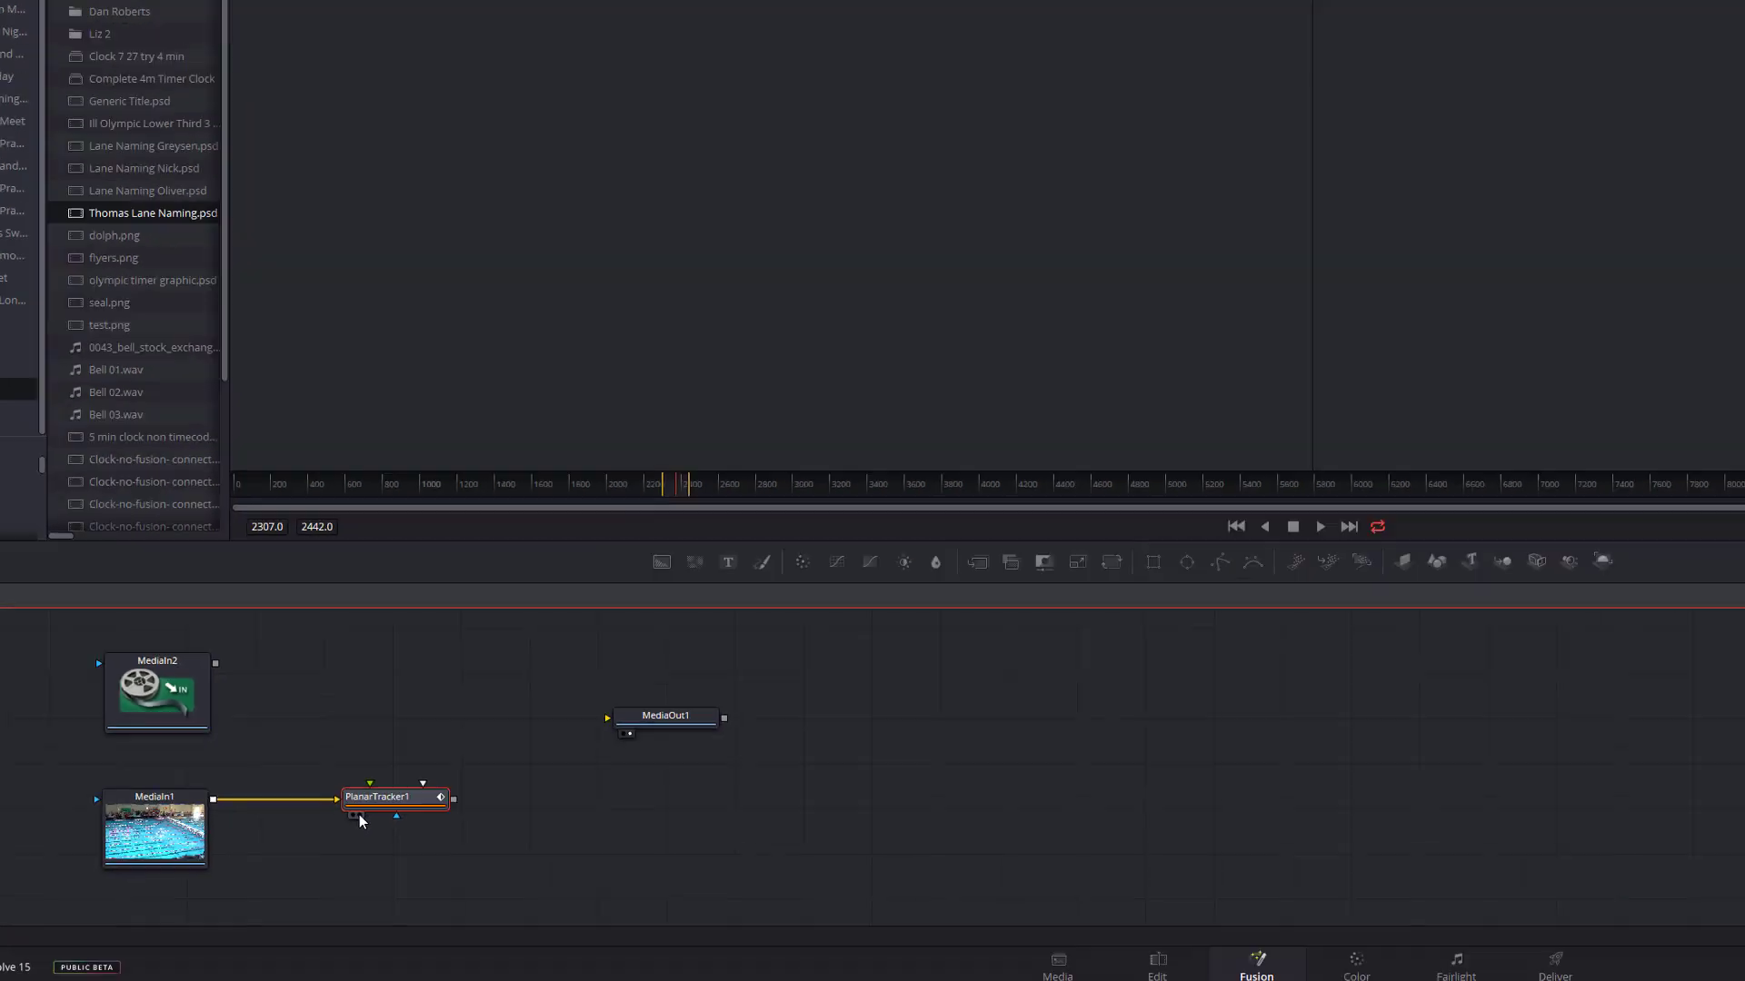
# Display the PlanarTracker1 output in the second viewer, with the pool footage filling the view.
pyautogui.click(208, 843)
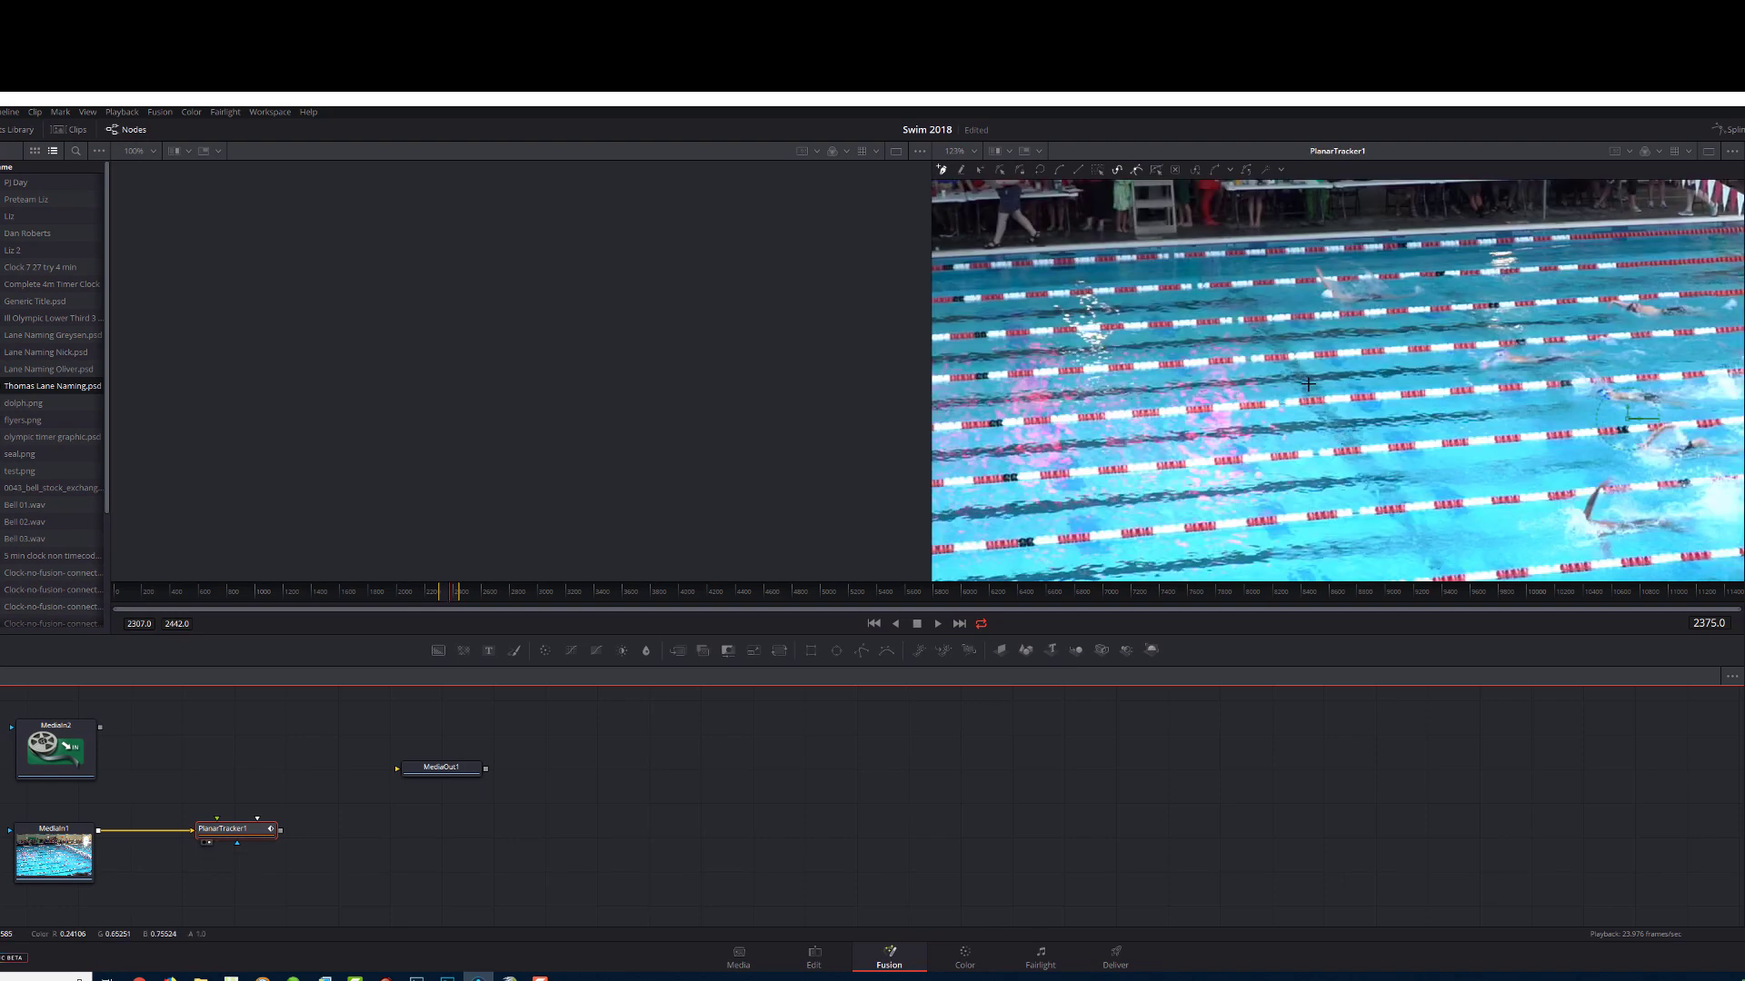
pyautogui.scroll(-5, 1305, 401)
pyautogui.scroll(-3, 1305, 401)
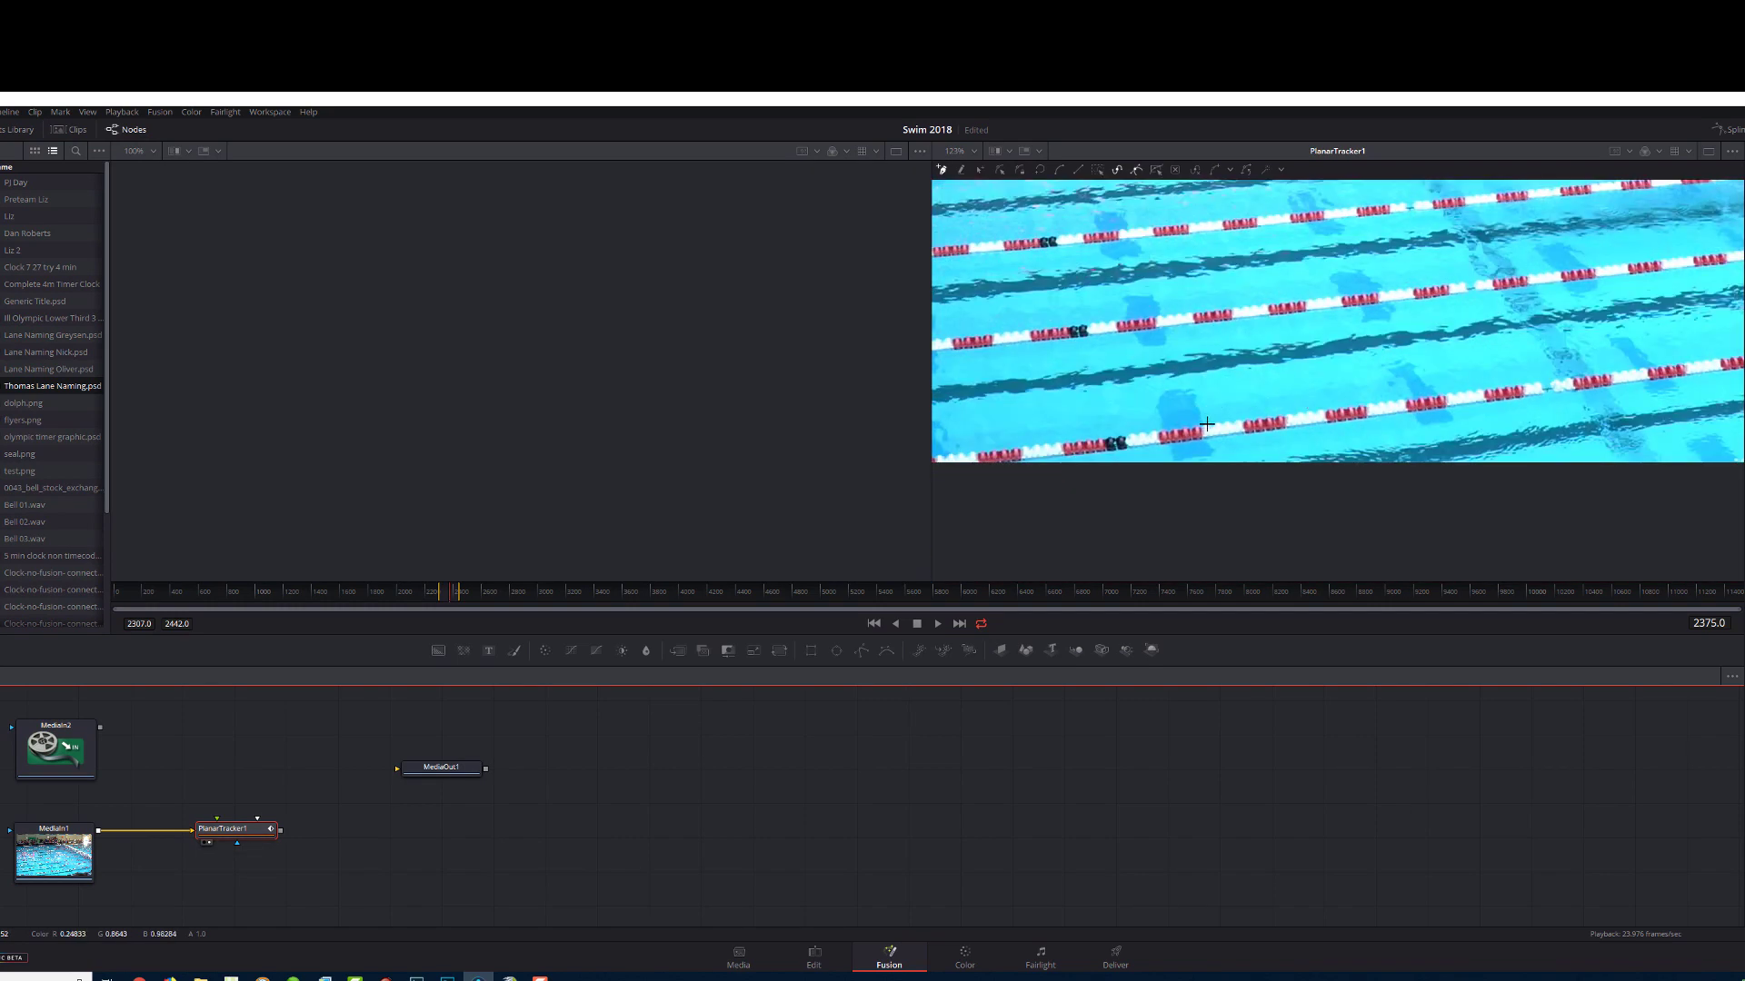
pyautogui.scroll(2, 1205, 432)
pyautogui.scroll(-6, 1206, 433)
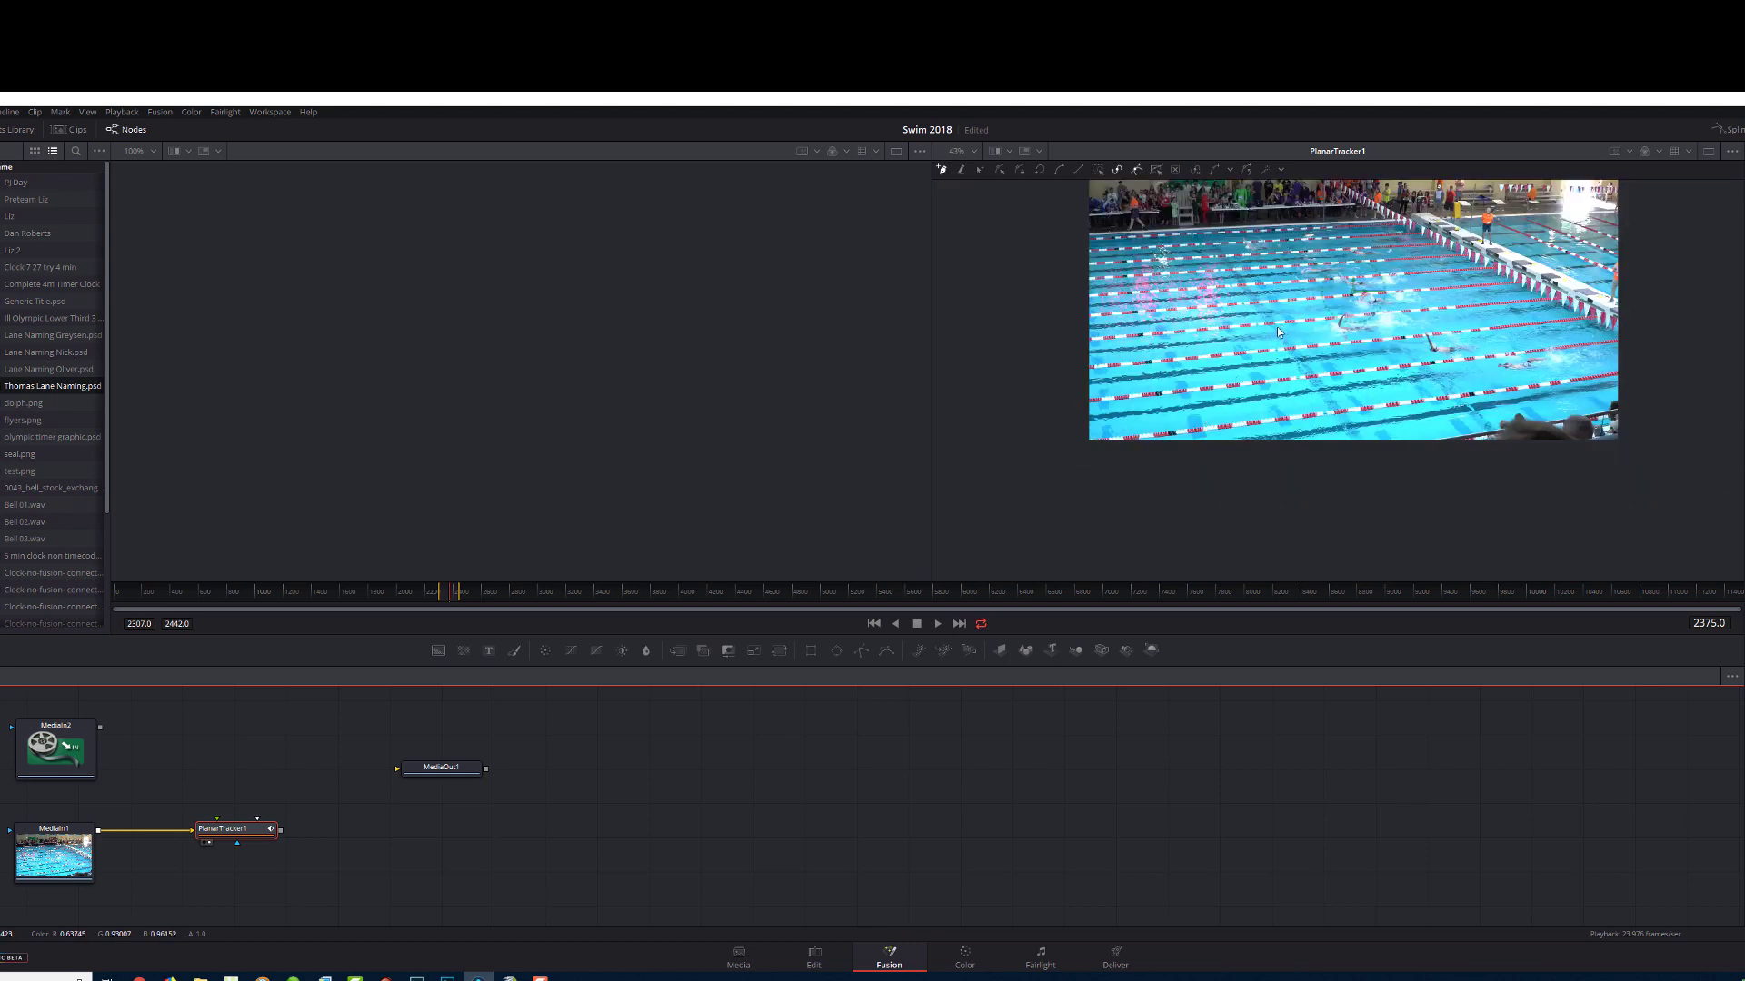
pyautogui.scroll(-2, 1270, 382)
pyautogui.scroll(3, 1269, 381)
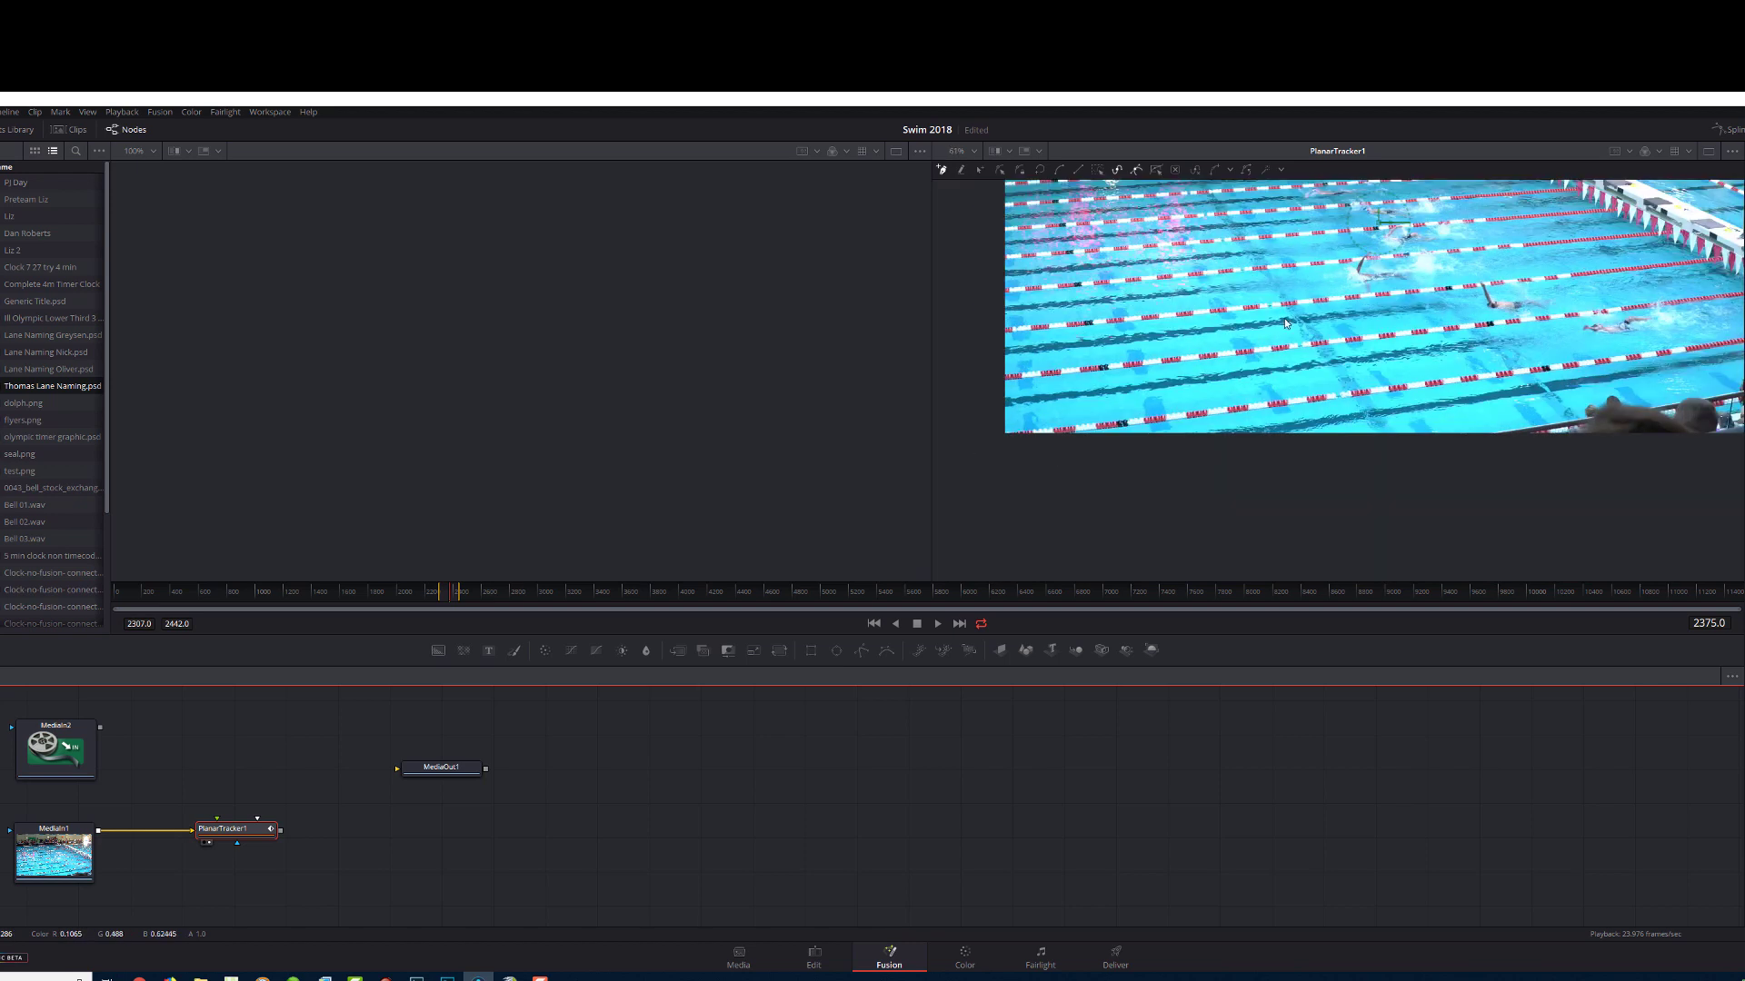
pyautogui.moveTo(1278, 338); pyautogui.dragTo(1239, 482)
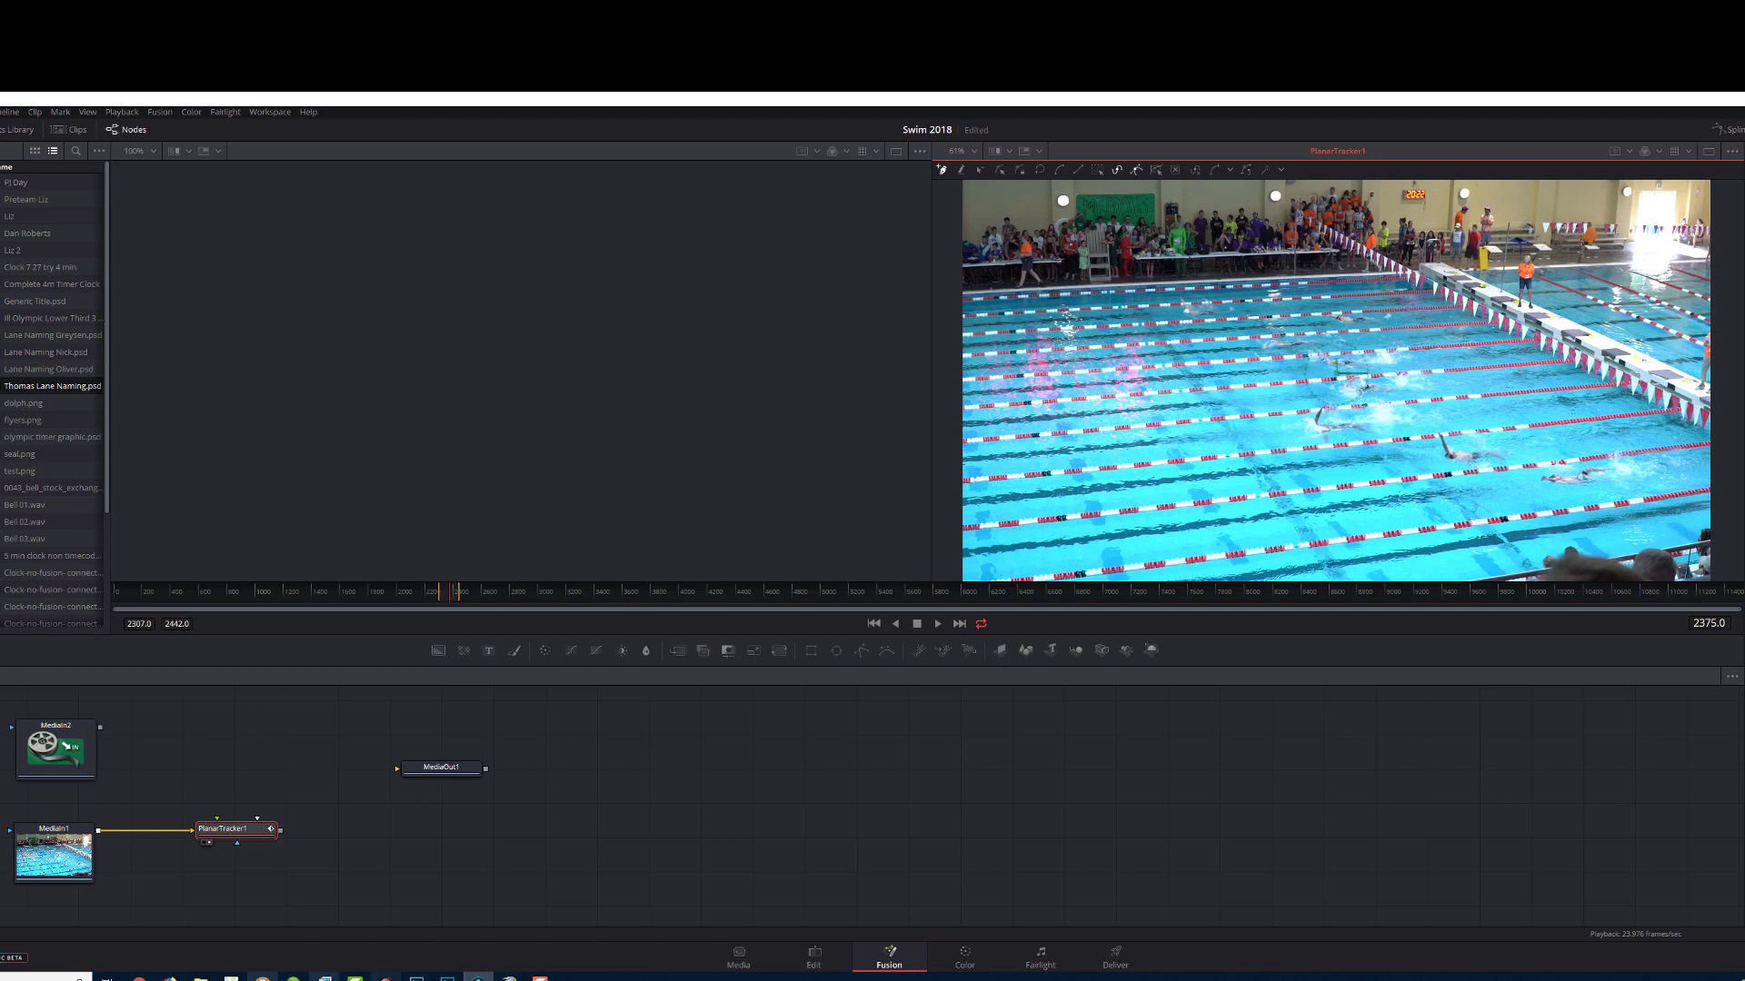
# Check the tracking notes for the next stage and move the playhead to the clip's first frame, 2307.
pyautogui.click(138, 978)
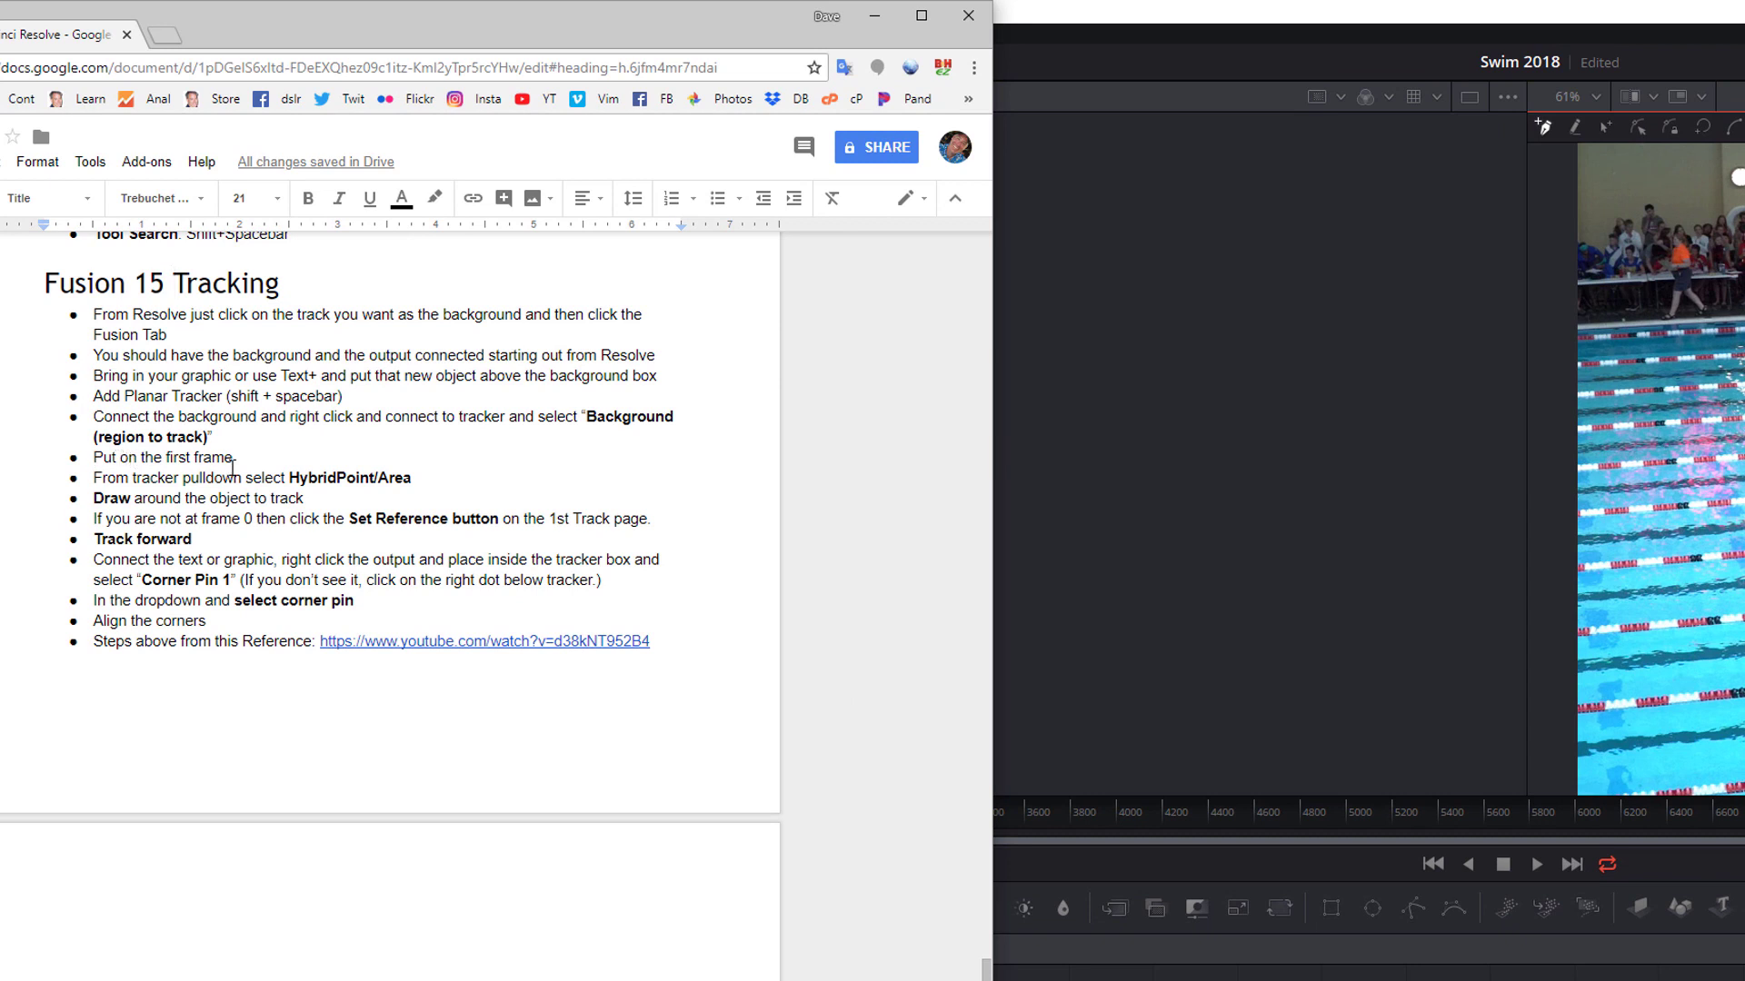
pyautogui.click(1254, 16)
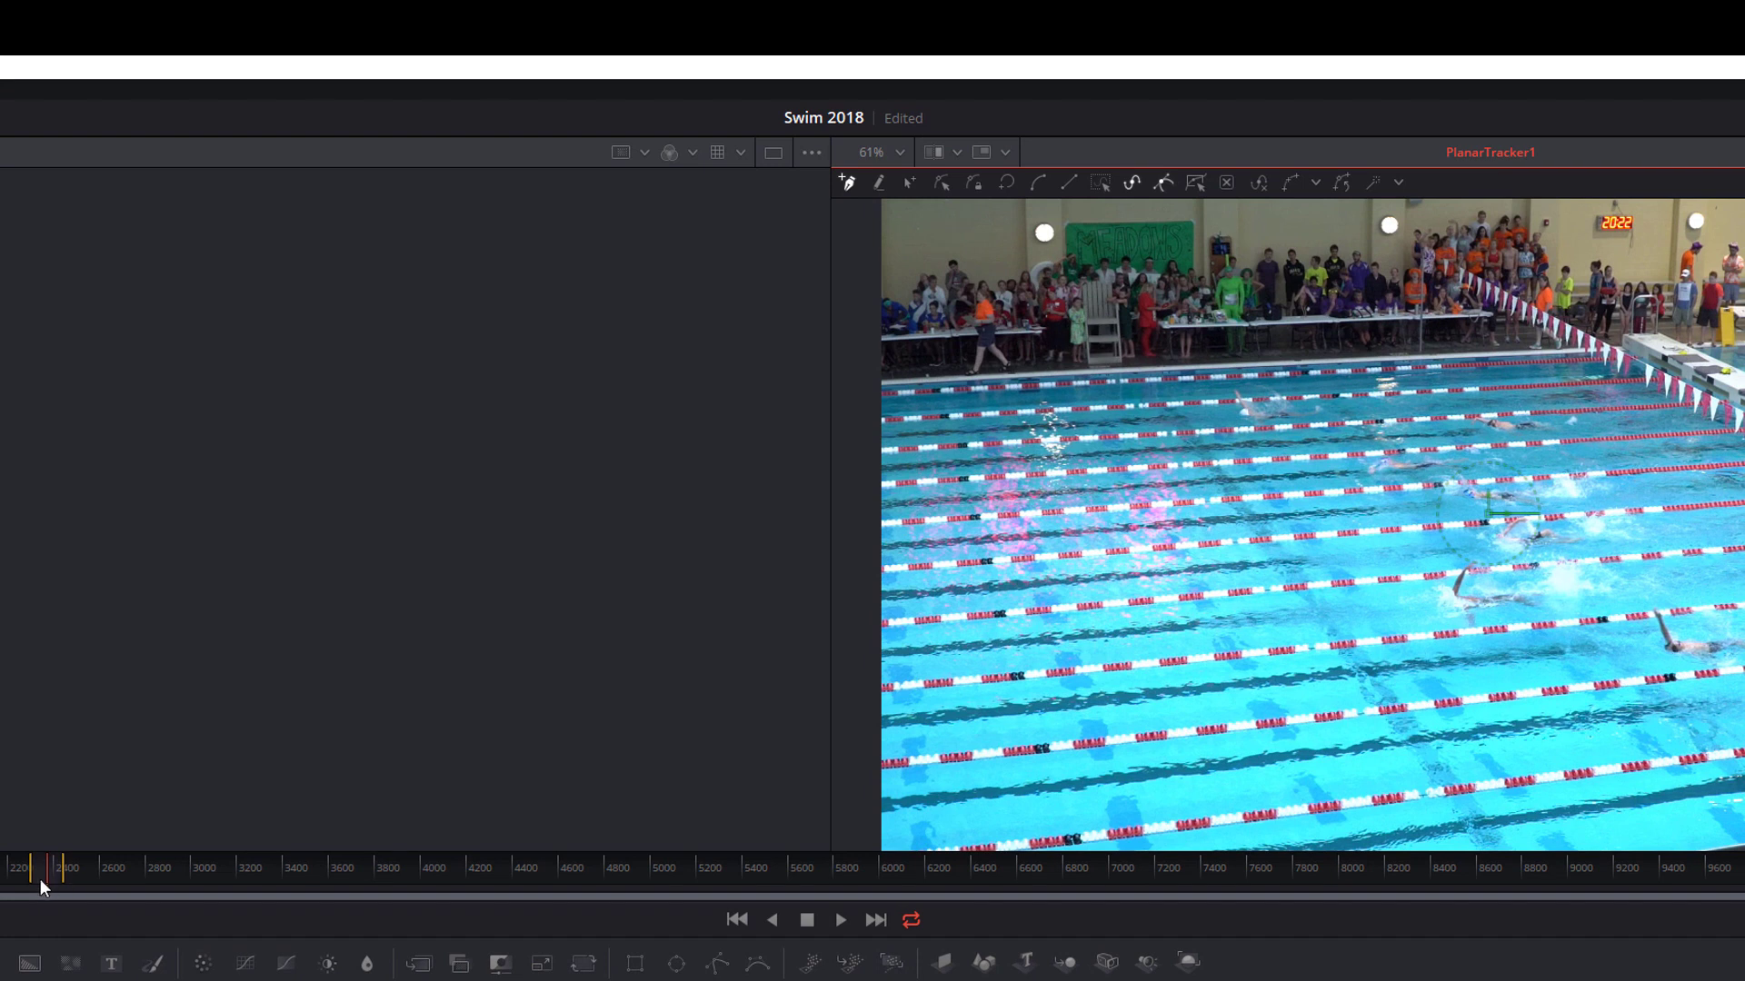
pyautogui.moveTo(44, 880); pyautogui.dragTo(35, 881)
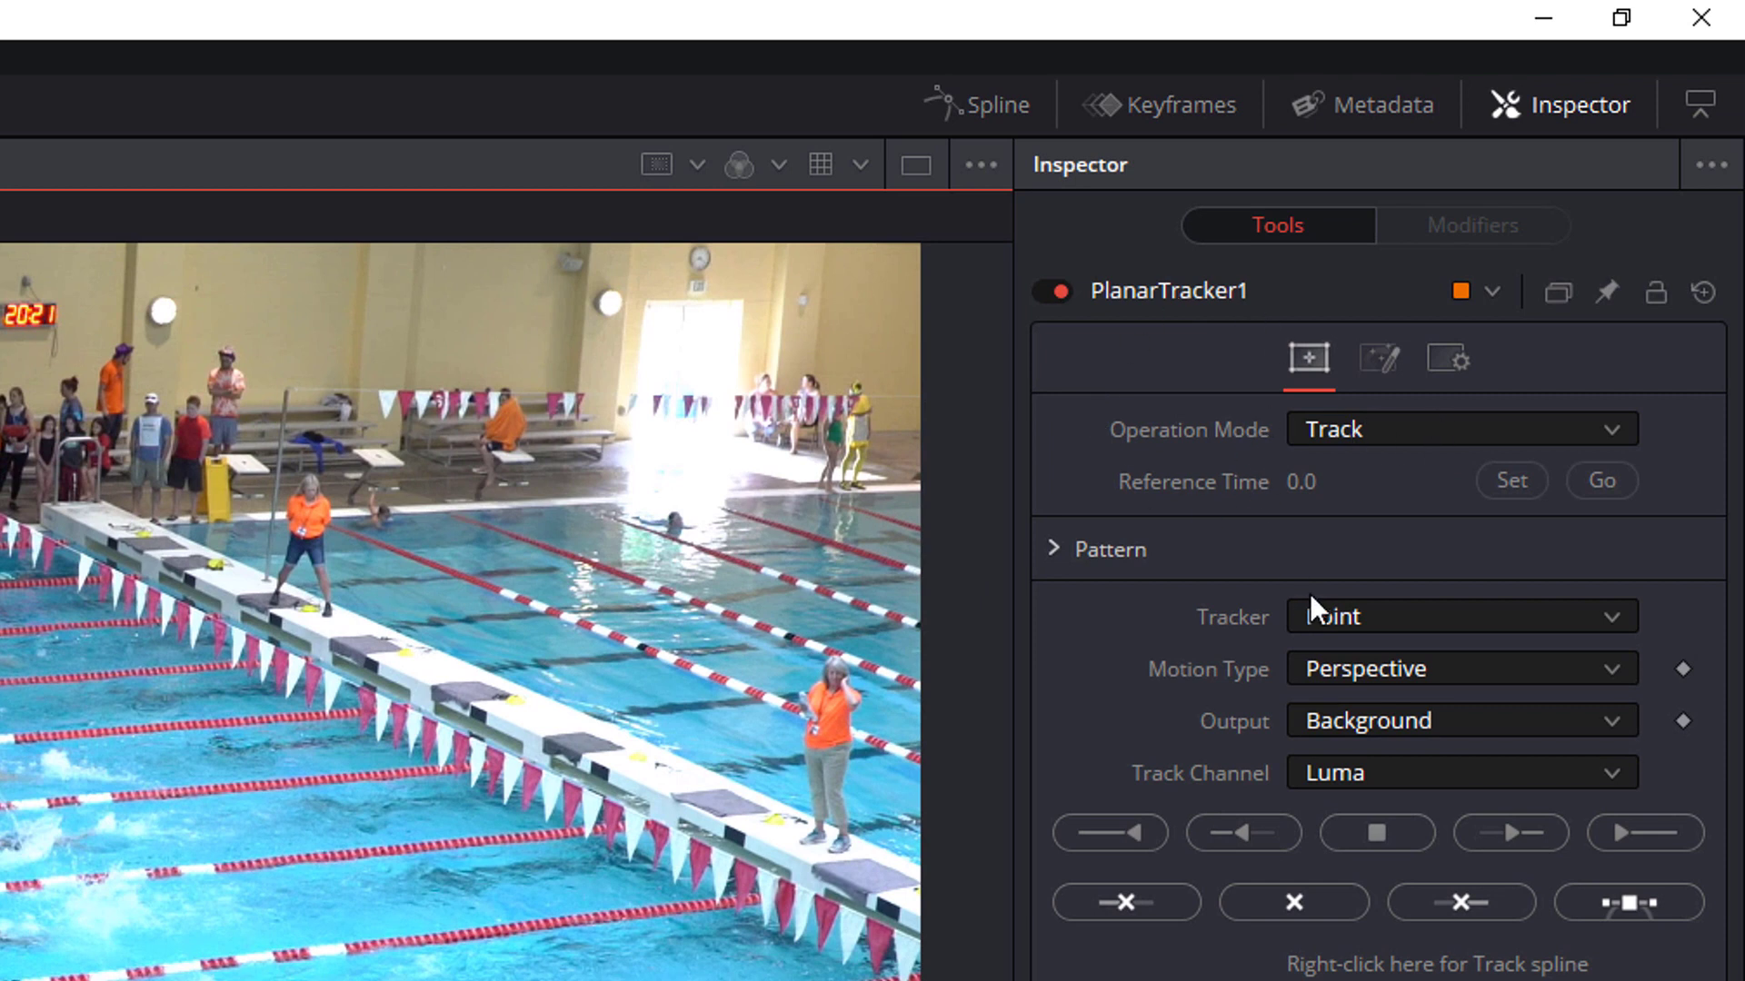
# Set the planar tracker's type to Hybrid Point/Area and set its reference time at the current frame.
pyautogui.click(1389, 619)
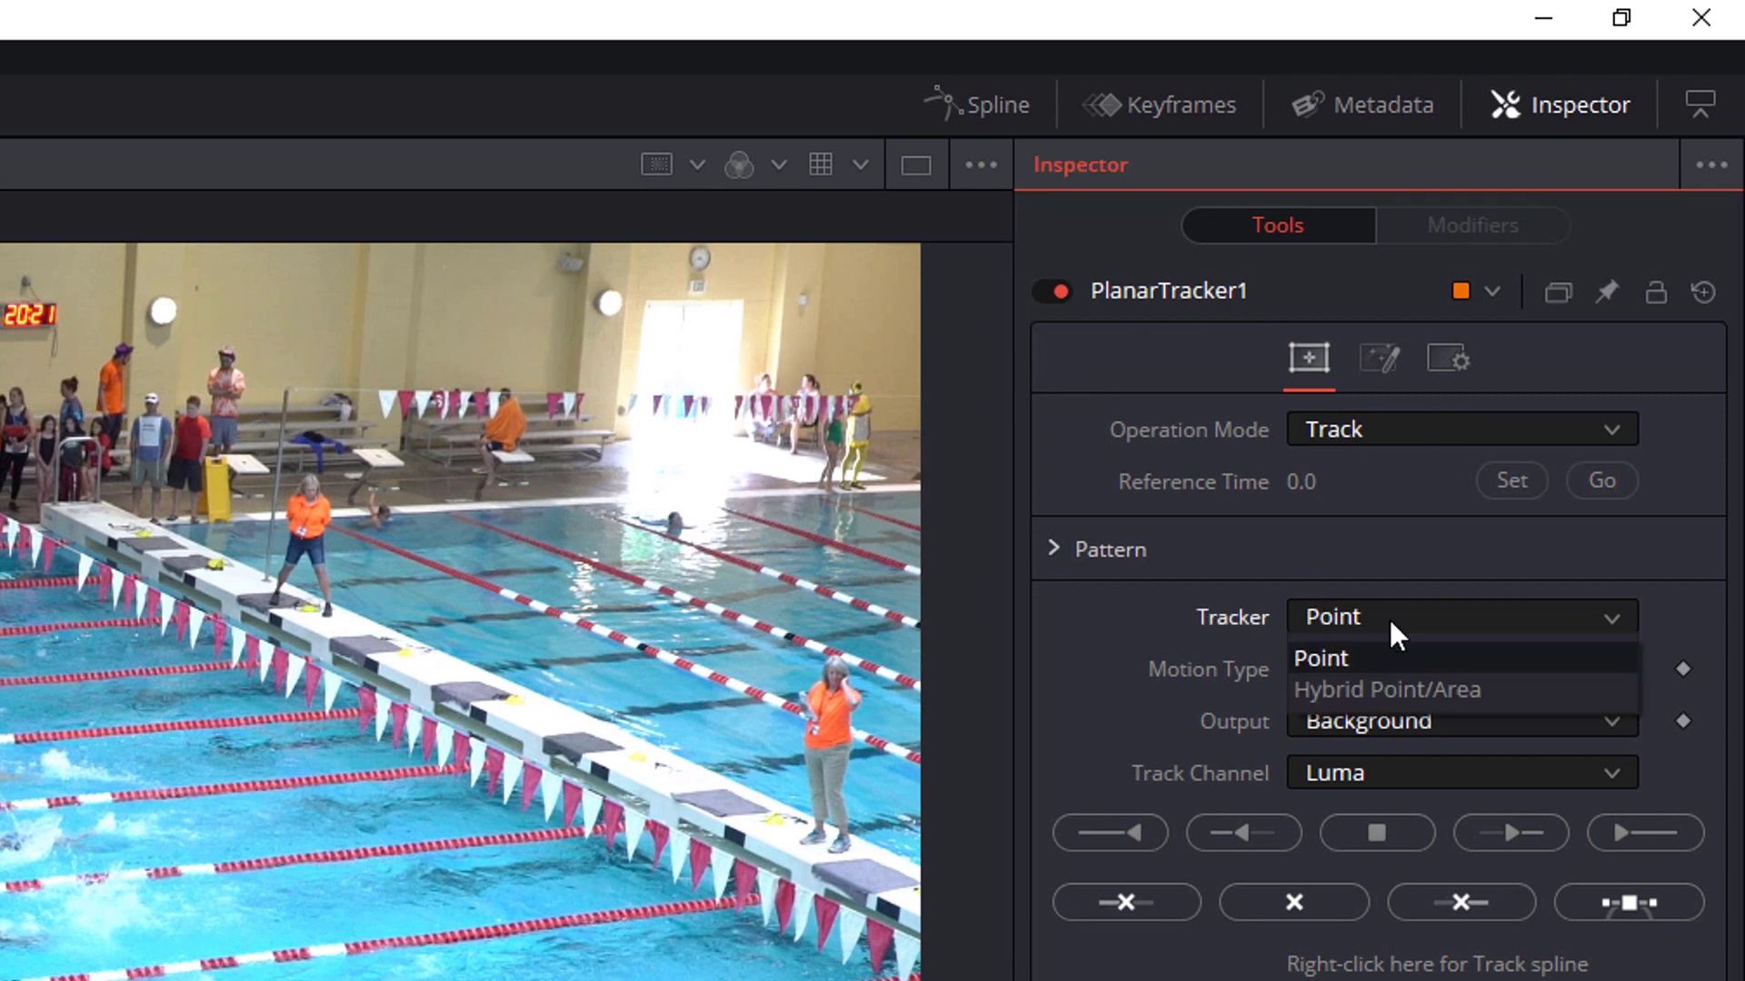
pyautogui.click(1440, 690)
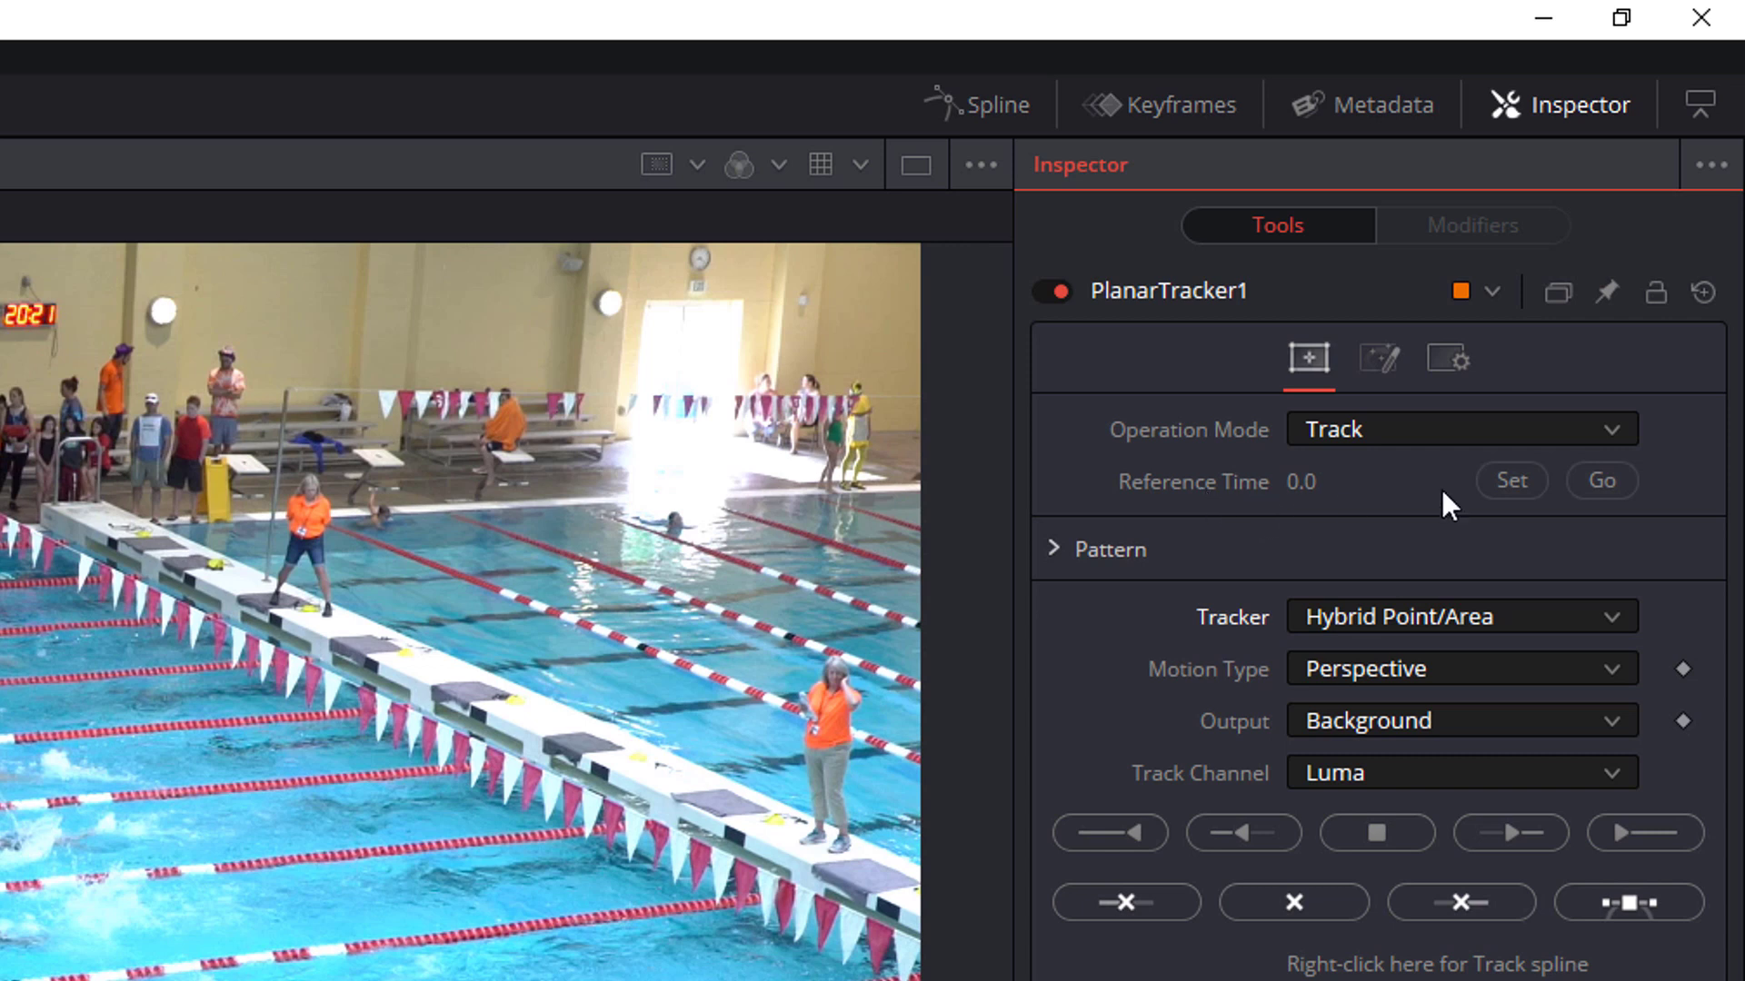
pyautogui.click(1512, 481)
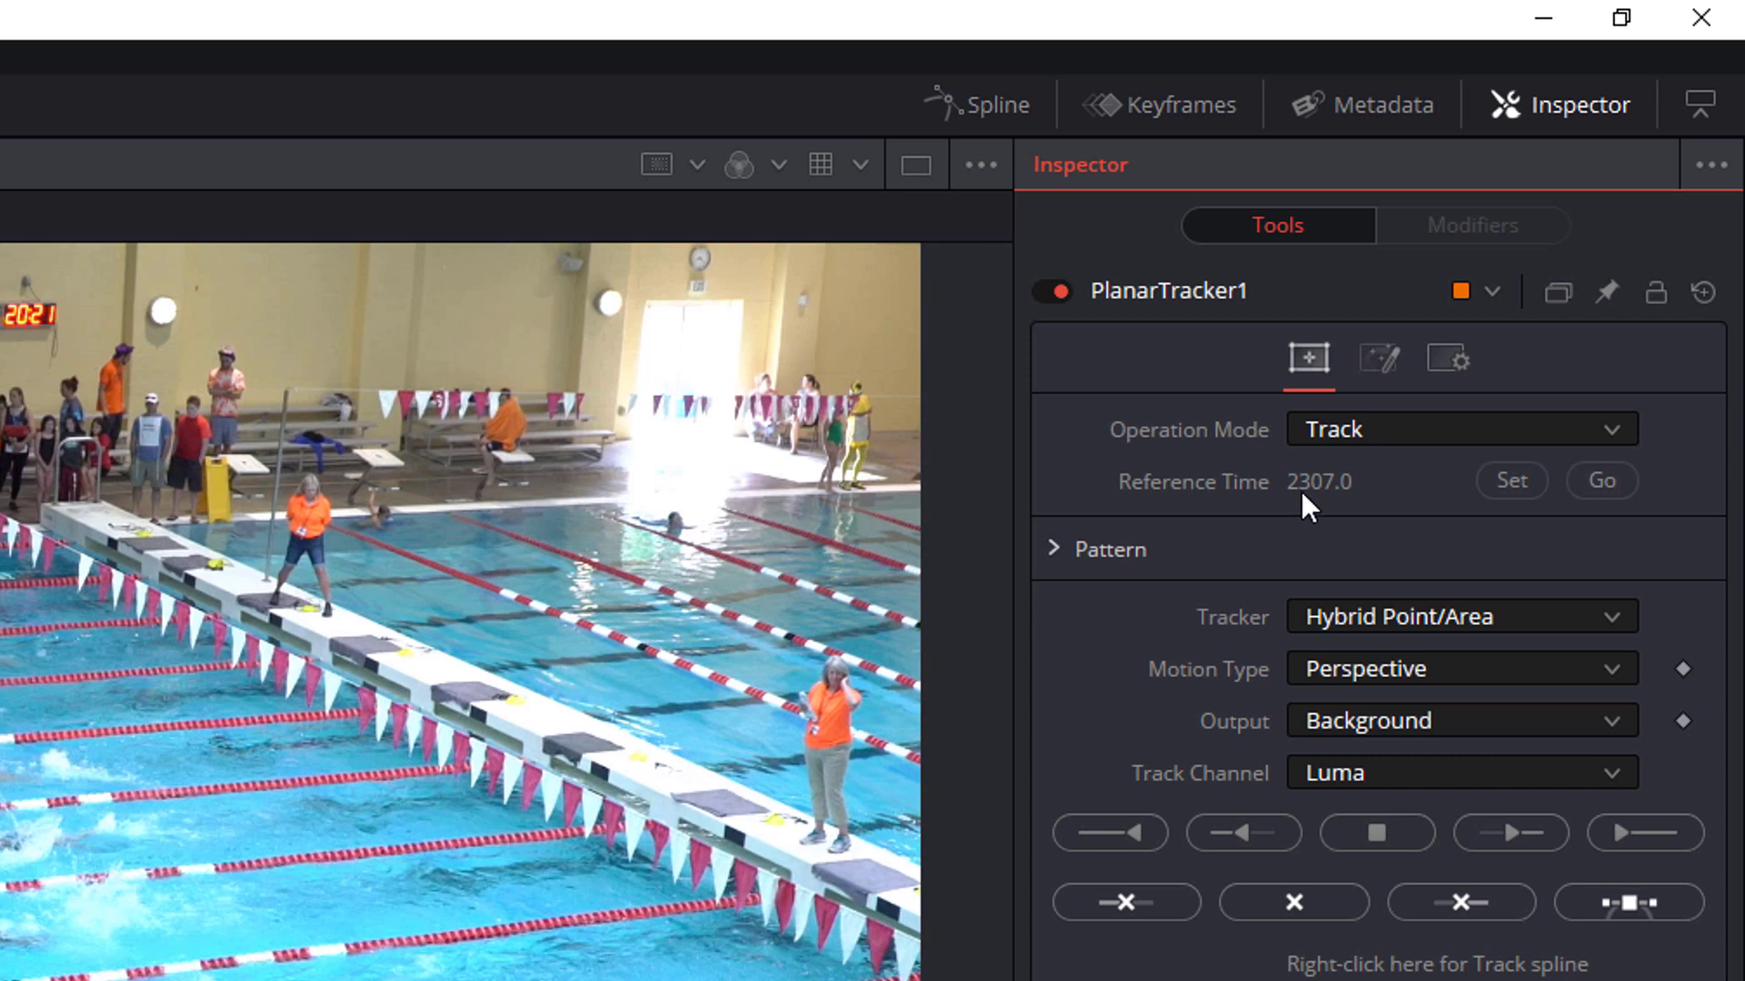
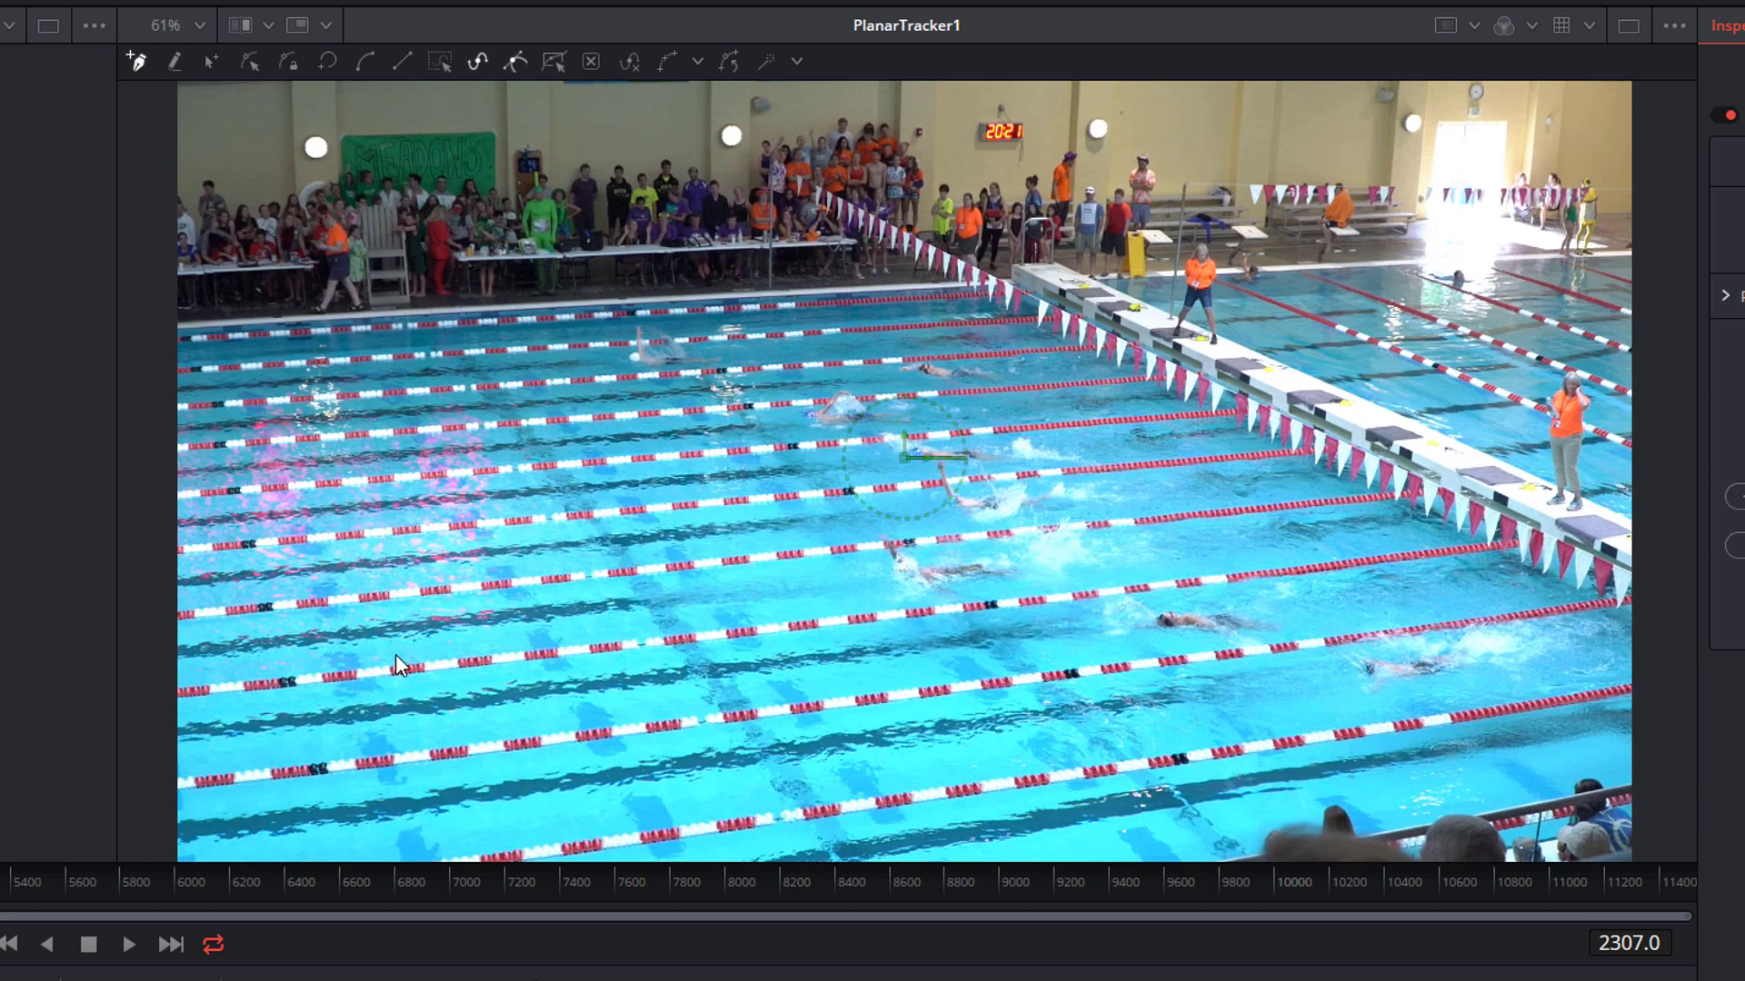
# Draw a closed four-corner tracking region around one swim lane, enclosing both its lane lines, and track it forward.
pyautogui.scroll(3, 395, 654)
pyautogui.scroll(2, 395, 654)
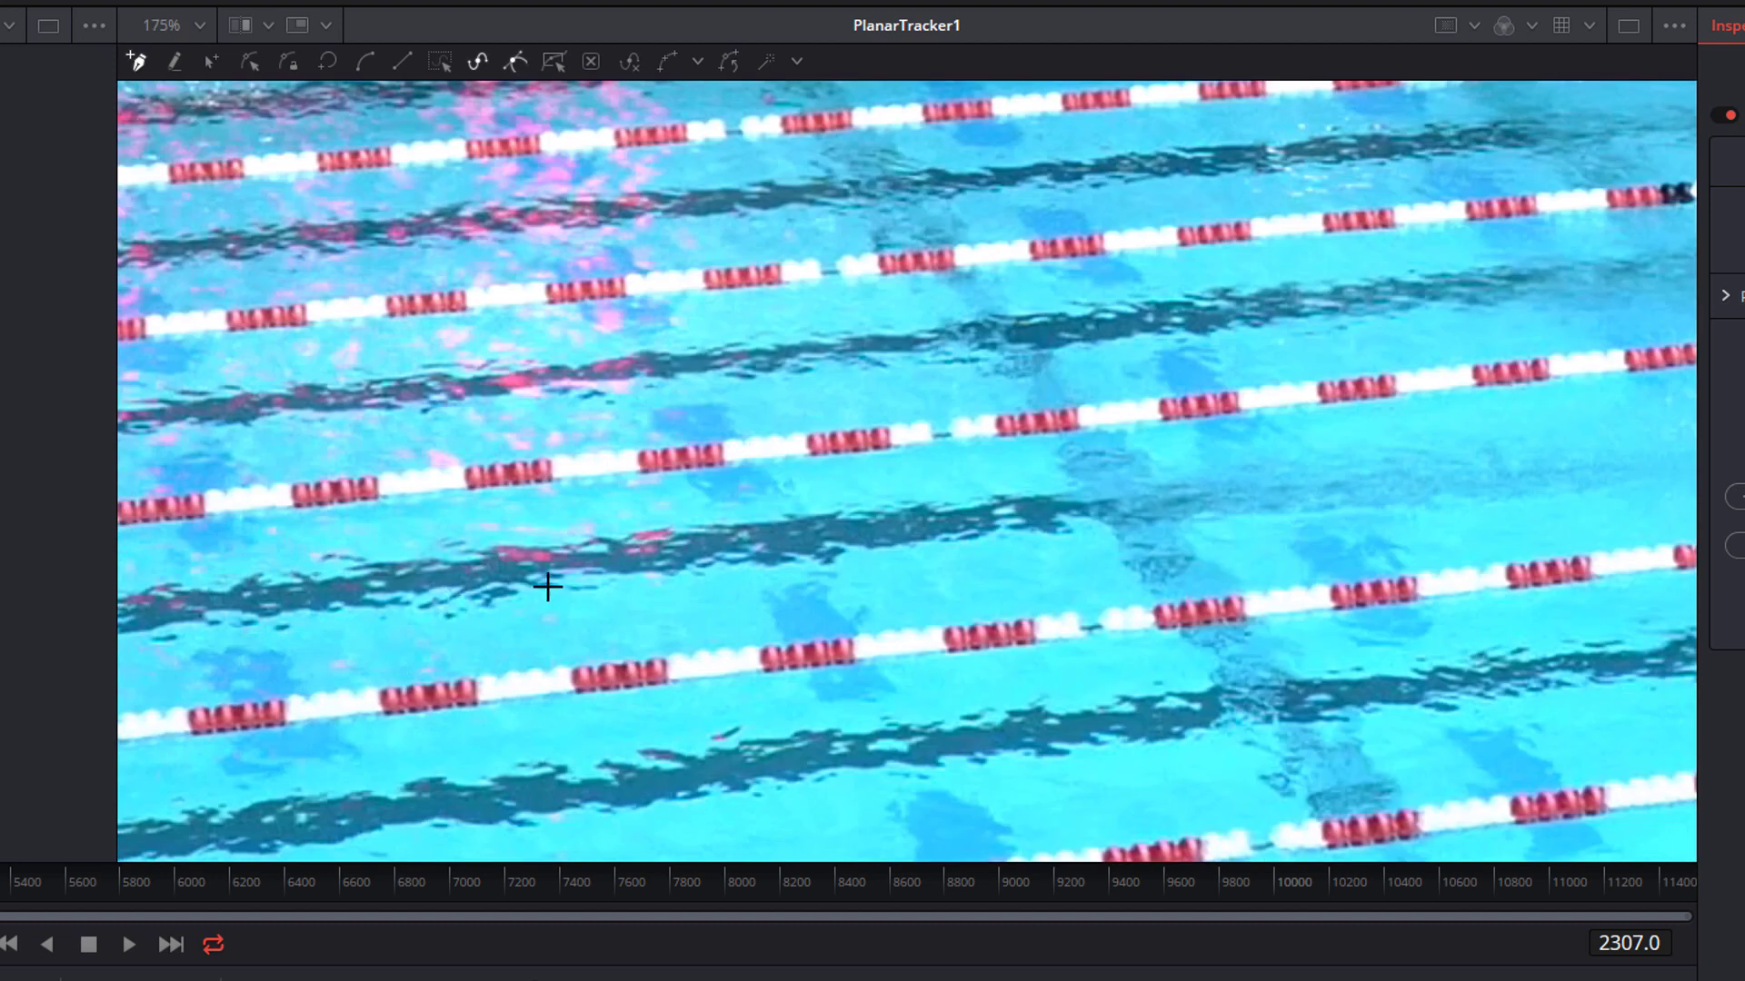
pyautogui.moveTo(528, 585); pyautogui.dragTo(1005, 624)
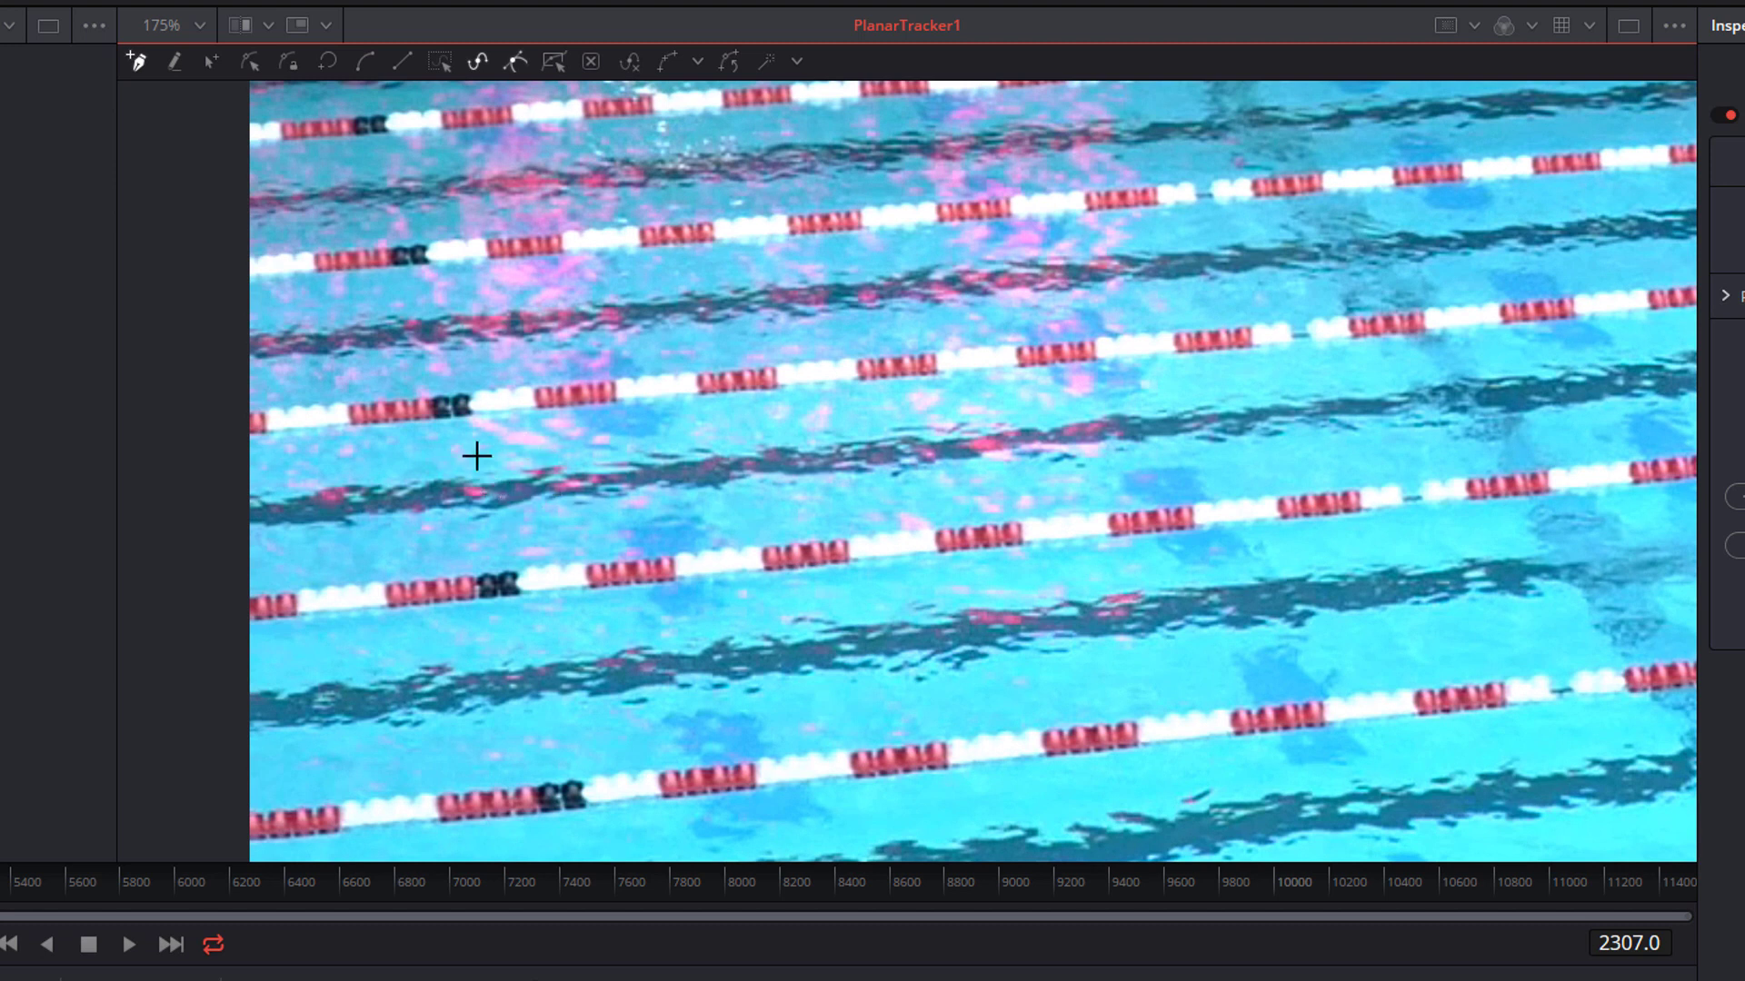
pyautogui.click(417, 380)
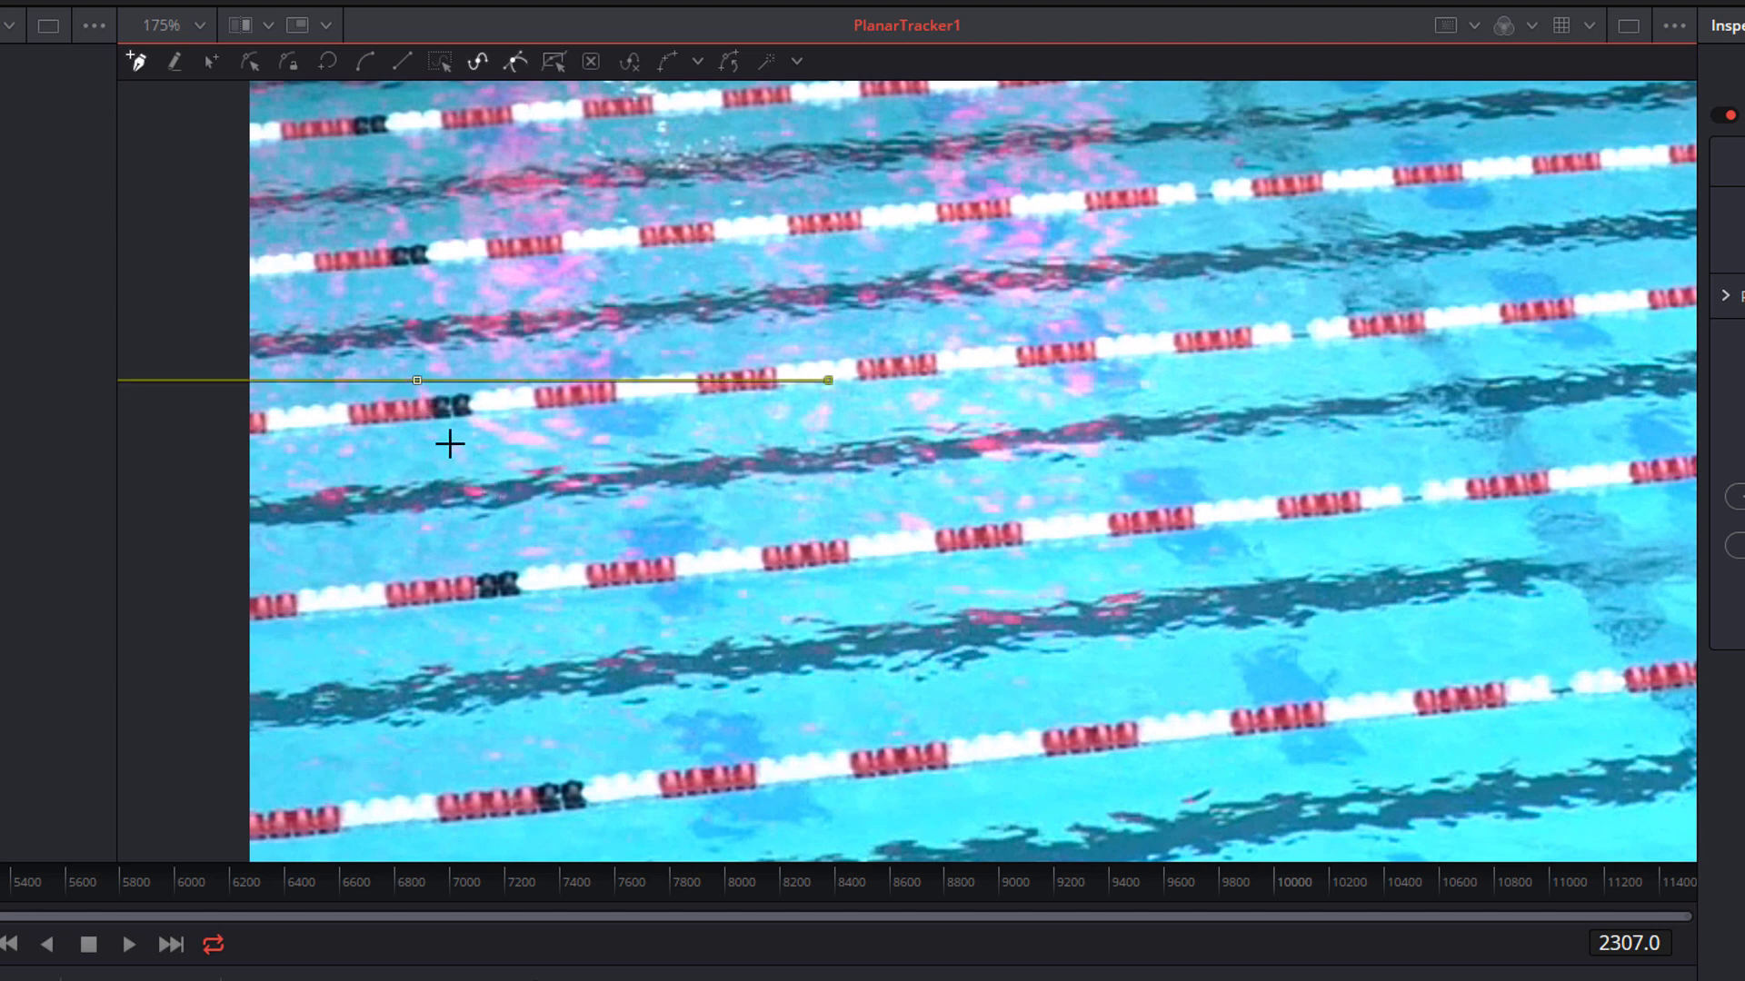
pyautogui.click(461, 620)
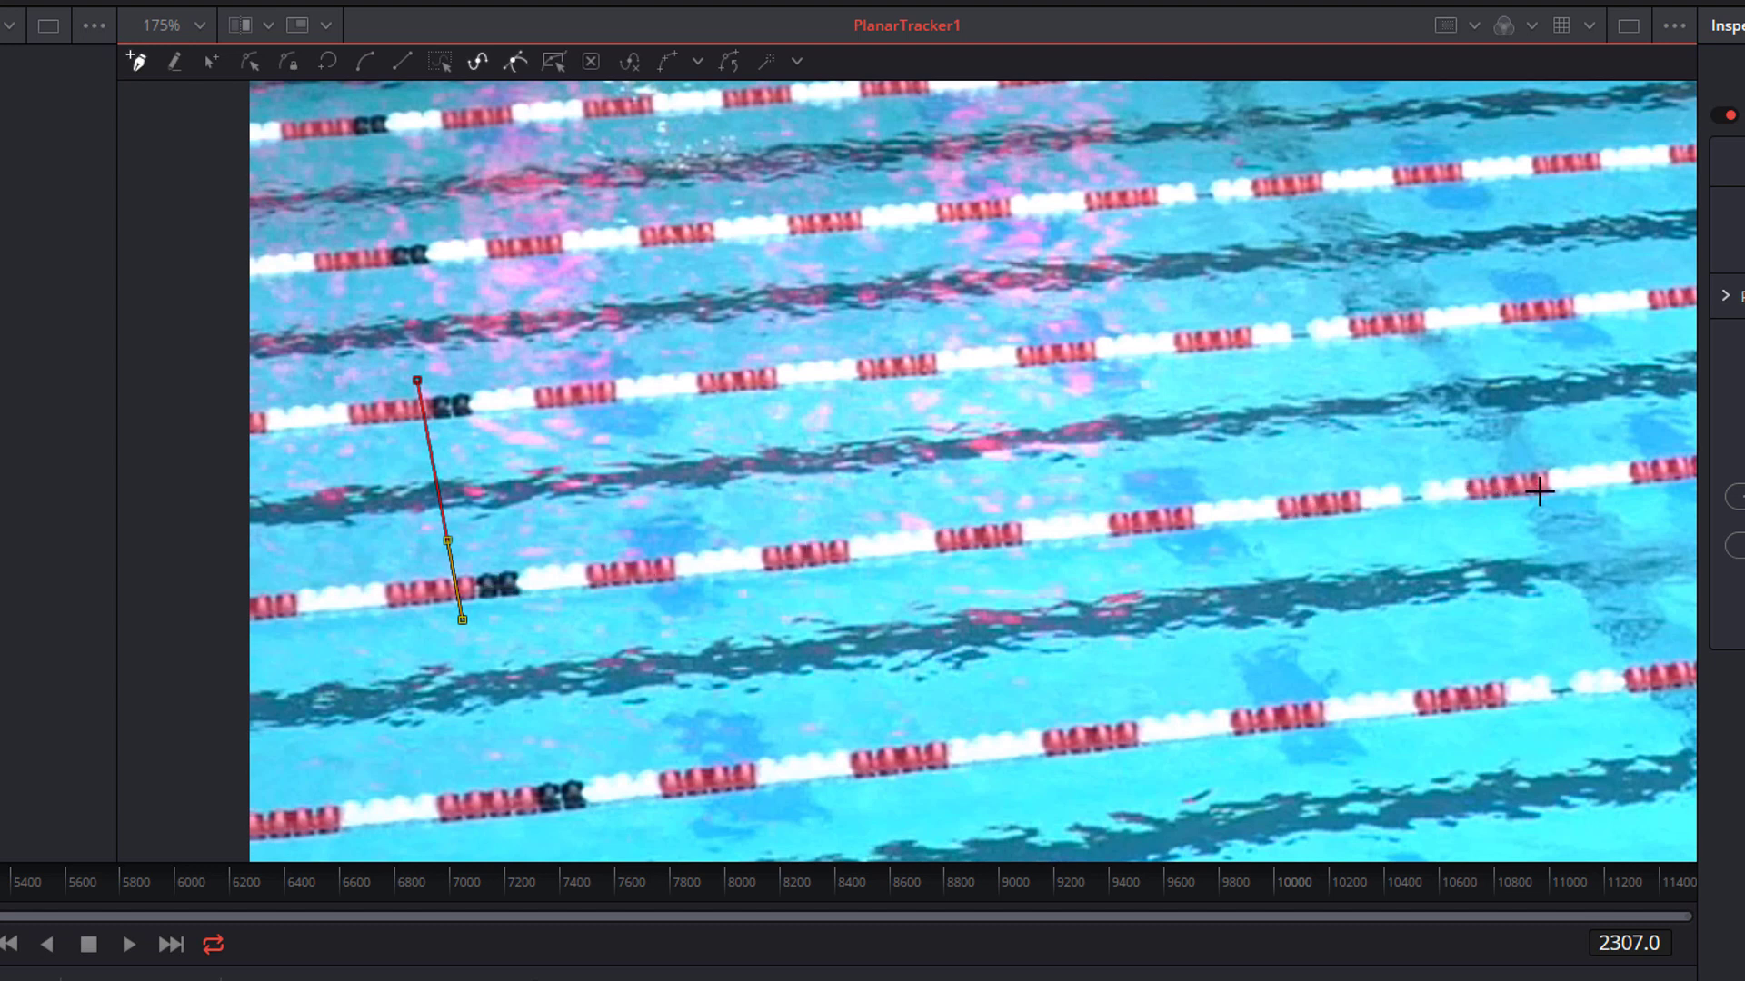
pyautogui.click(1599, 499)
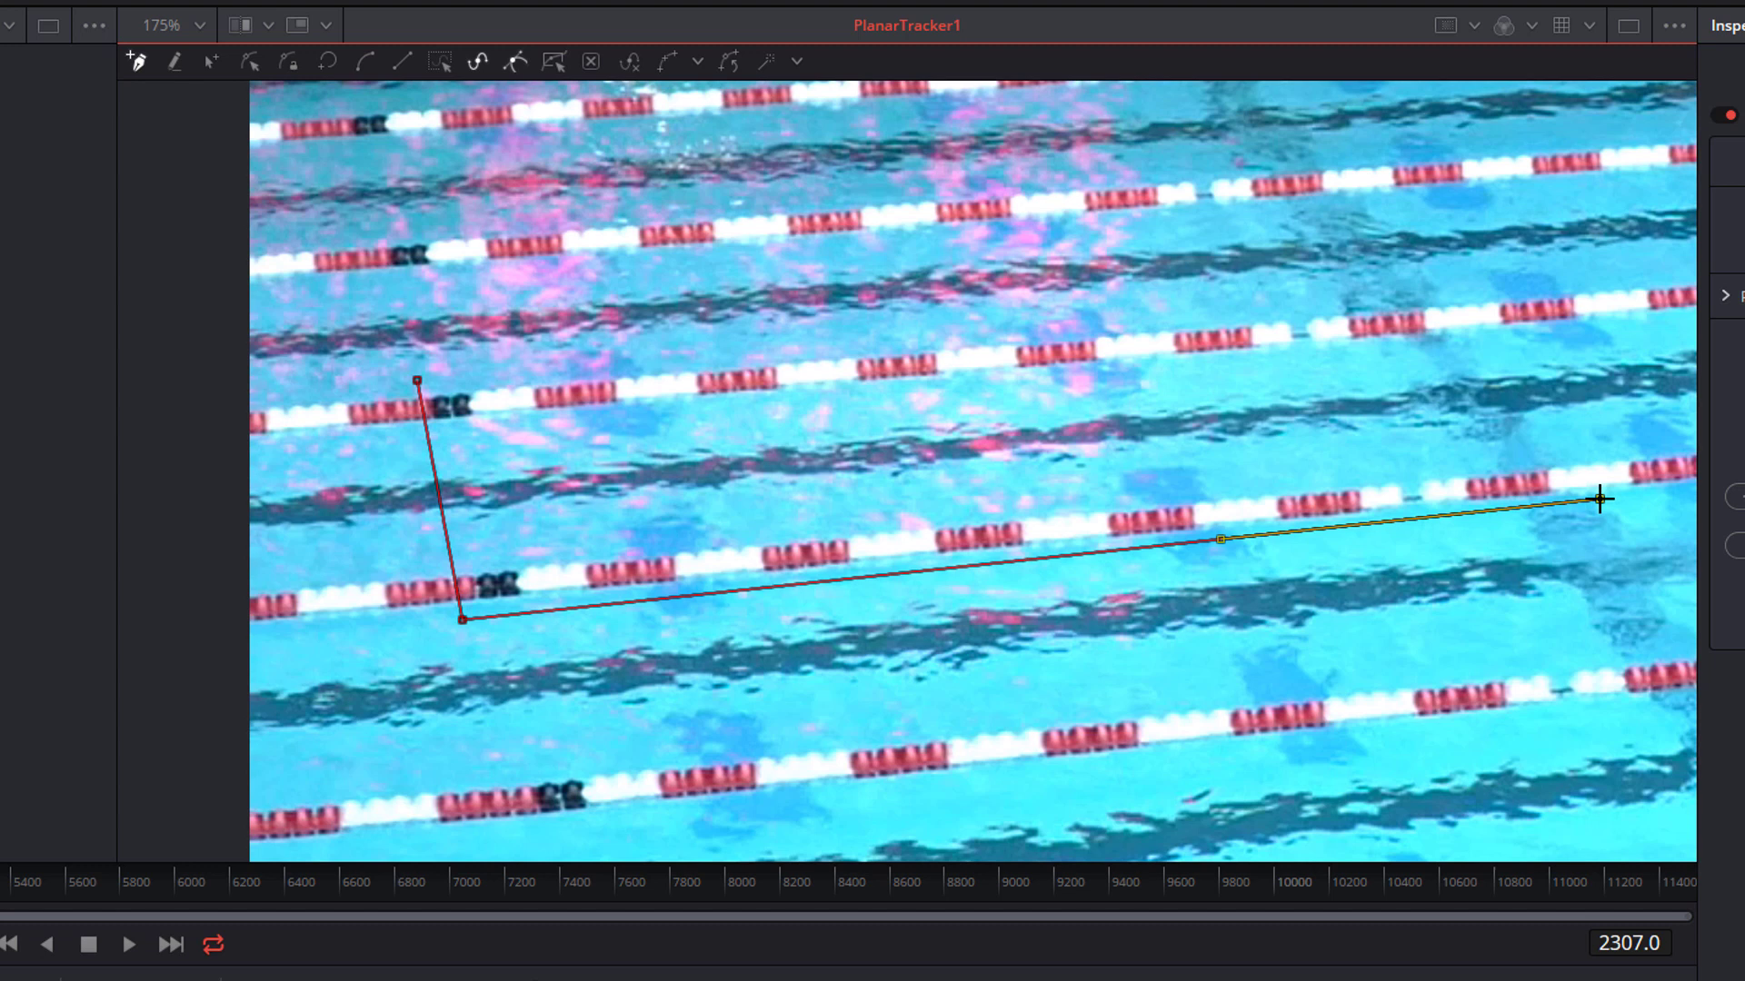
pyautogui.click(1449, 294)
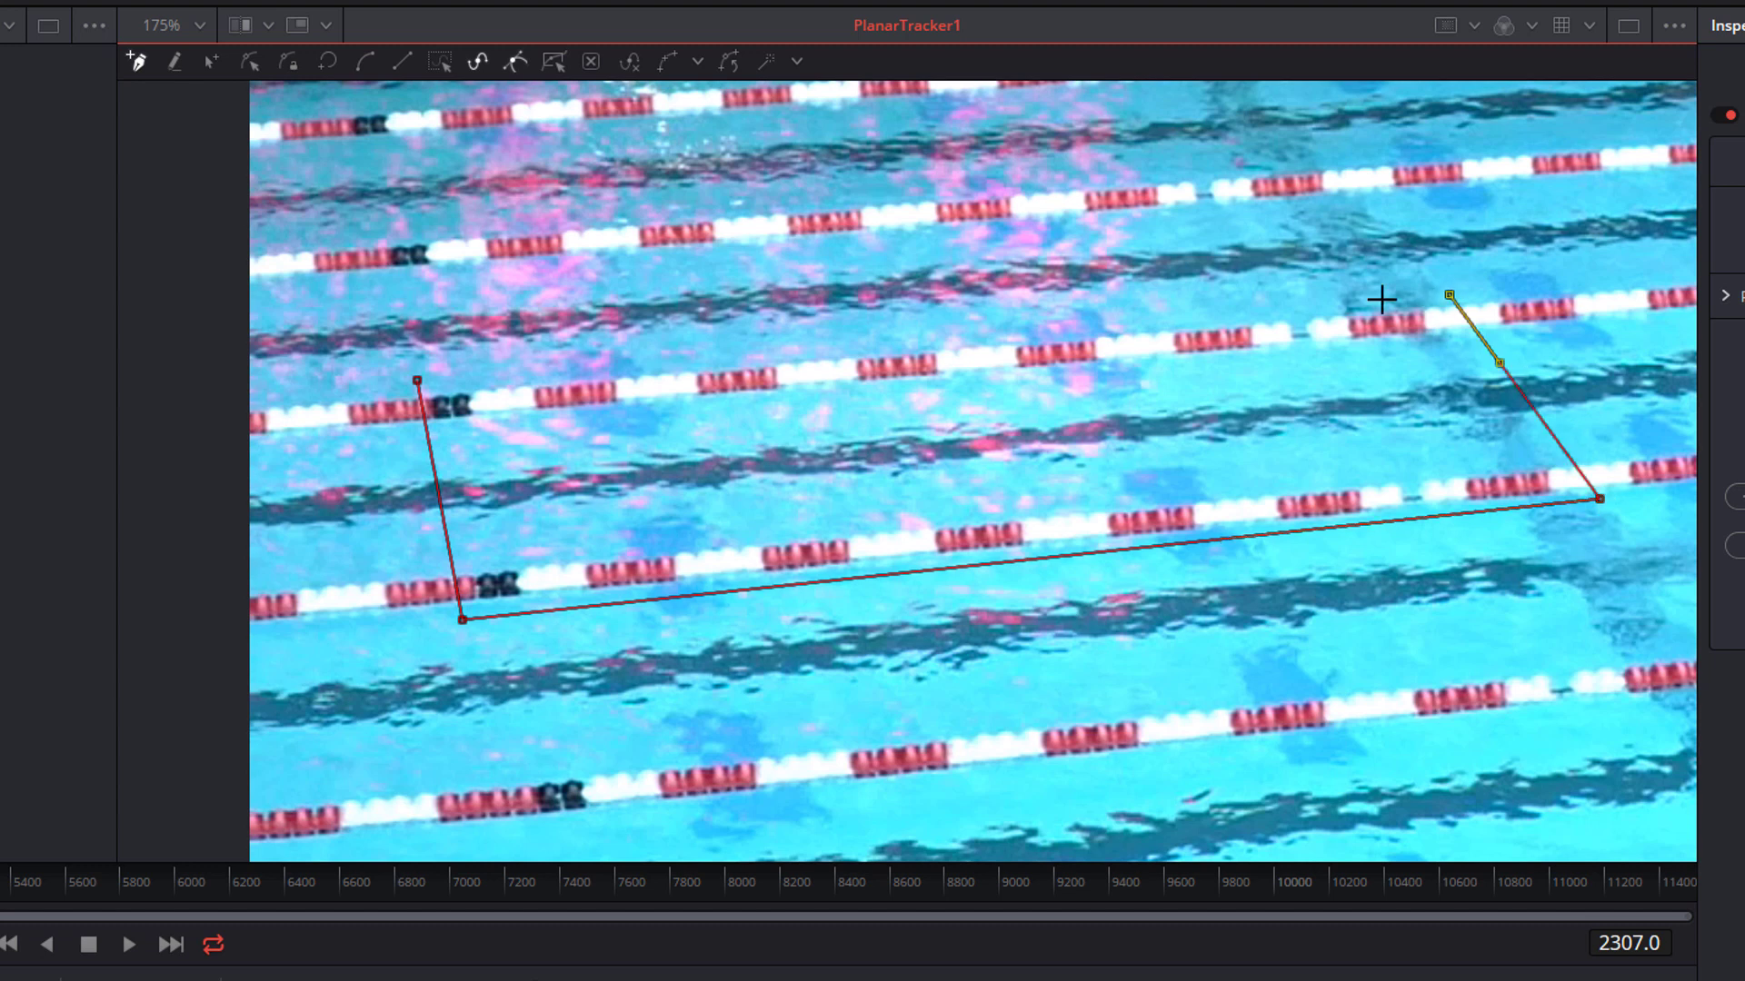
pyautogui.click(417, 379)
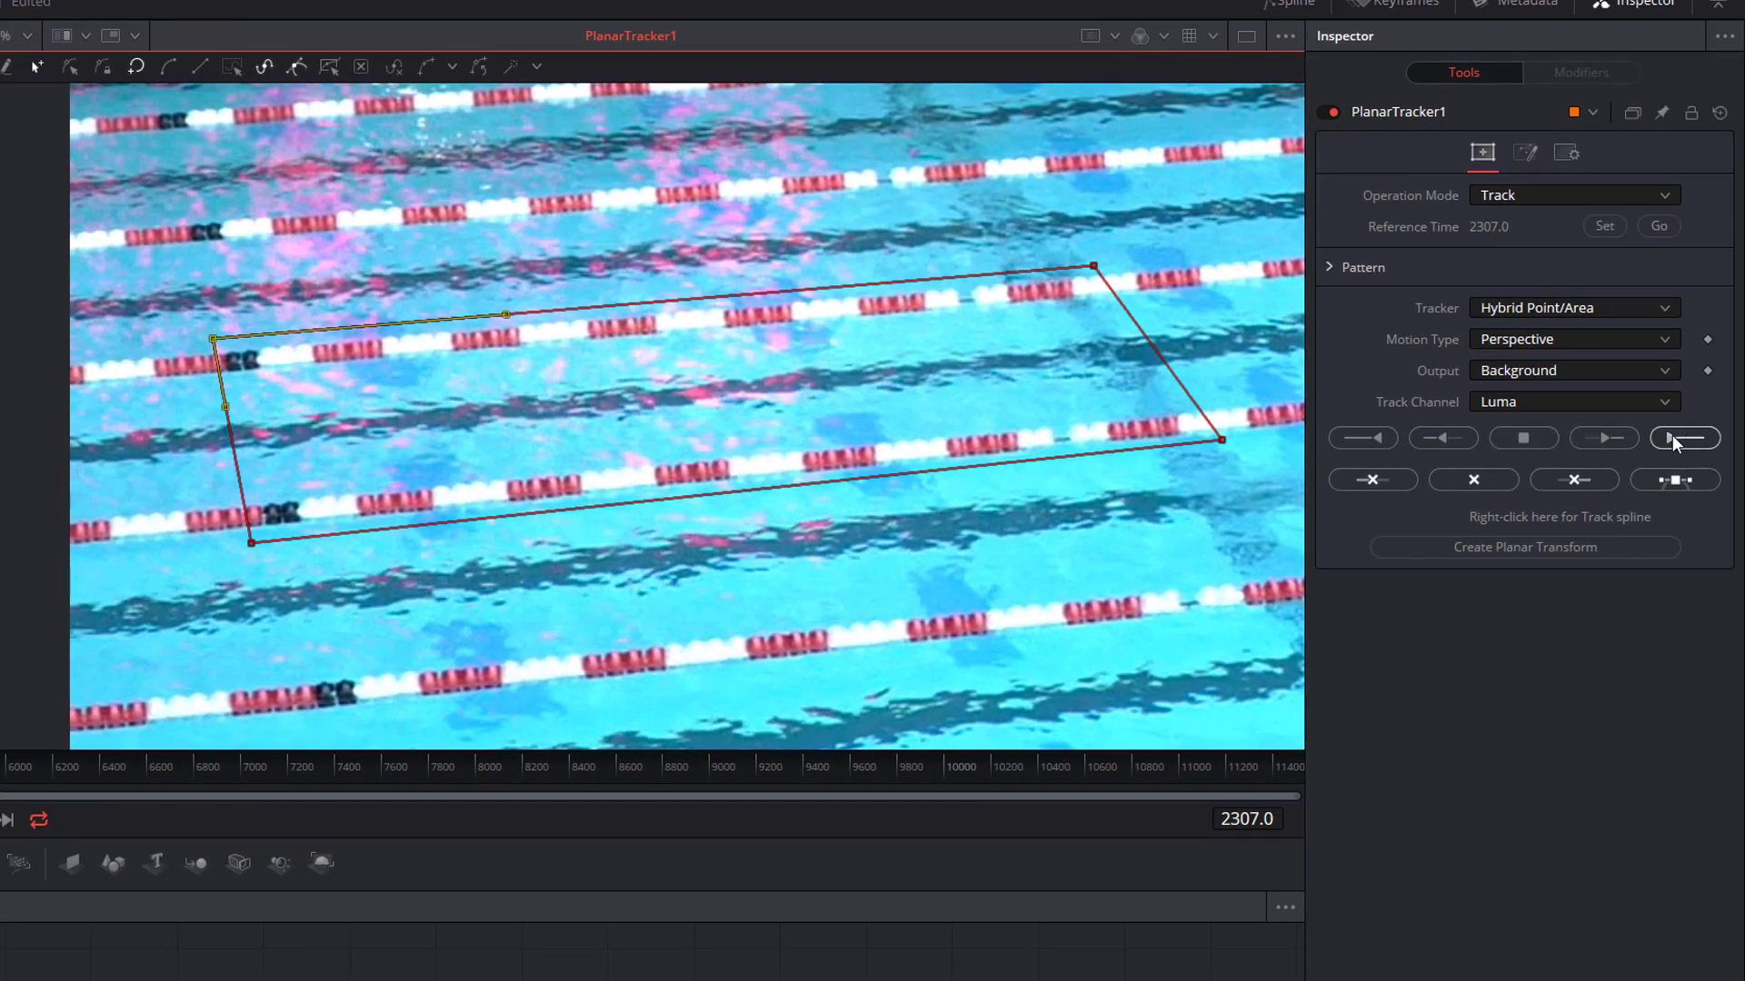
pyautogui.click(1677, 438)
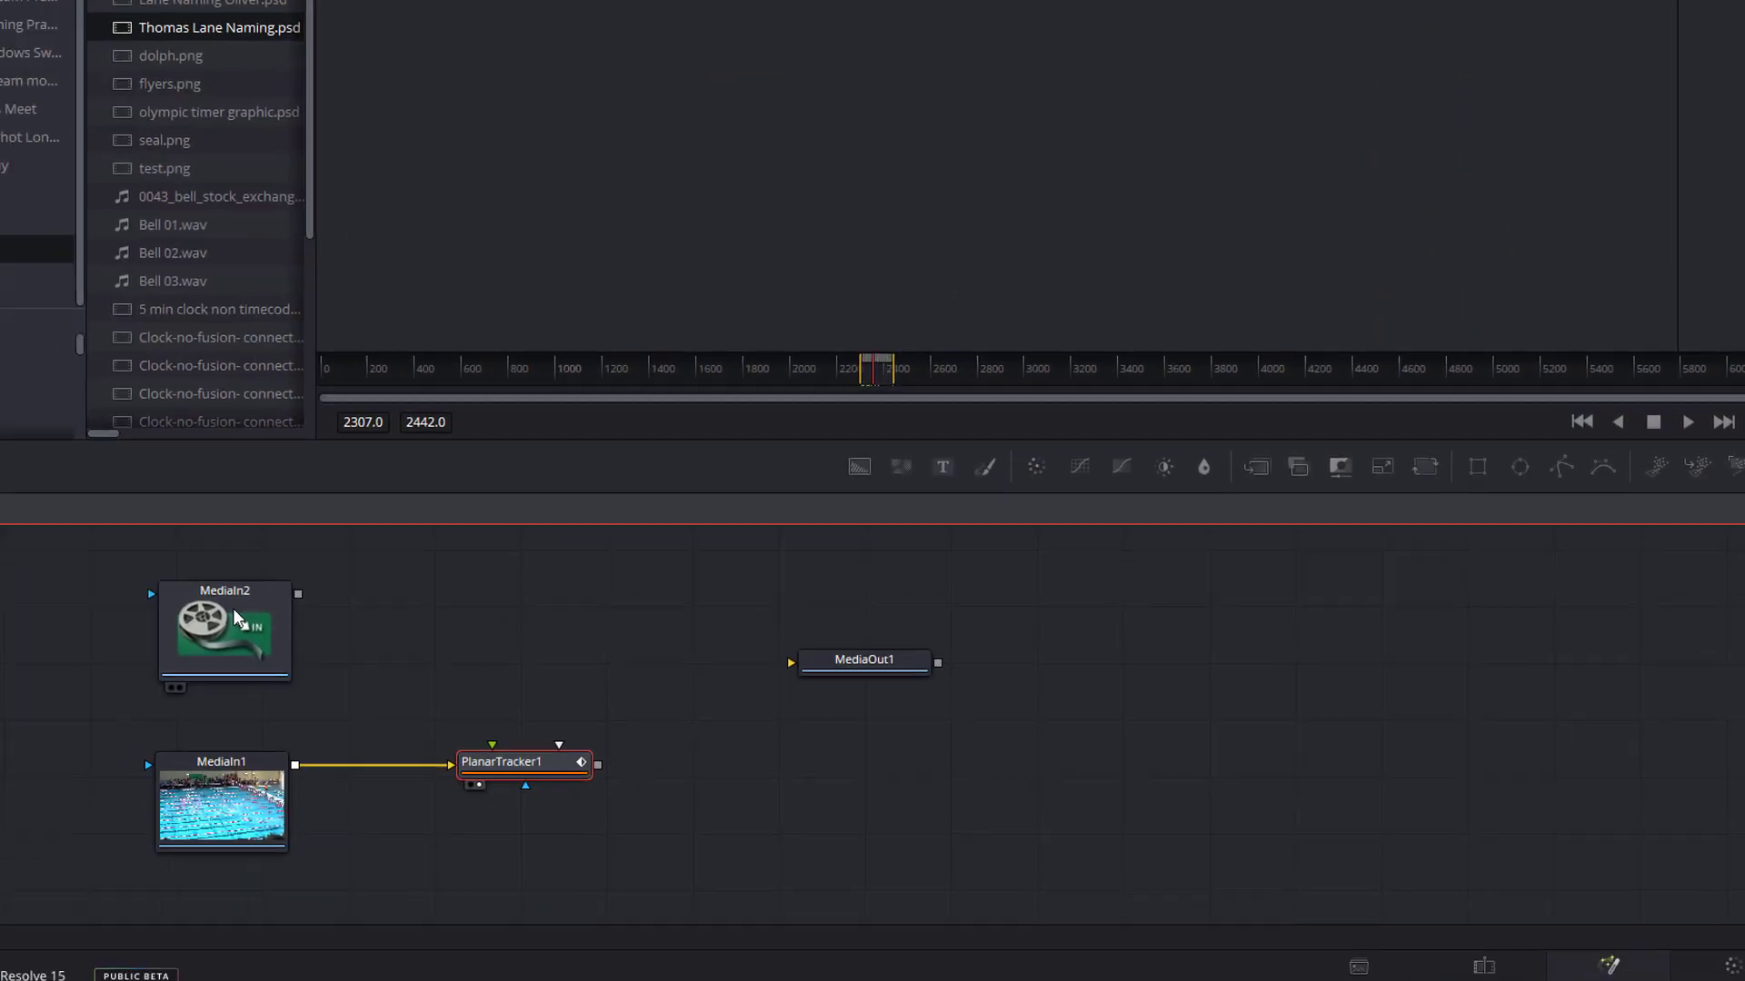
# Connect the MediaIn2 graphic's output to PlanarTracker1 as Corner Pin 1.
pyautogui.click(260, 614)
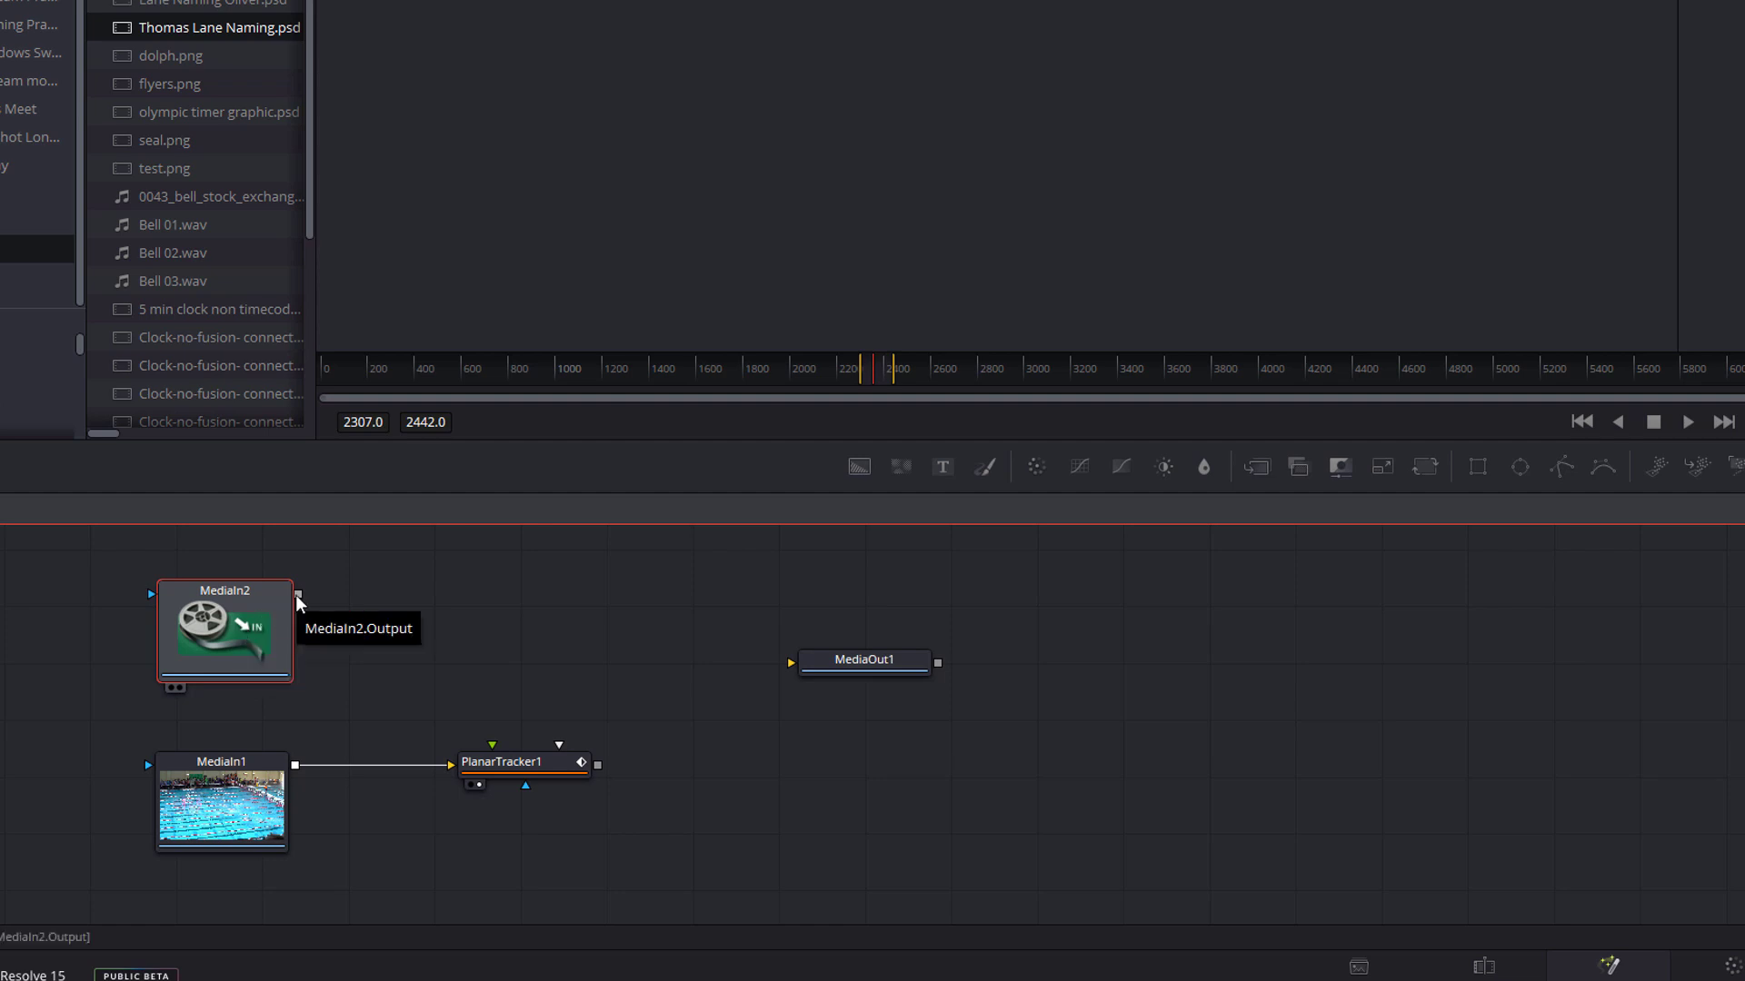
pyautogui.moveTo(298, 596); pyautogui.dragTo(507, 766)
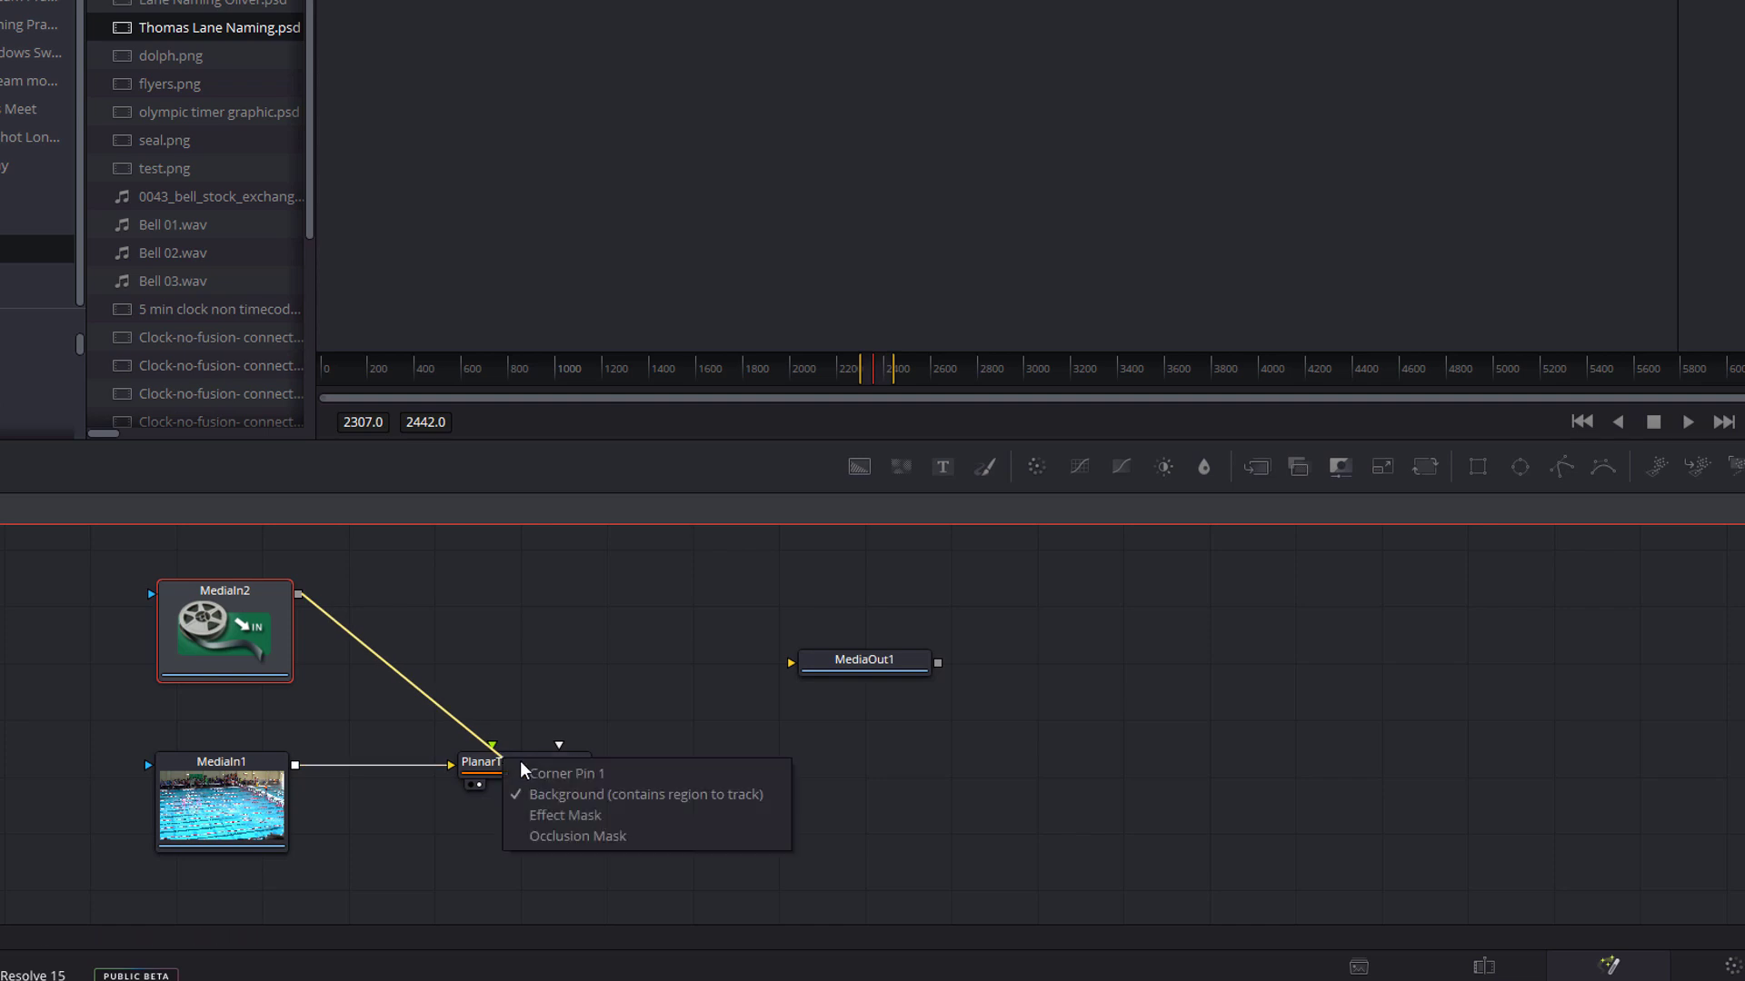
pyautogui.click(597, 776)
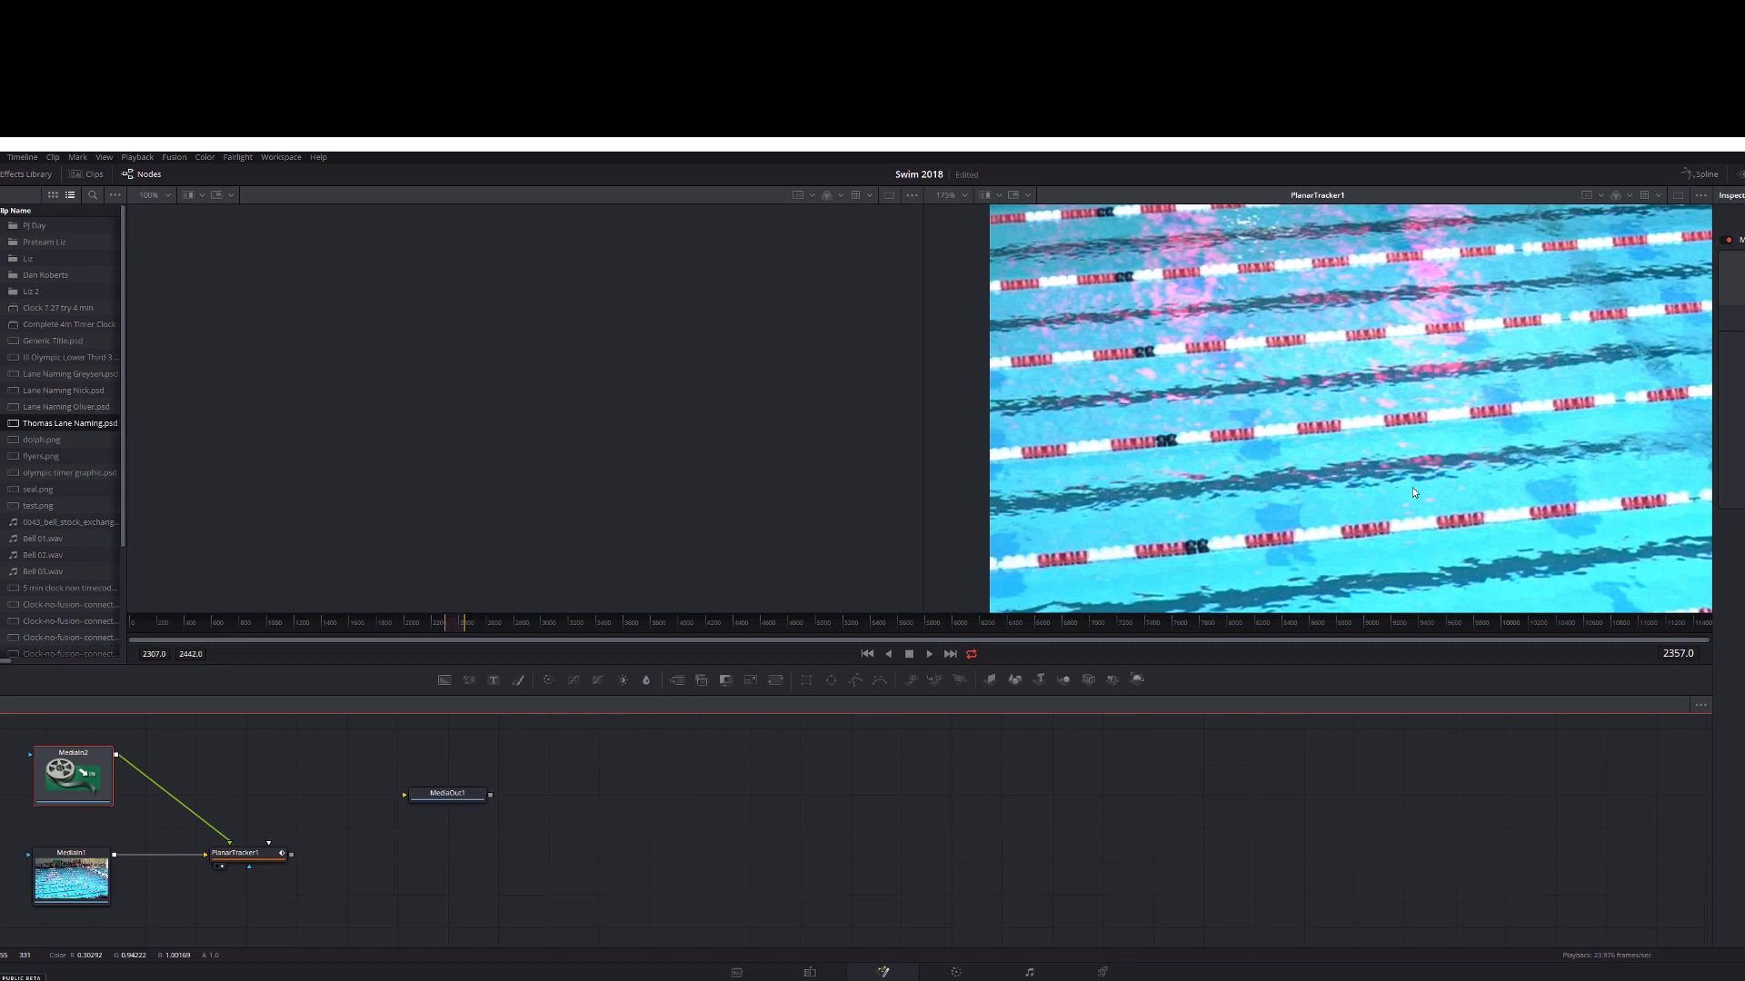
# Set the PlanarTracker1 operation mode to Corner Pin.
pyautogui.click(250, 855)
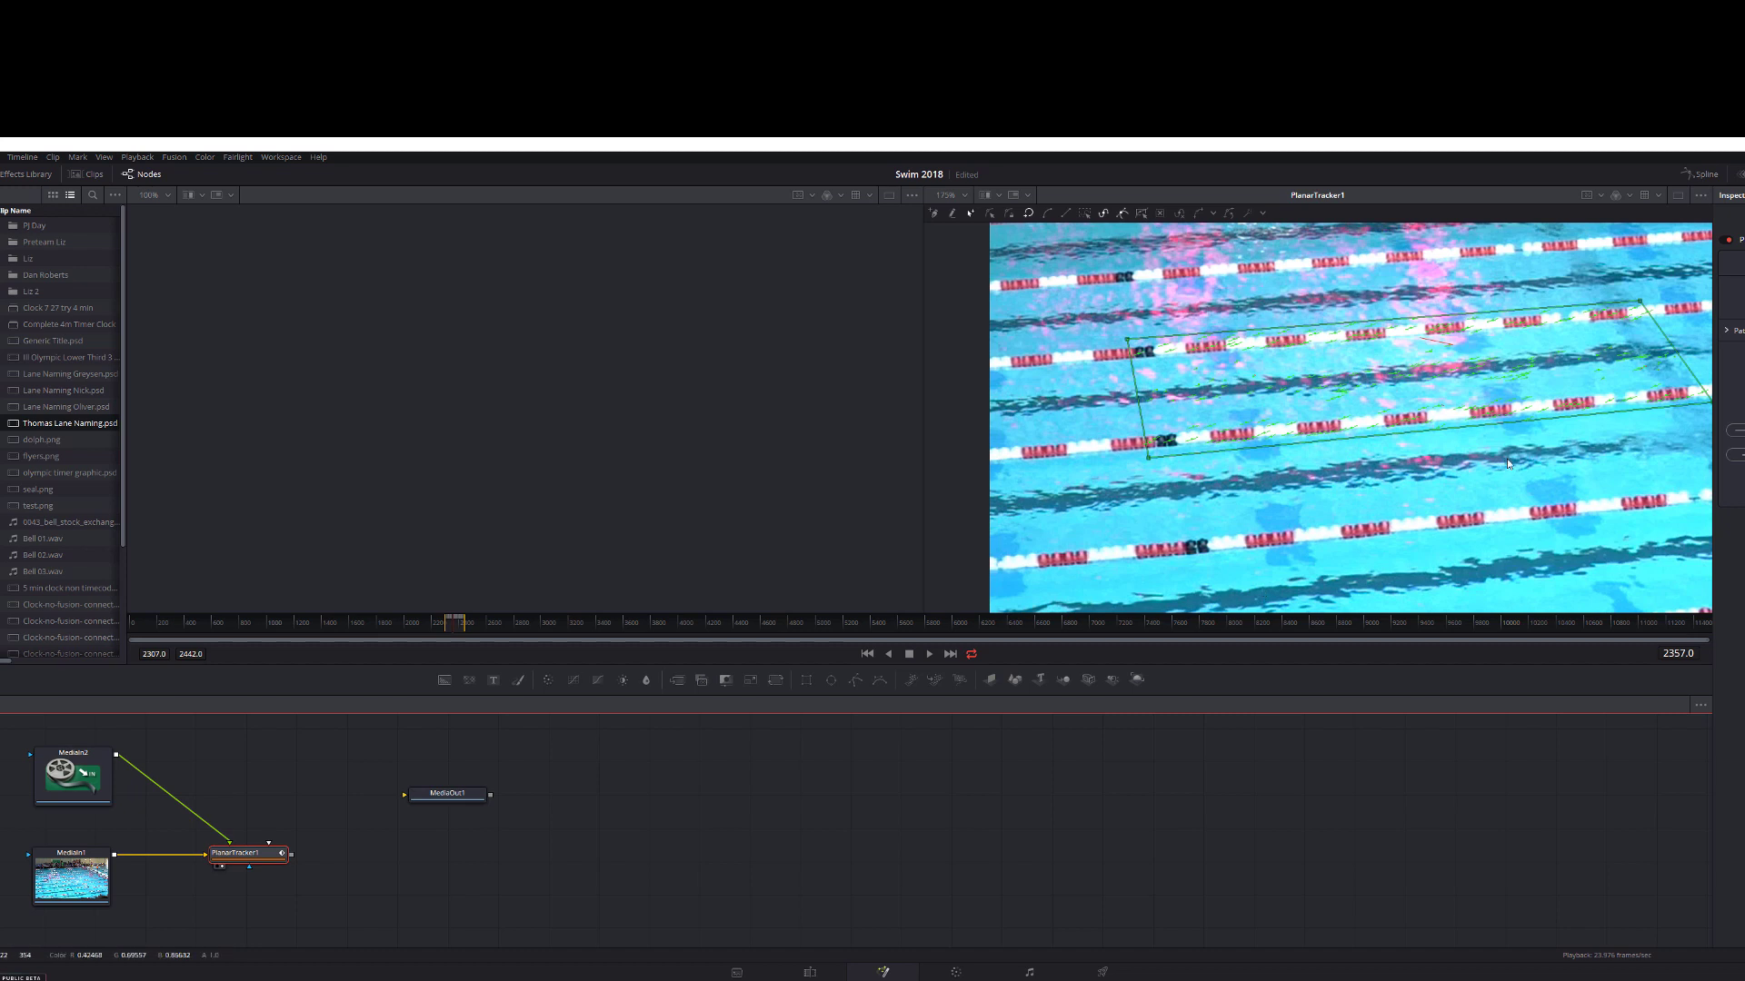
pyautogui.moveTo(1507, 464); pyautogui.dragTo(1415, 487)
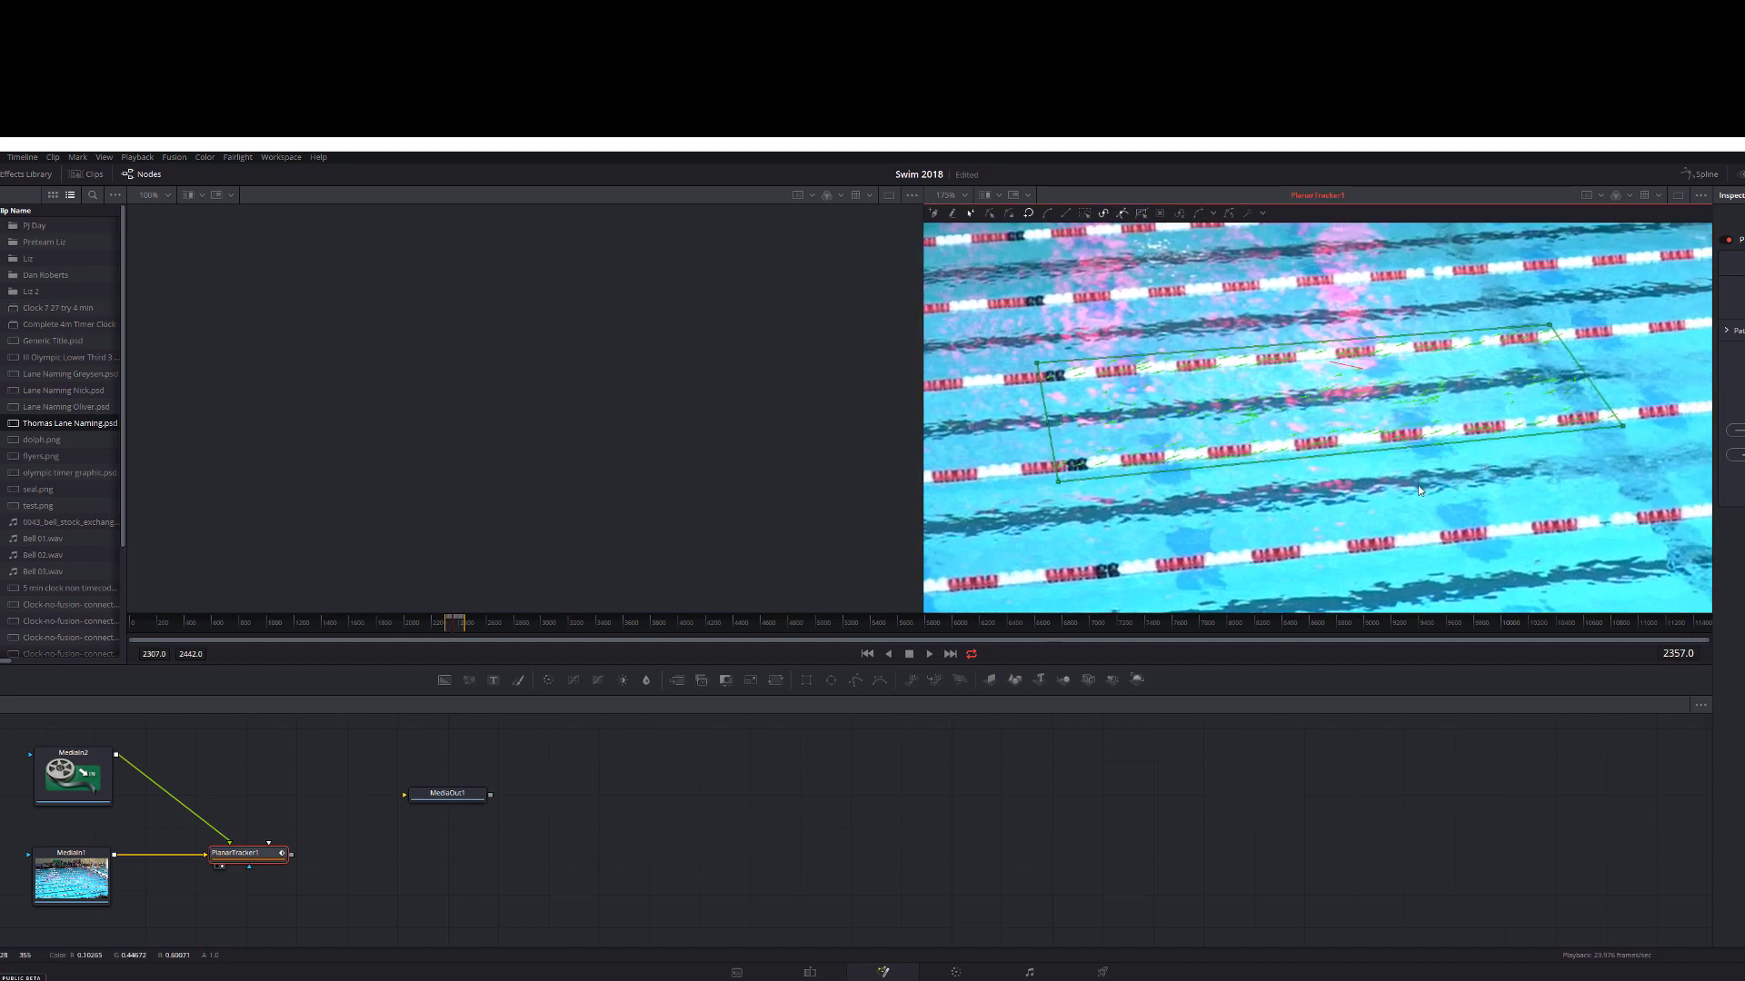
pyautogui.scroll(-3, 1392, 489)
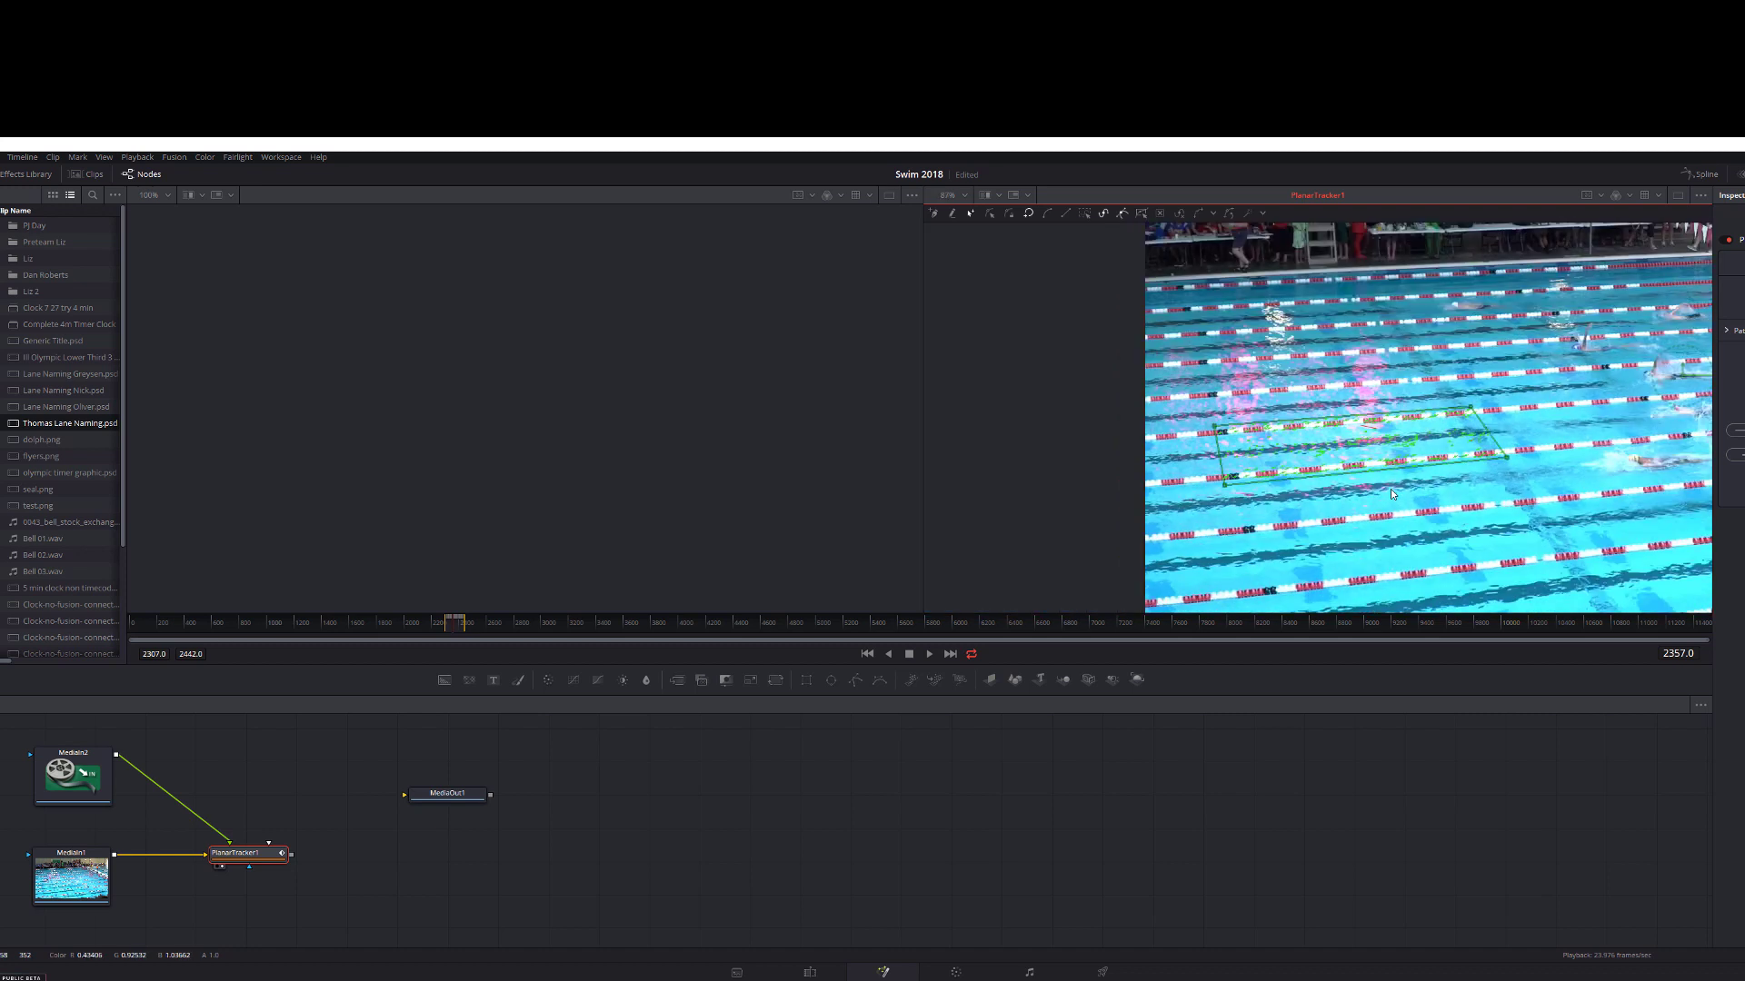
pyautogui.scroll(2, 1454, 484)
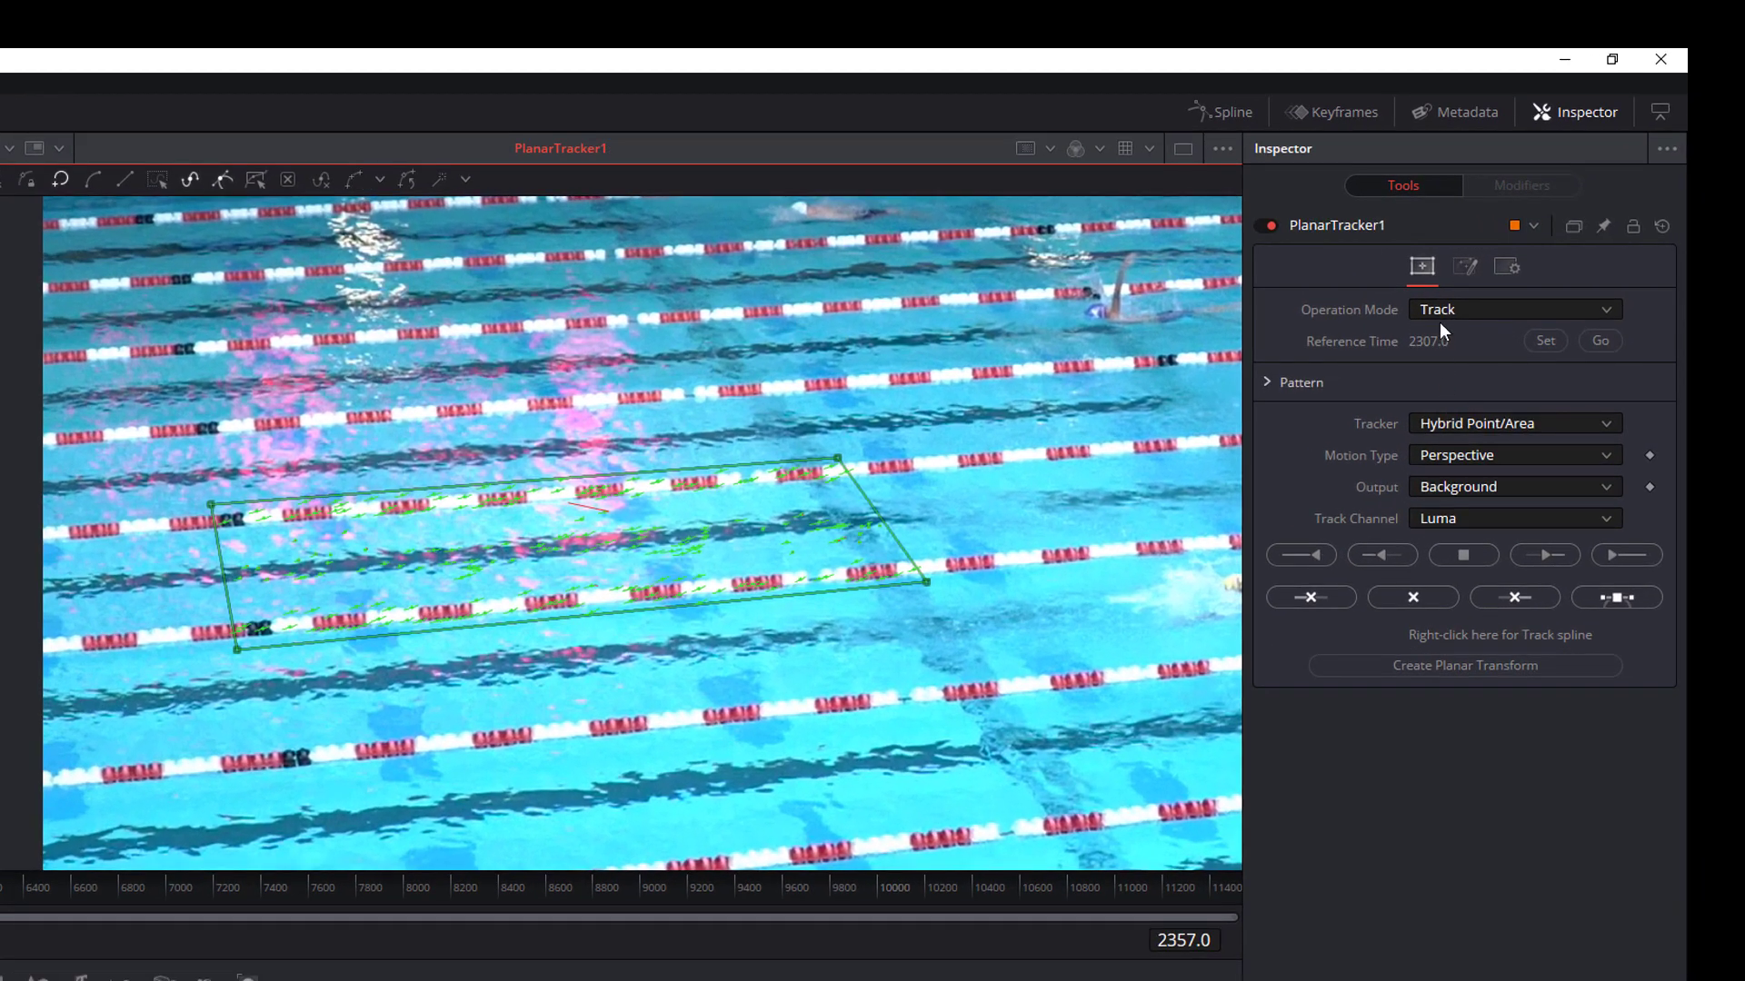
pyautogui.click(1439, 311)
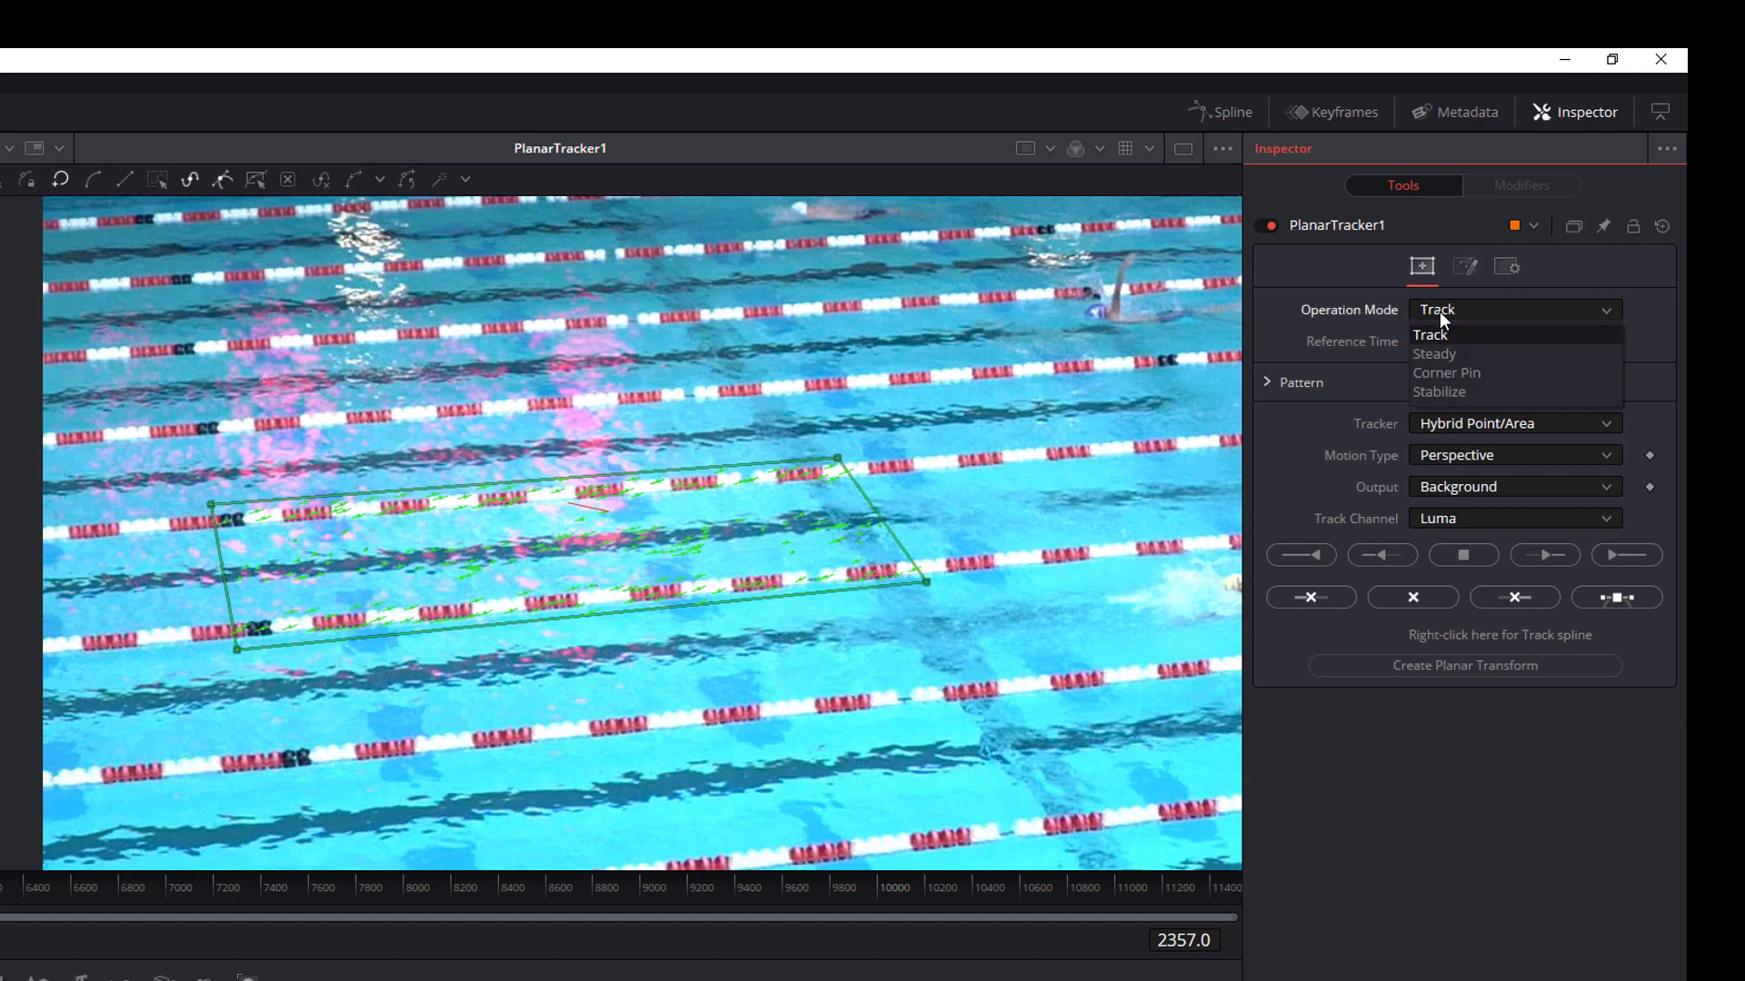
pyautogui.click(1455, 371)
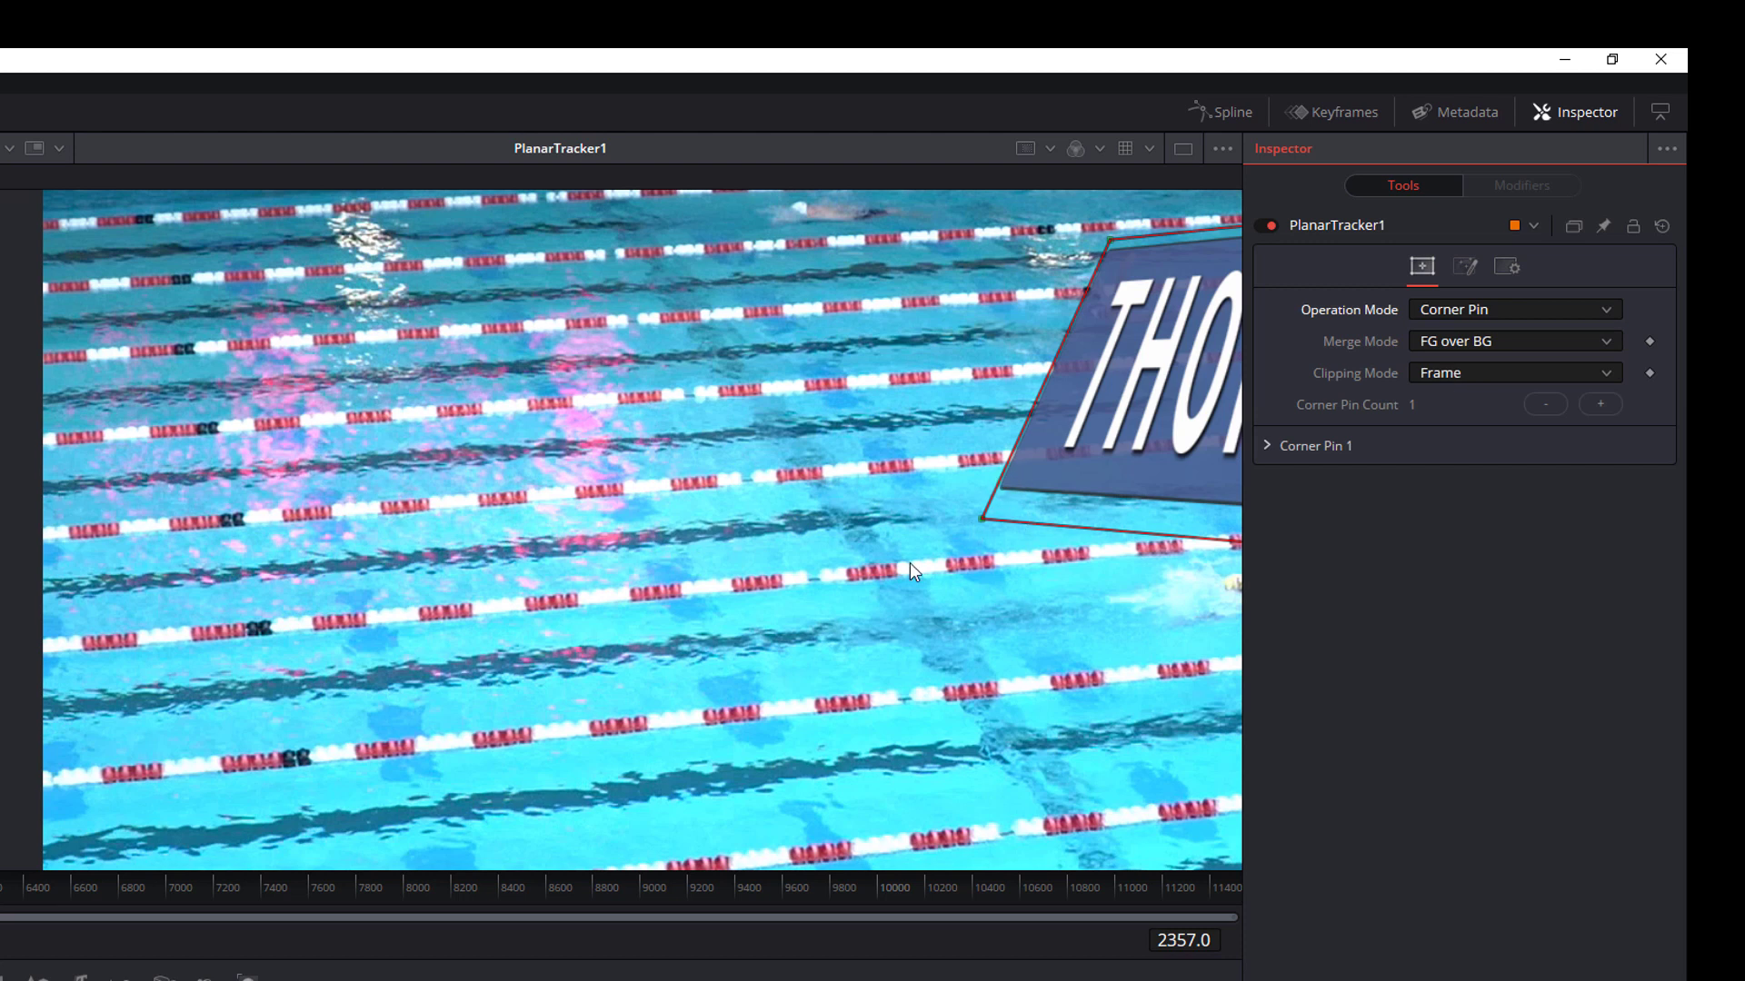
# Move all four corner-pin points of the lane-name graphic so it roughly covers a section of the swim lane with the pink reflections.
pyautogui.scroll(-5, 909, 564)
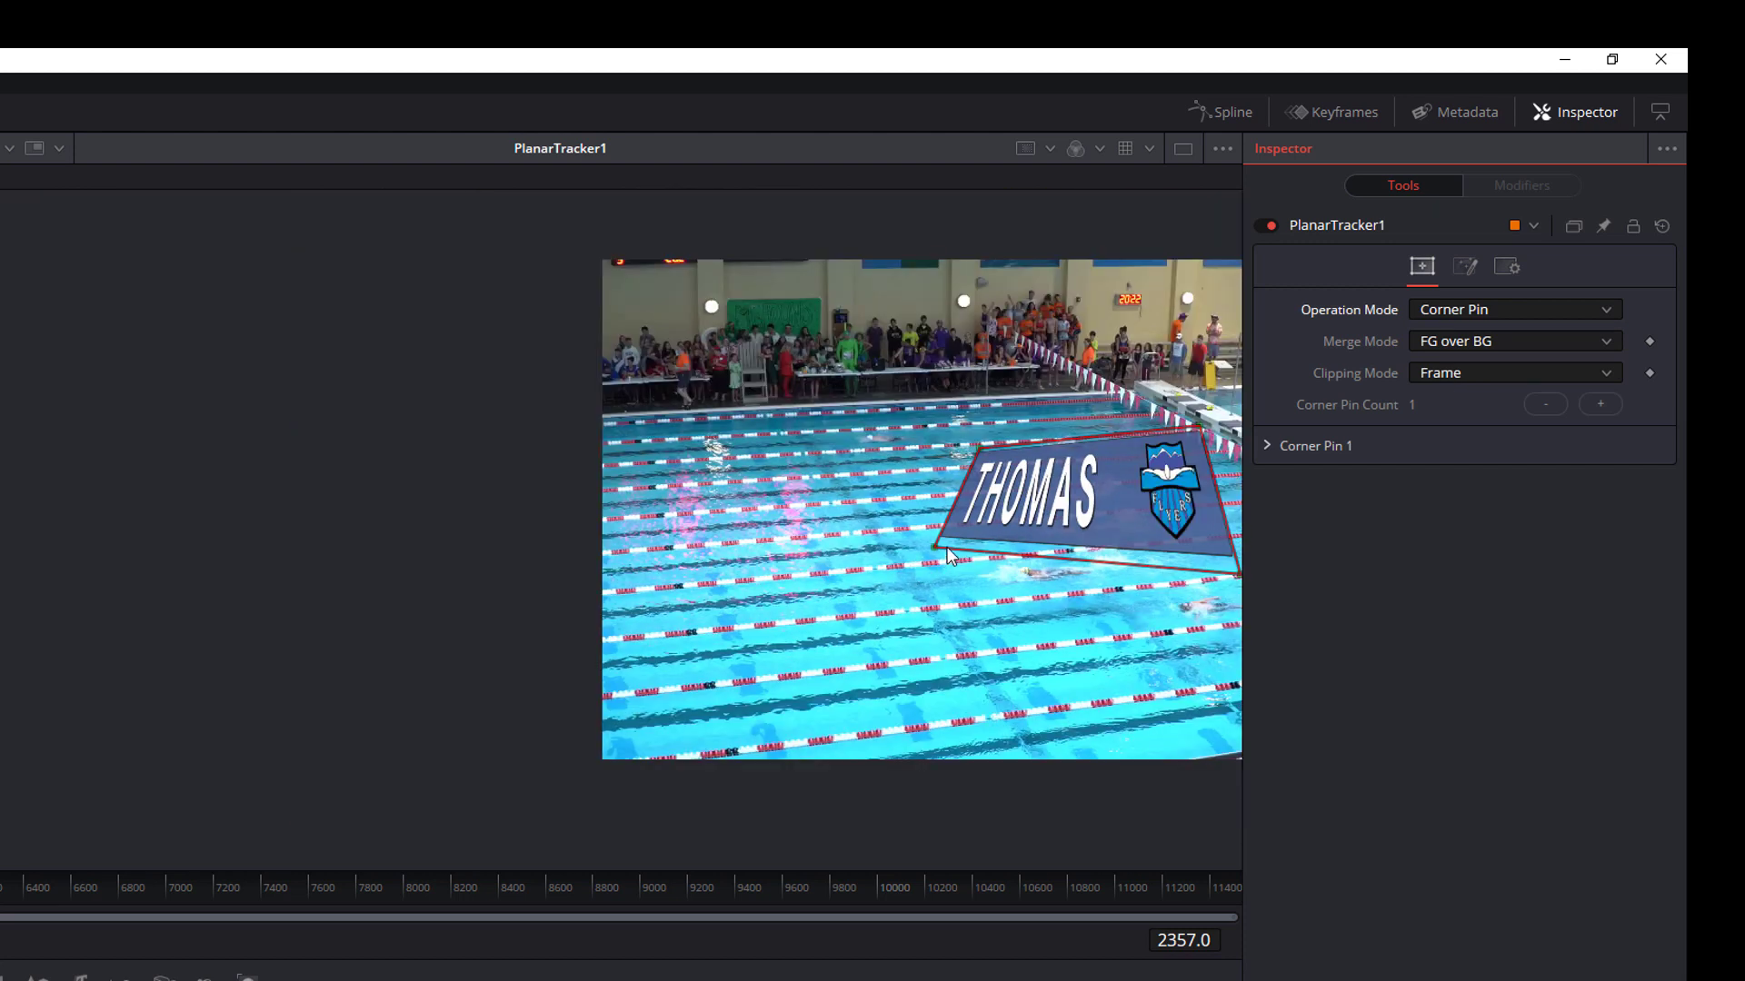
pyautogui.click(941, 546)
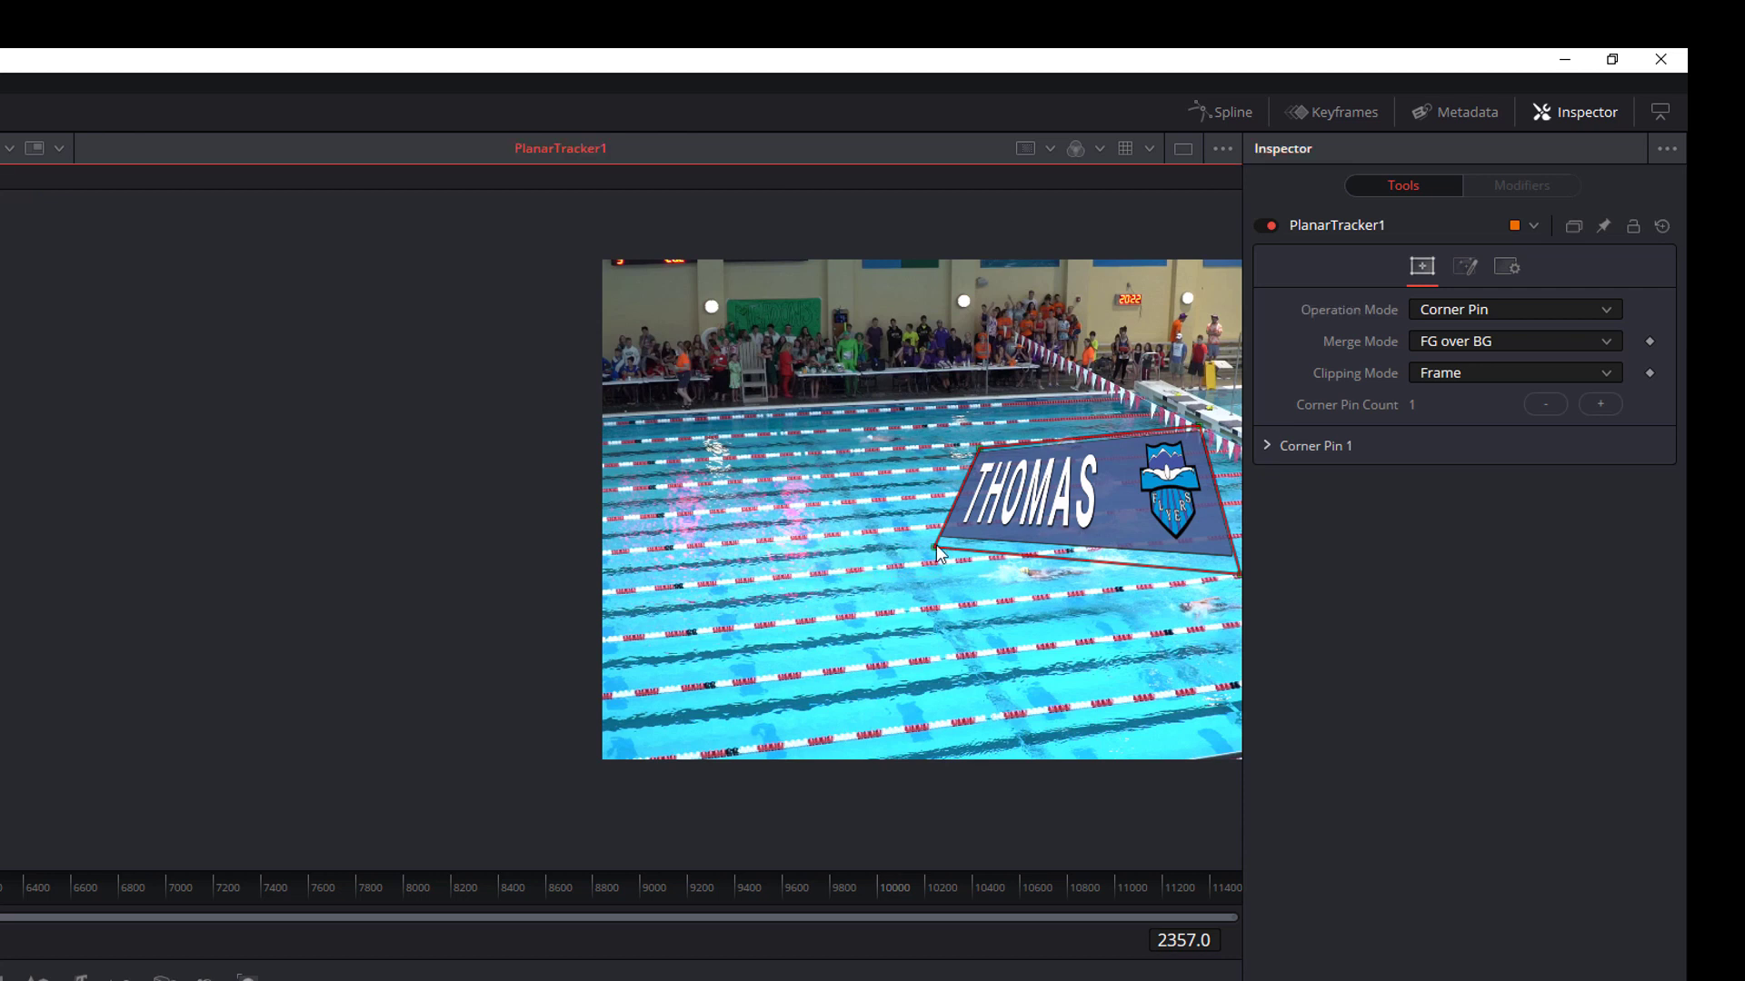
pyautogui.moveTo(938, 552); pyautogui.dragTo(681, 588)
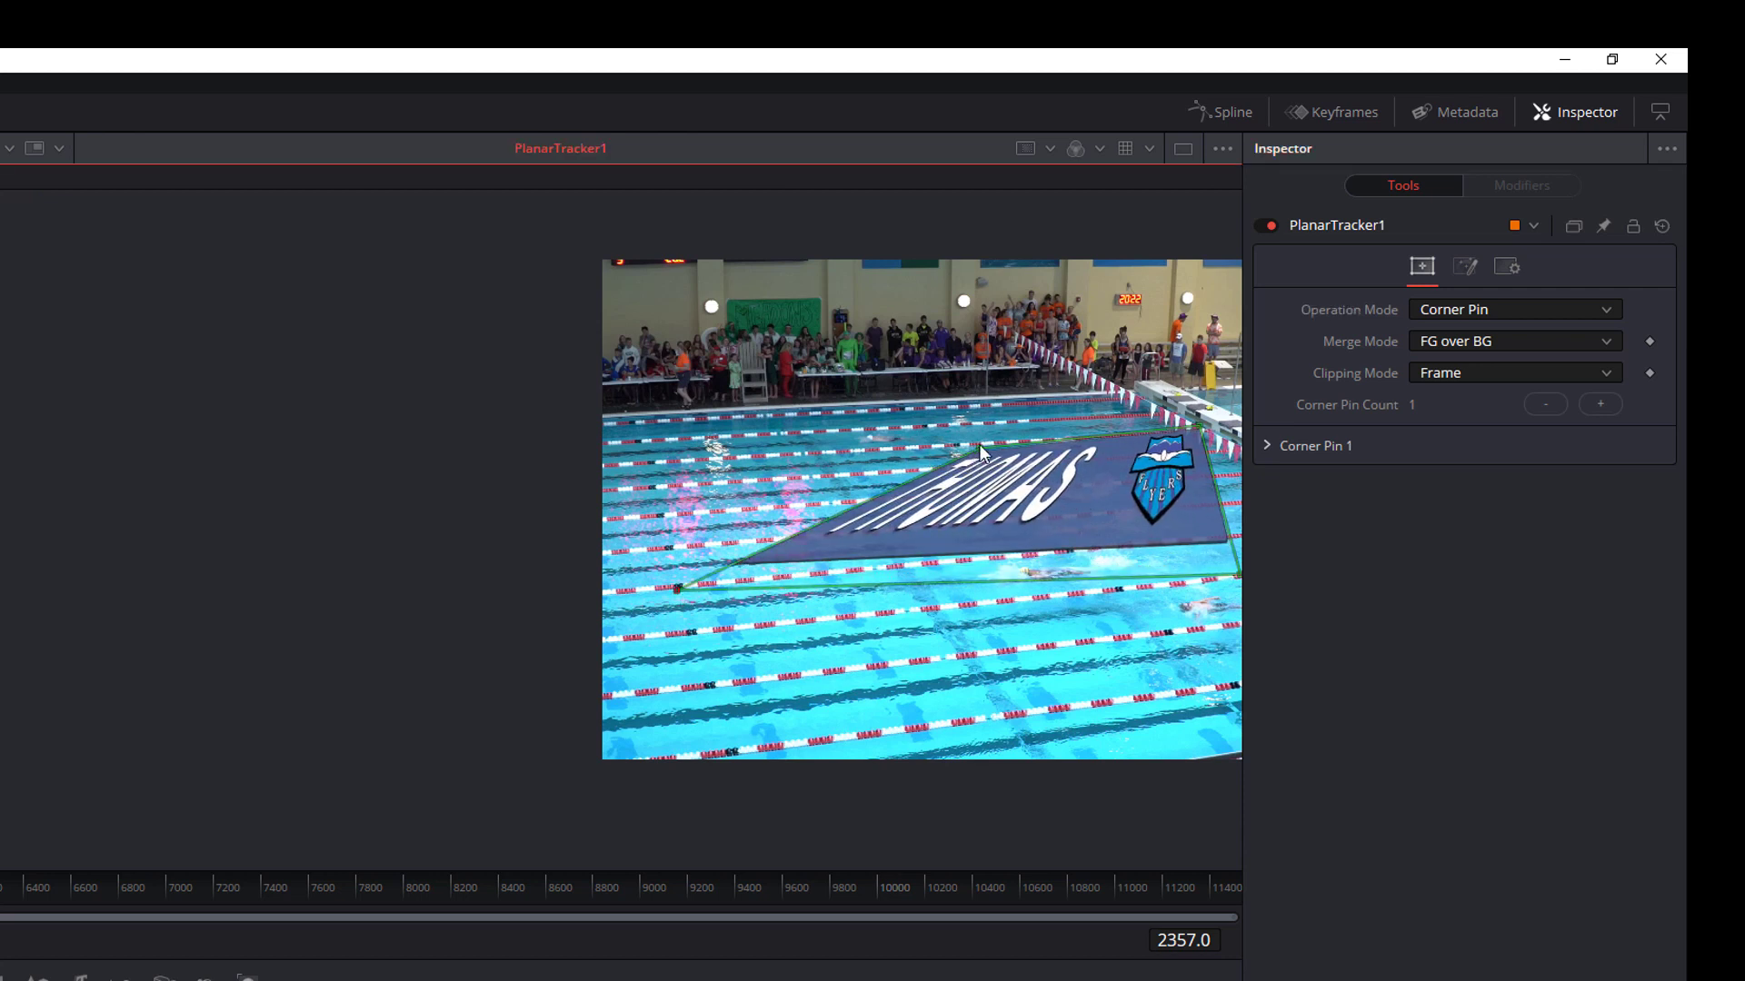
pyautogui.moveTo(980, 444); pyautogui.dragTo(657, 538)
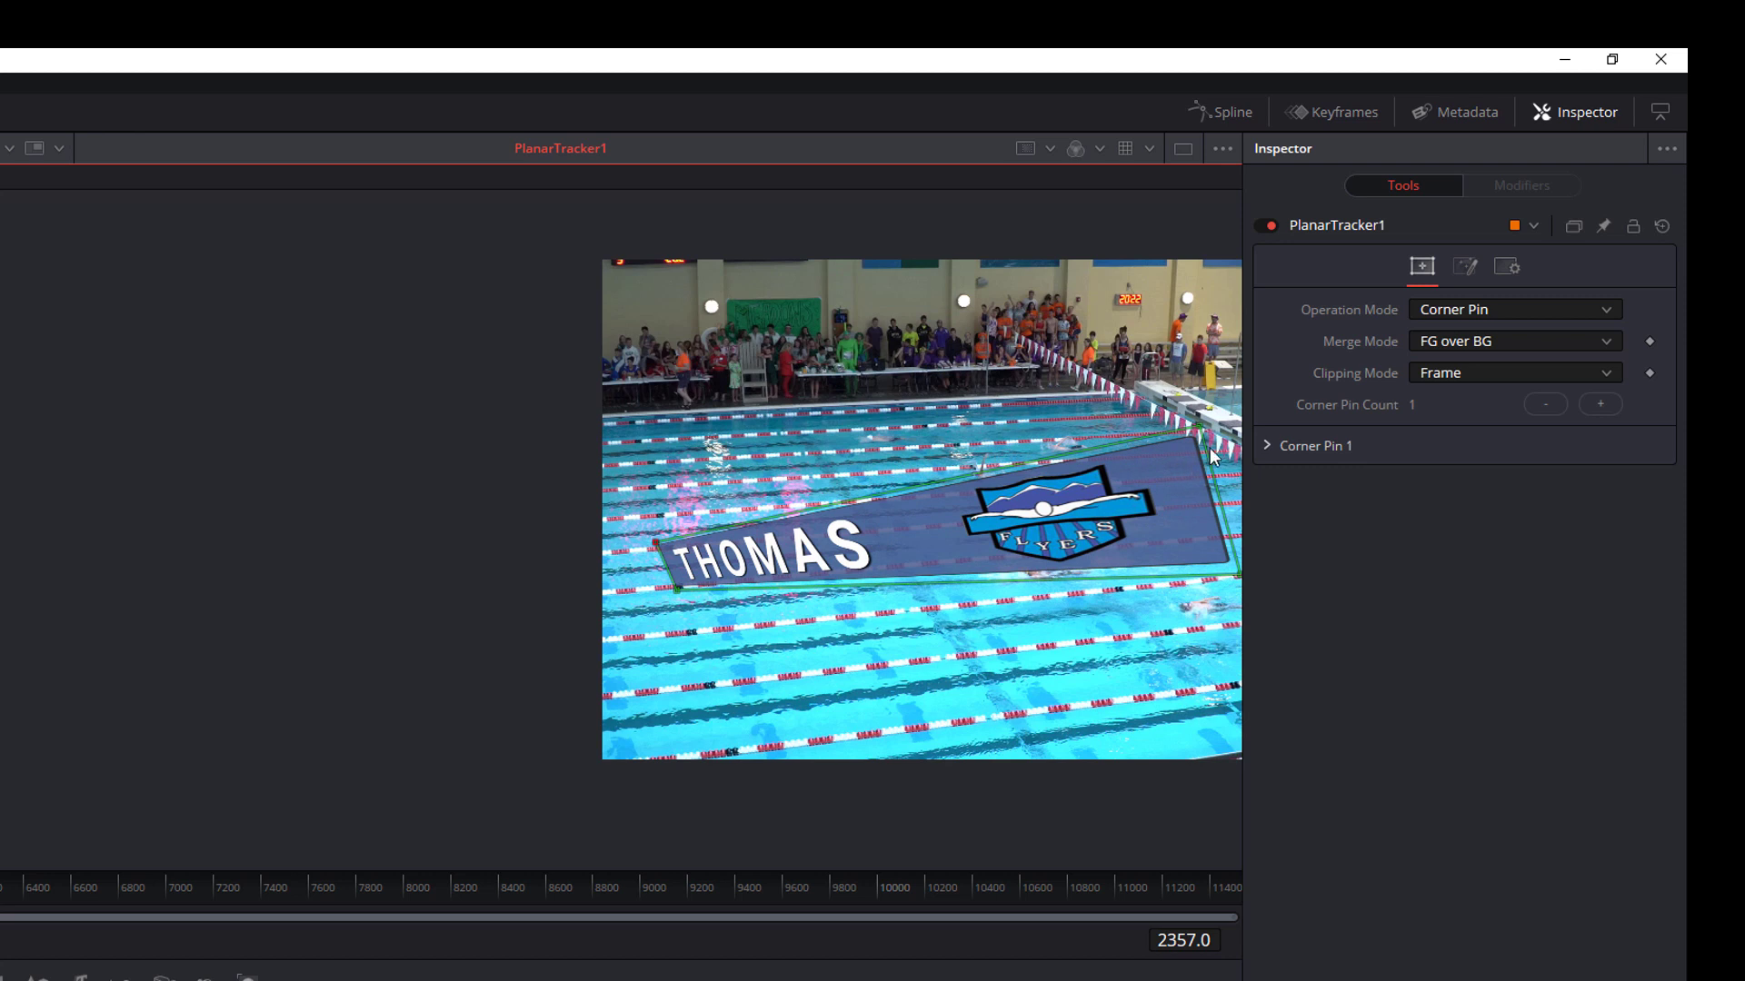
pyautogui.moveTo(1201, 433); pyautogui.dragTo(863, 541)
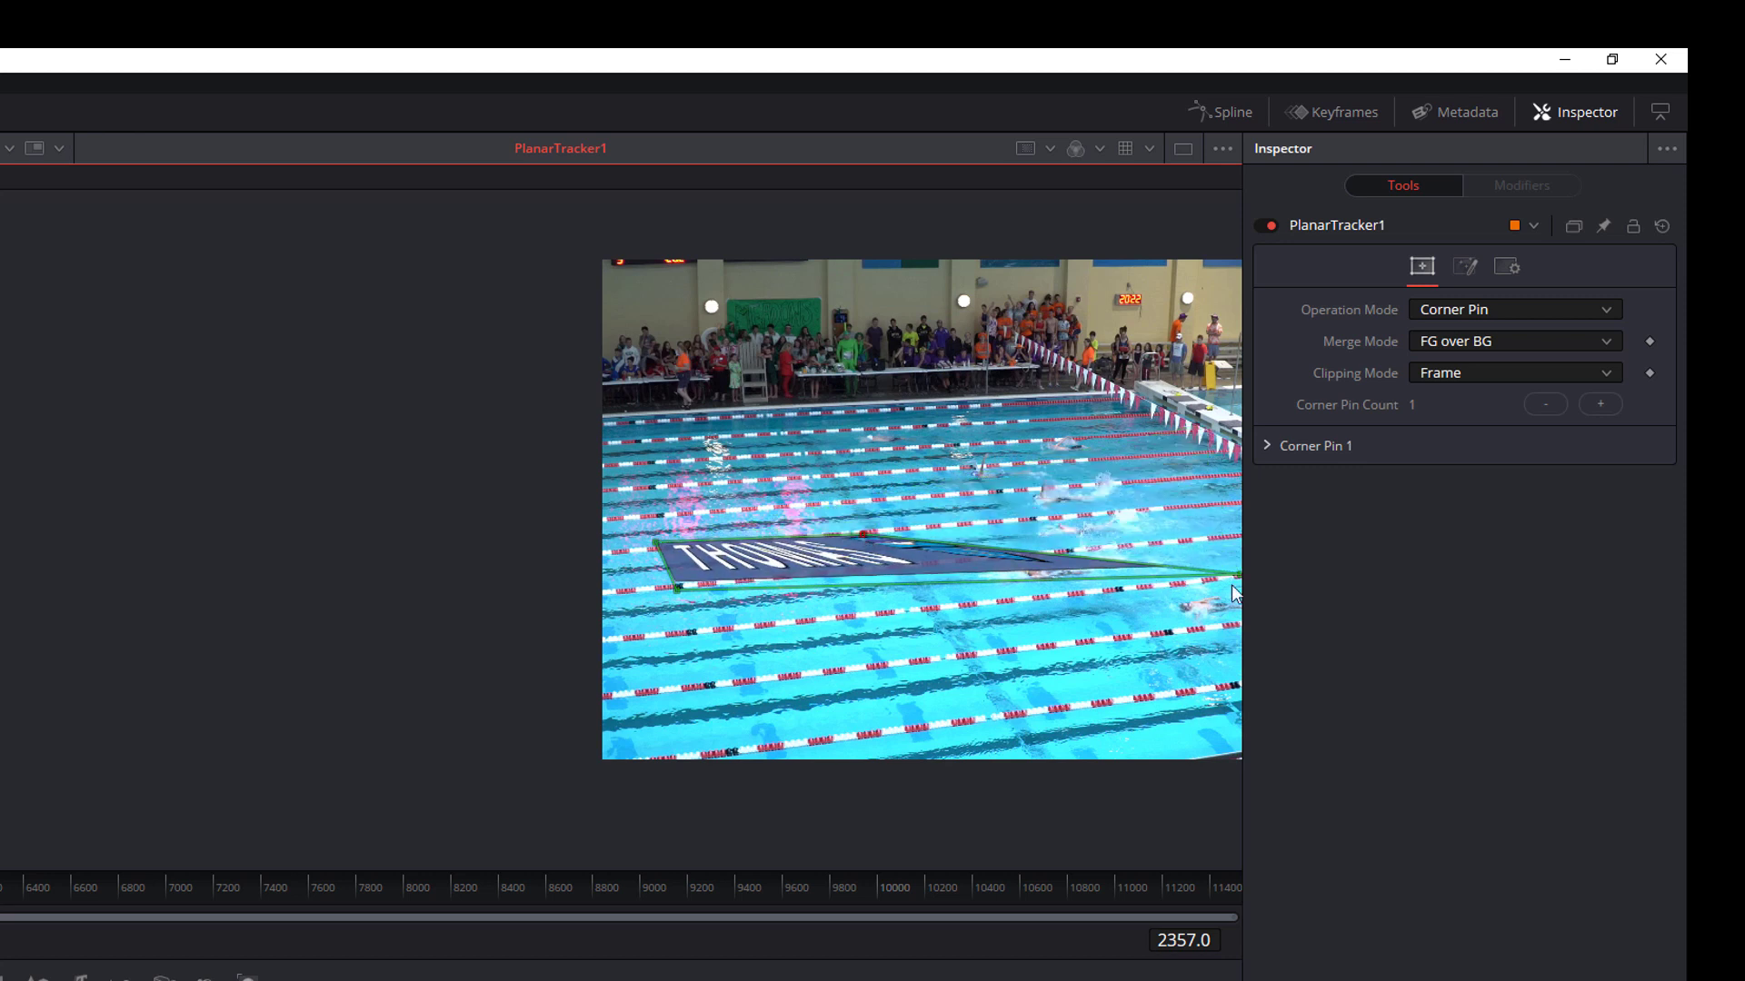
pyautogui.moveTo(1237, 574); pyautogui.dragTo(896, 569)
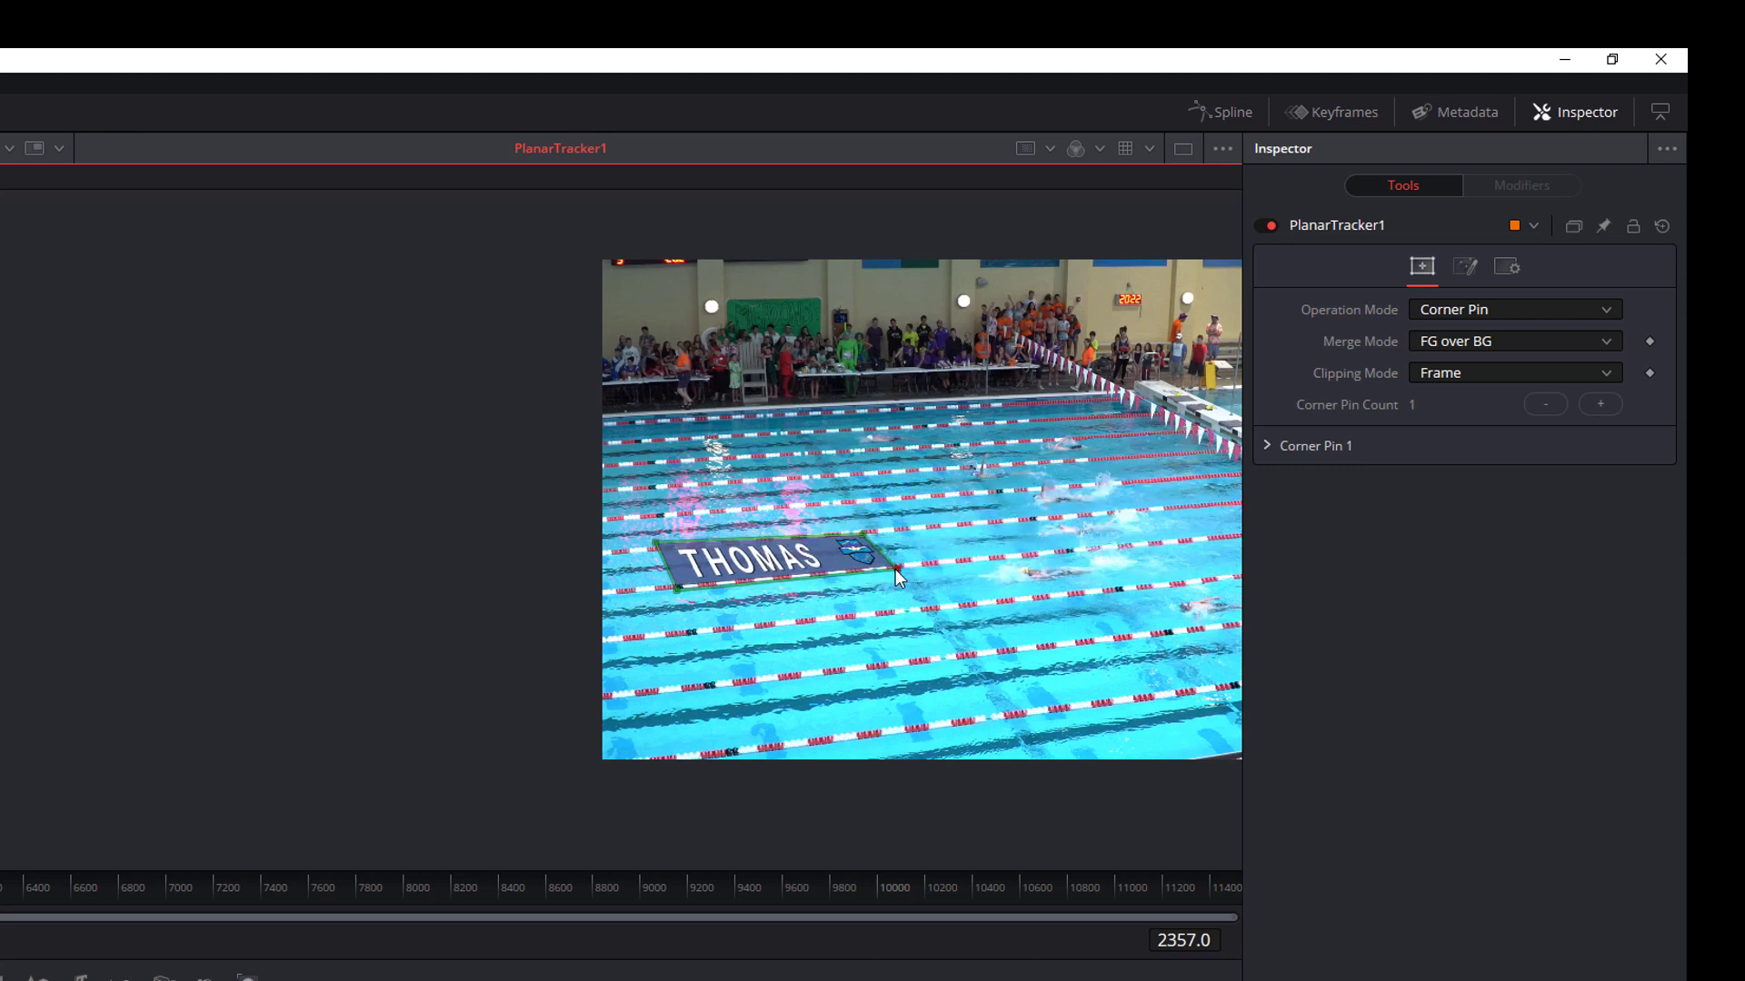
# Refine the graphic's two left corner pins so they sit on the black float markers of the lane's upper and lower lines.
pyautogui.scroll(6, 840, 575)
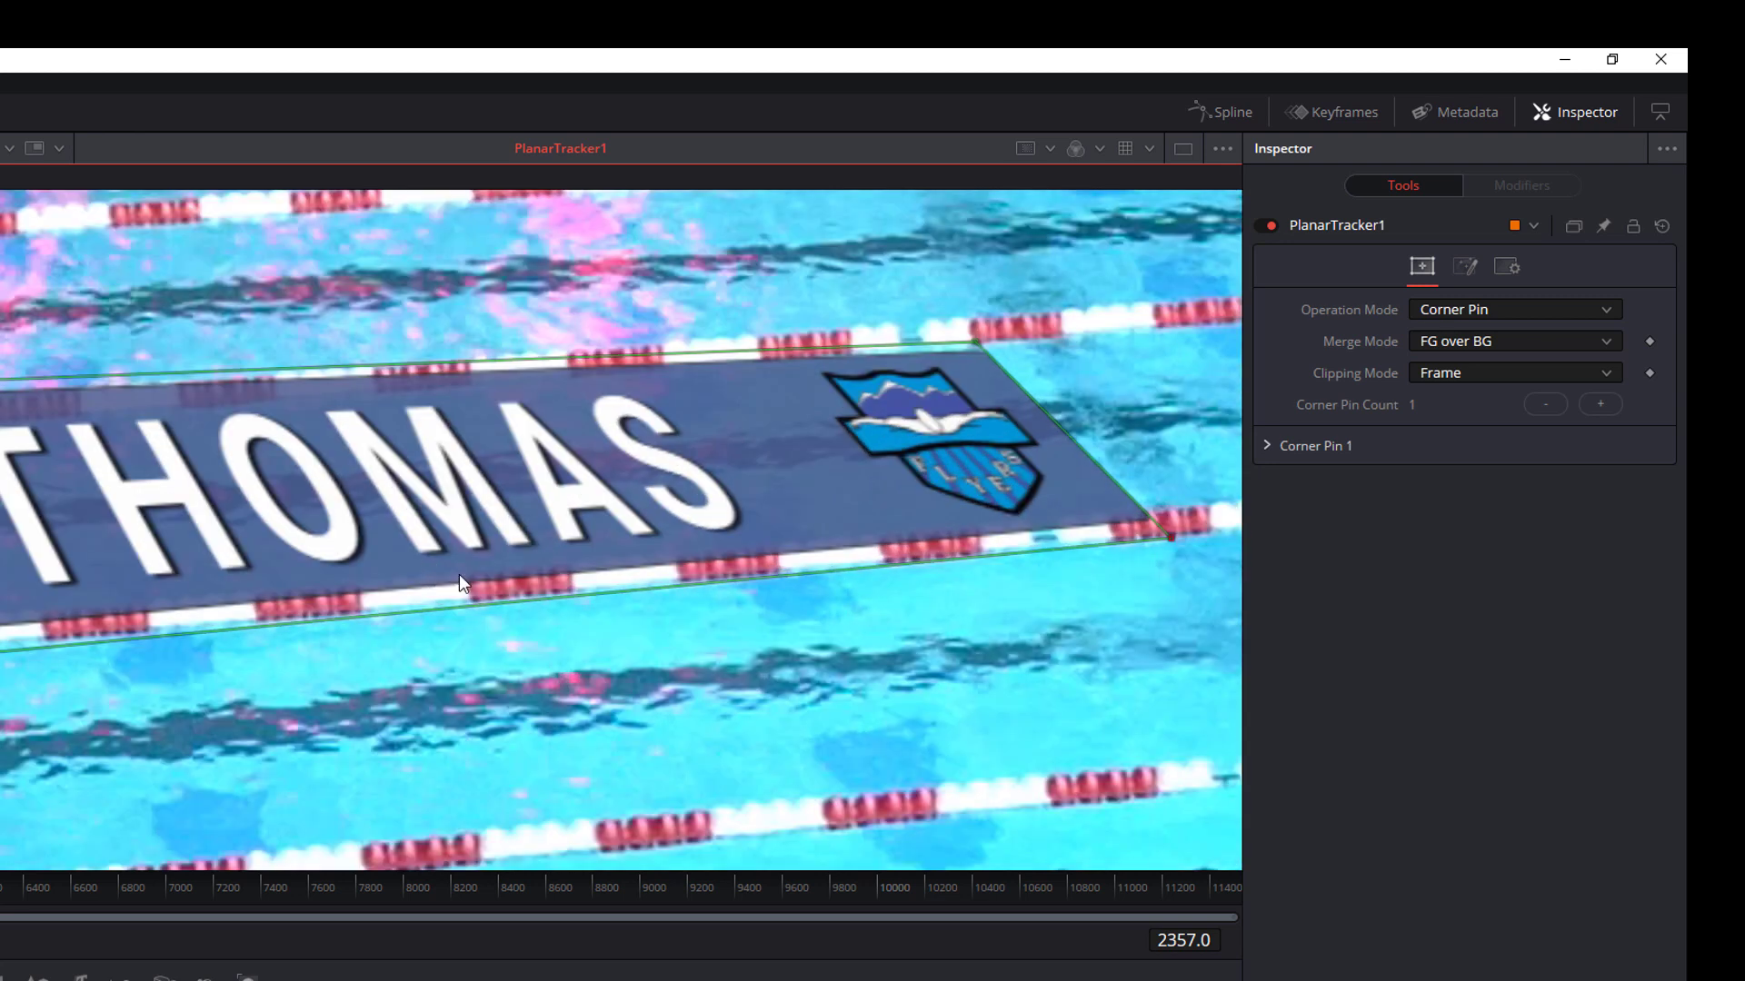
pyautogui.hscroll(-5, 460, 574)
pyautogui.moveTo(46, 422); pyautogui.dragTo(94, 462)
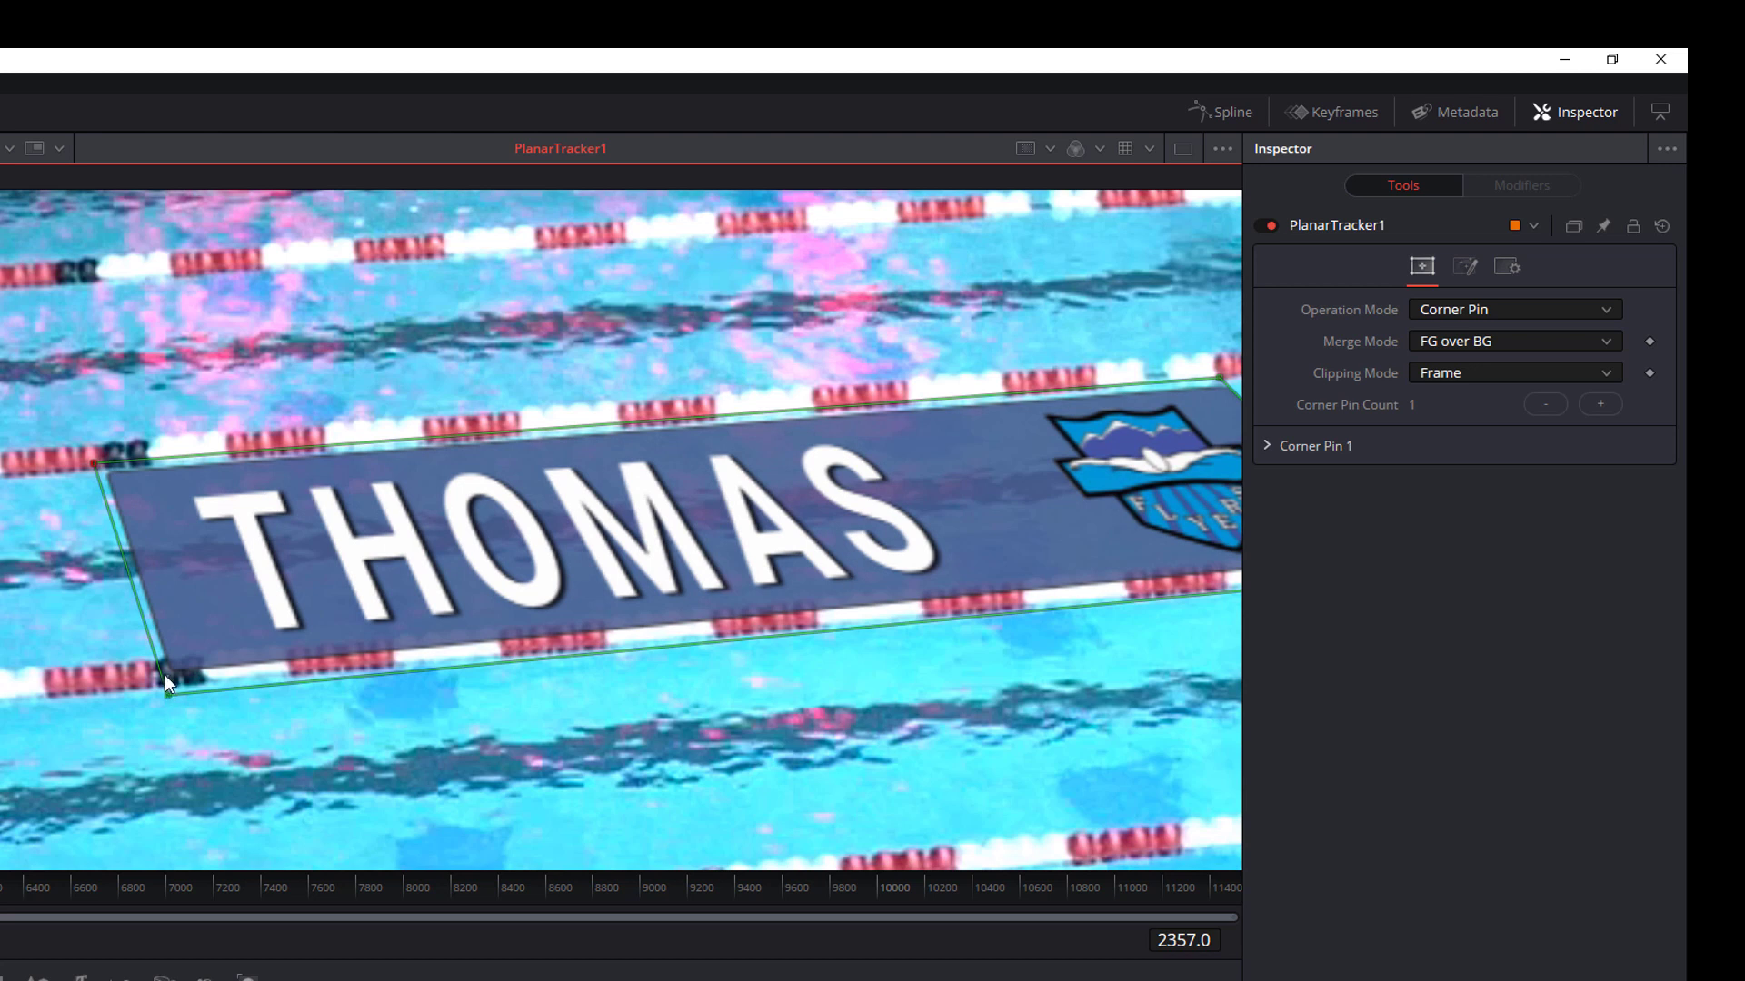
pyautogui.moveTo(170, 698); pyautogui.dragTo(154, 680)
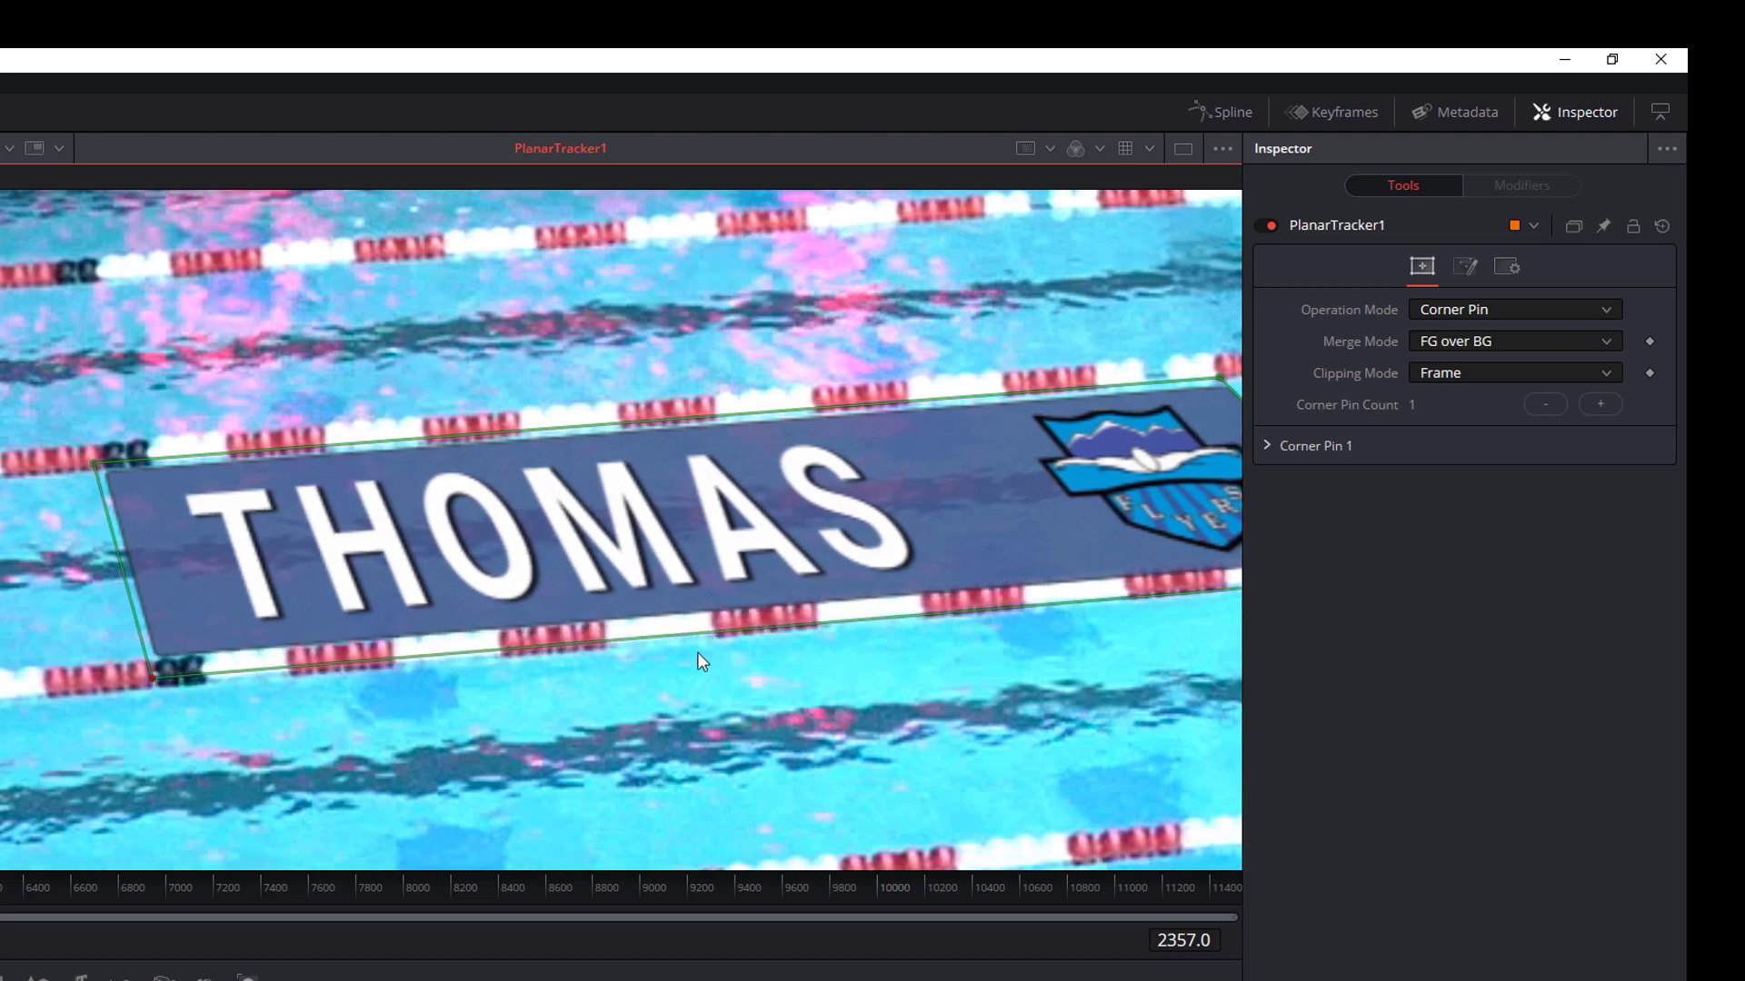
# Refine the graphic's two right corner pins so its long edges follow the lane lines and both corners meet the red float sections.
pyautogui.moveTo(799, 668); pyautogui.dragTo(206, 670)
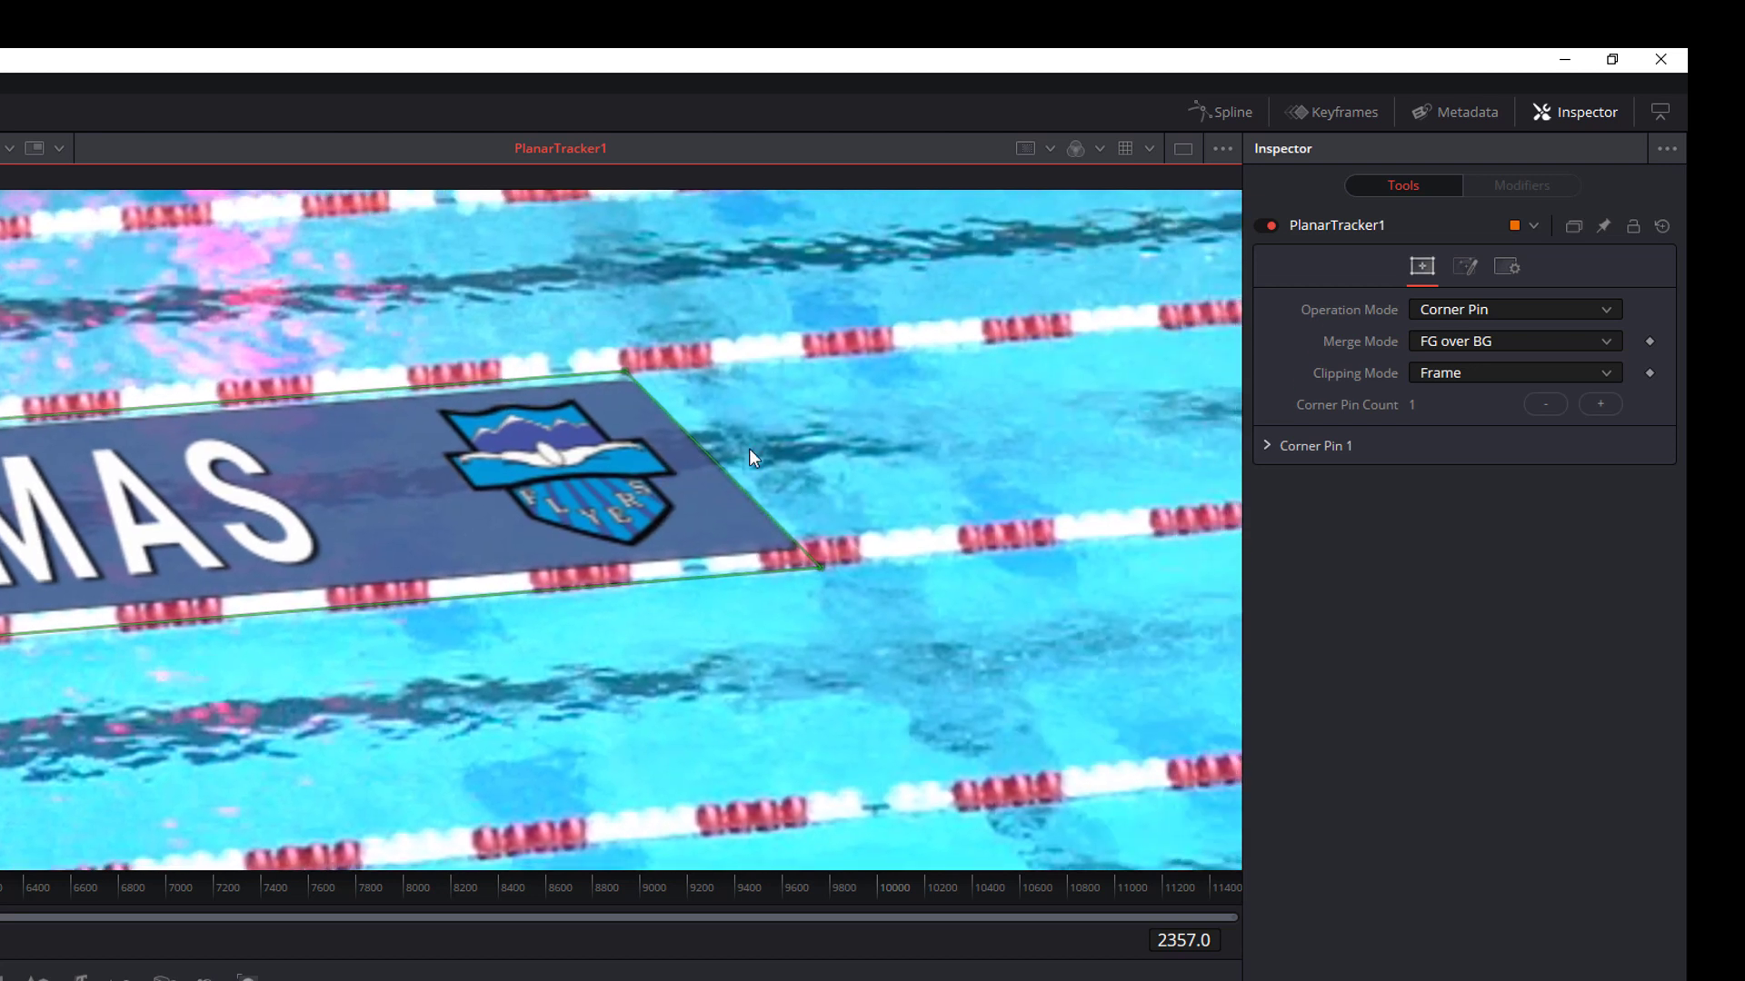
pyautogui.moveTo(626, 369); pyautogui.dragTo(635, 364)
pyautogui.moveTo(673, 370); pyautogui.dragTo(620, 366)
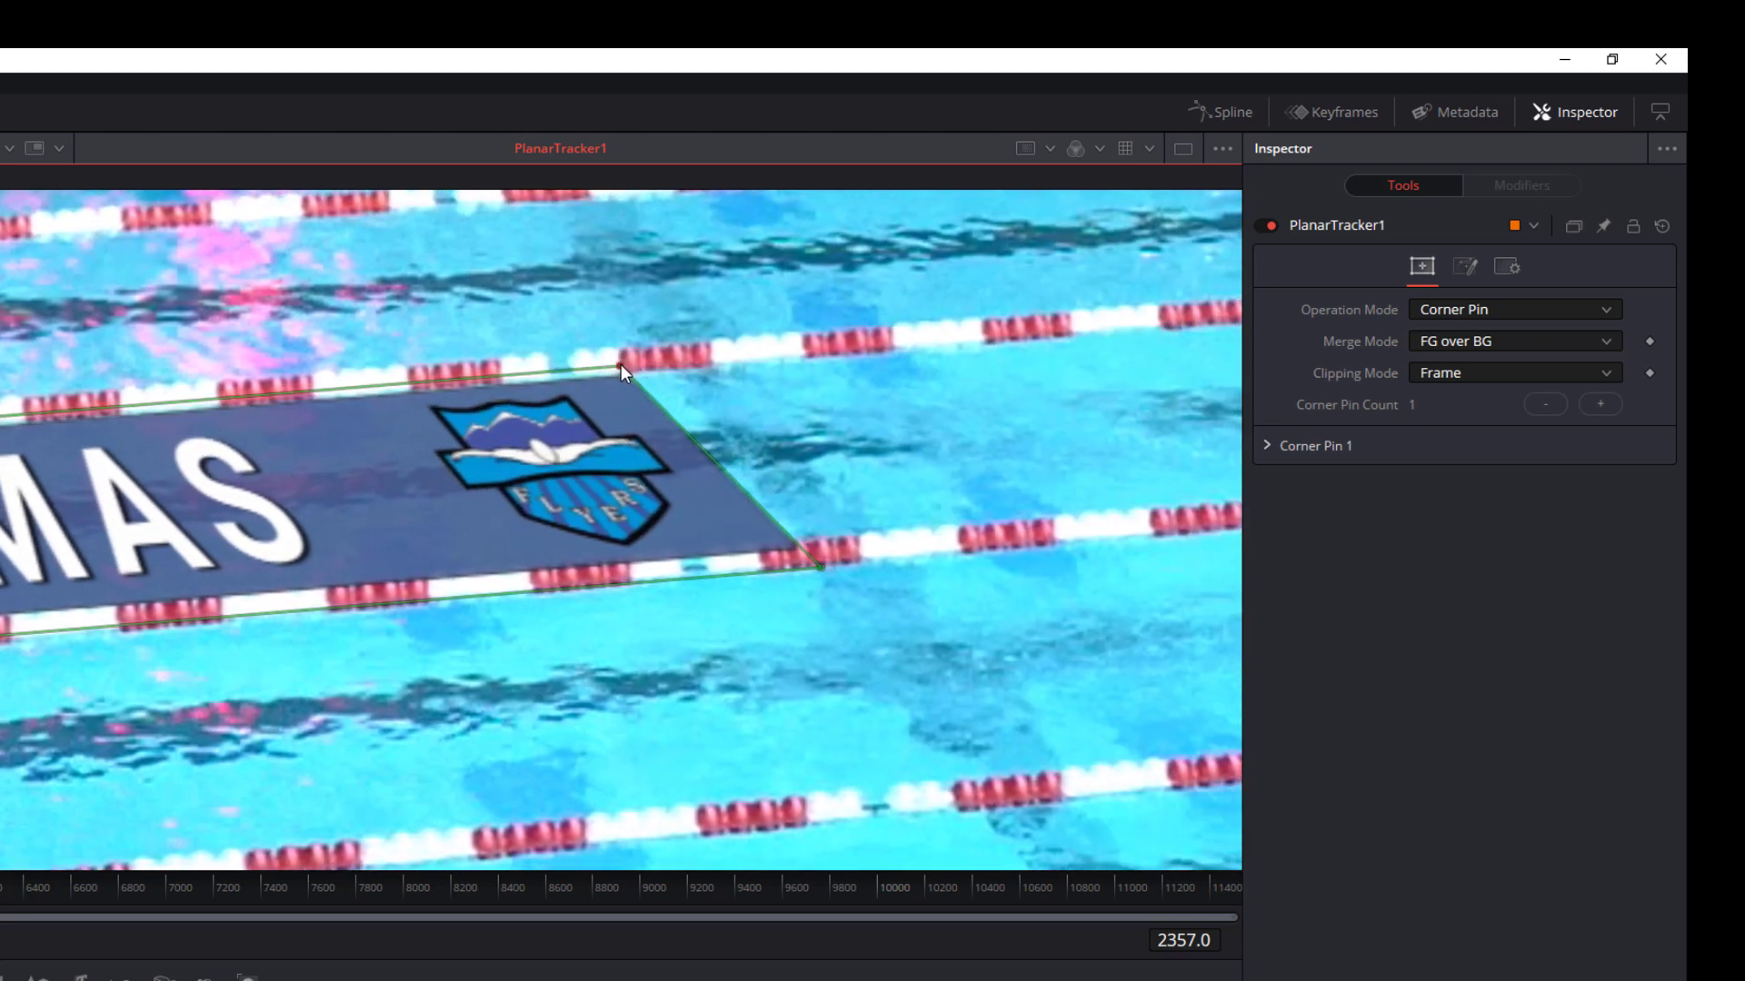
pyautogui.moveTo(822, 568); pyautogui.dragTo(778, 559)
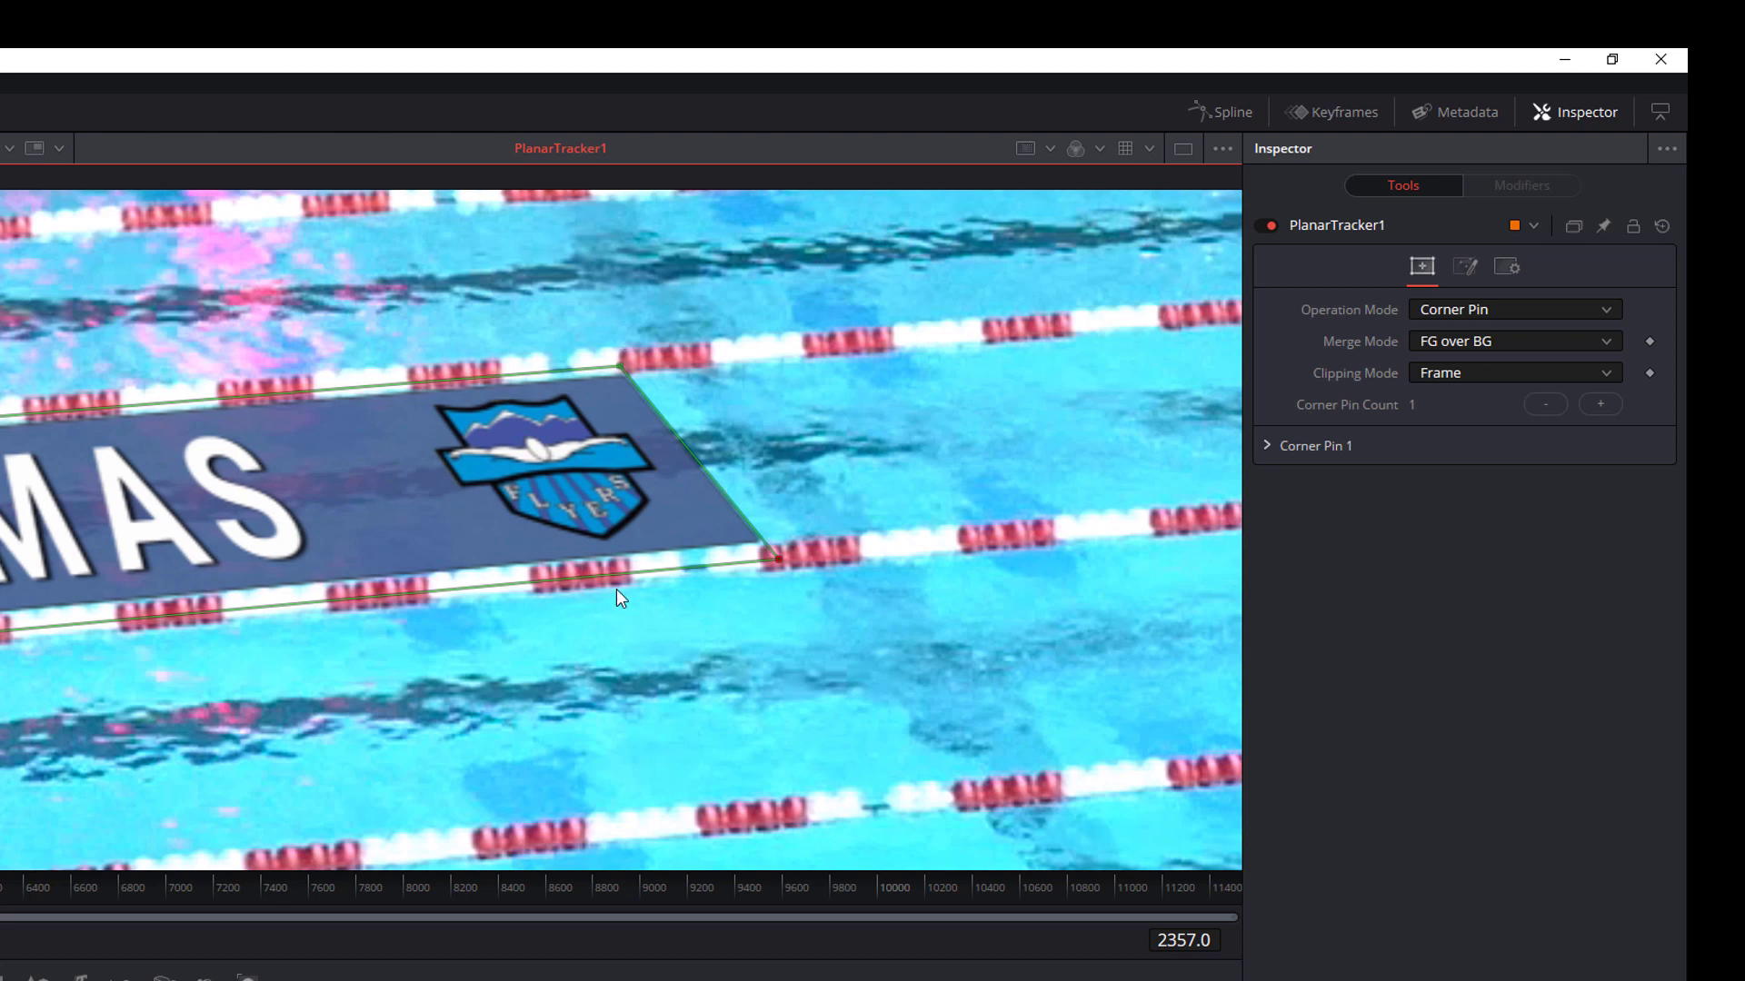
pyautogui.scroll(-4, 616, 592)
pyautogui.scroll(4, 615, 598)
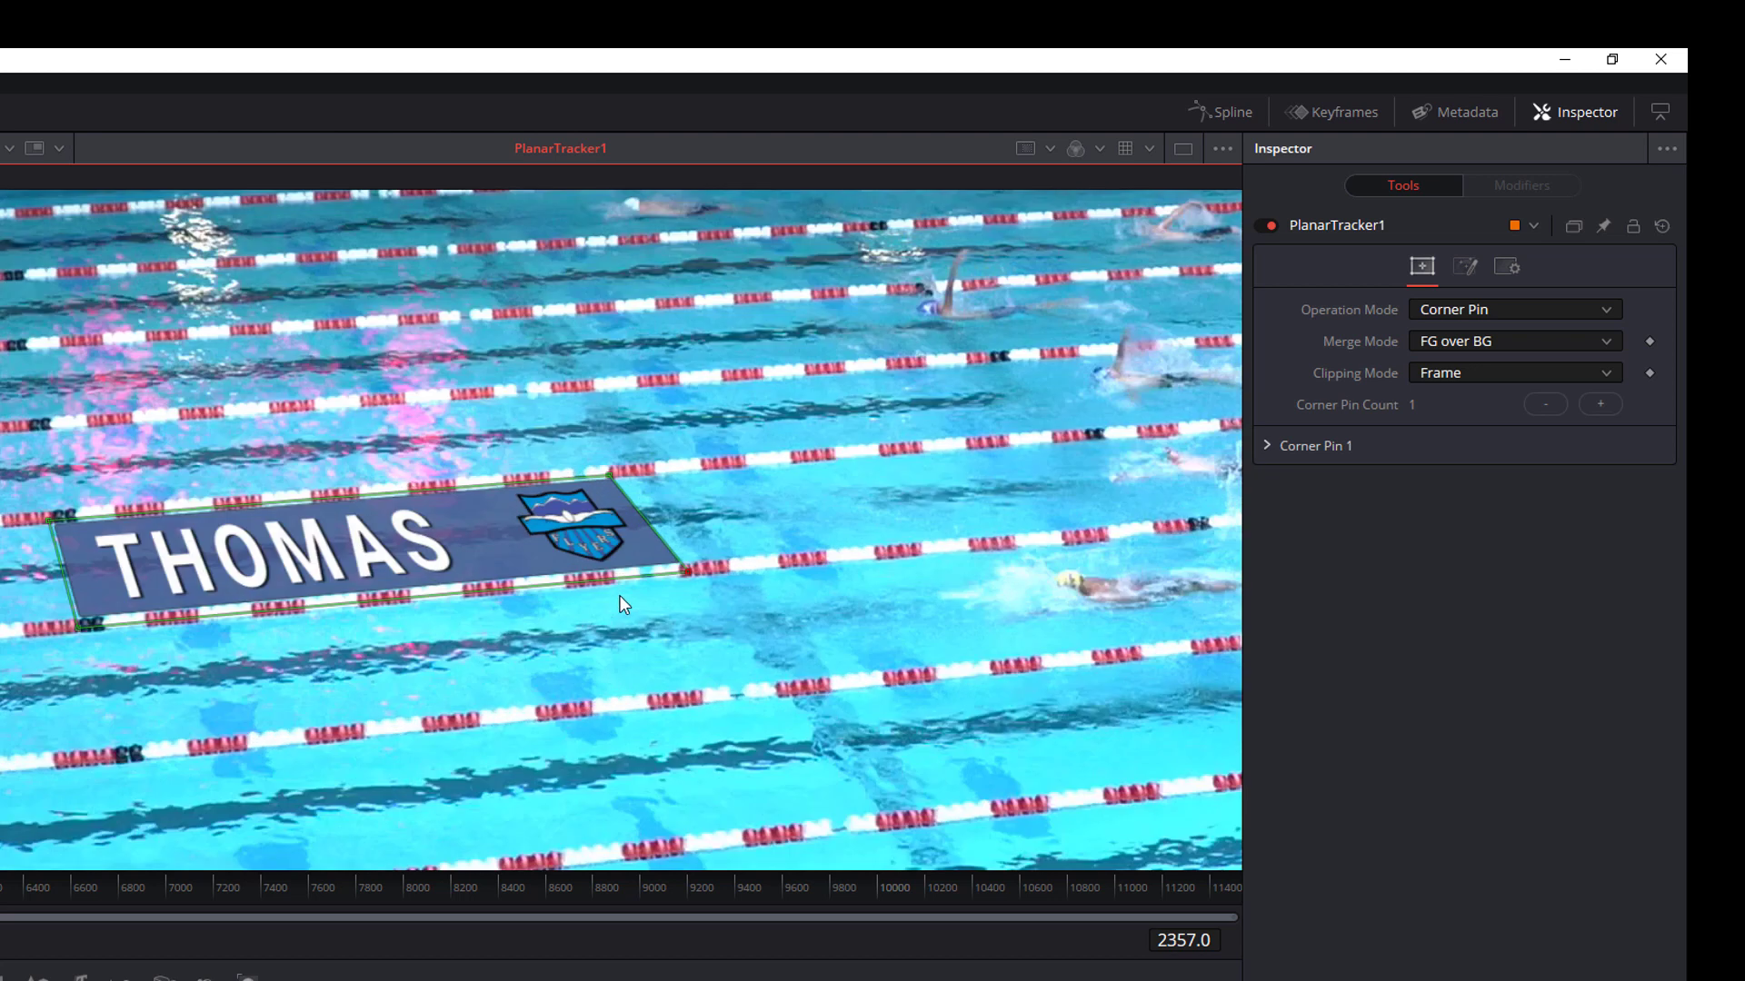
pyautogui.scroll(-1, 499, 624)
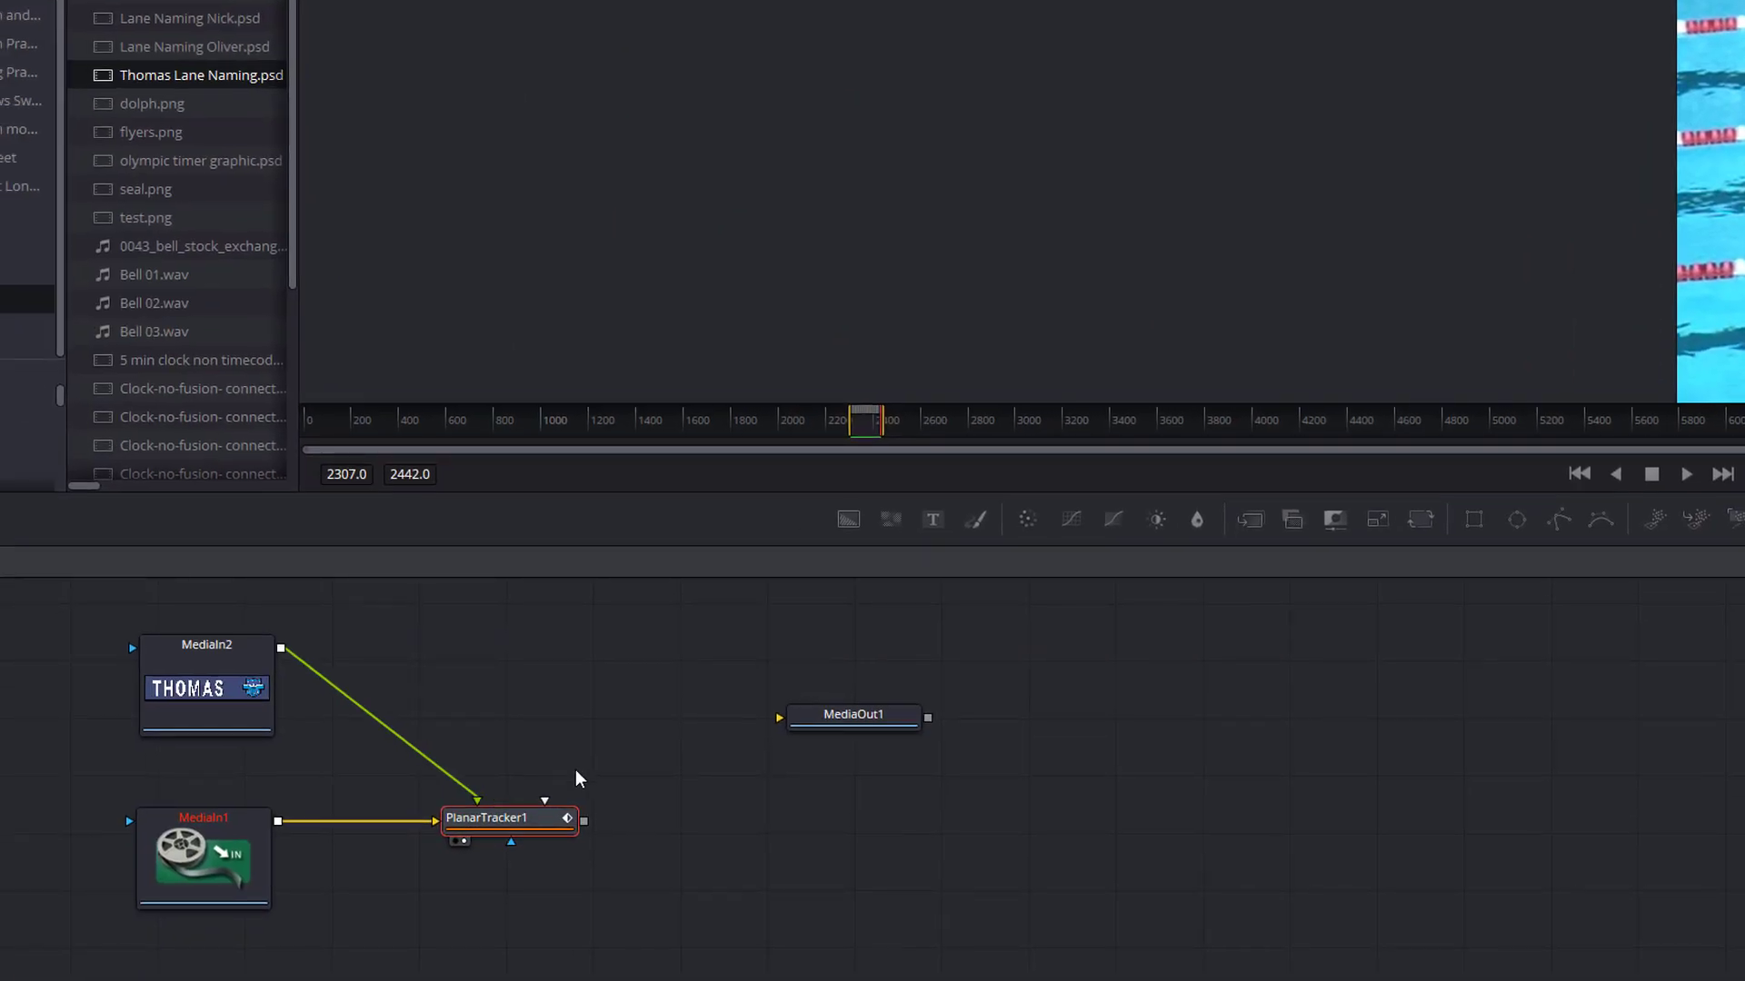
# Connect the PlanarTracker1 output to MediaOut1.
pyautogui.moveTo(586, 821); pyautogui.dragTo(782, 718)
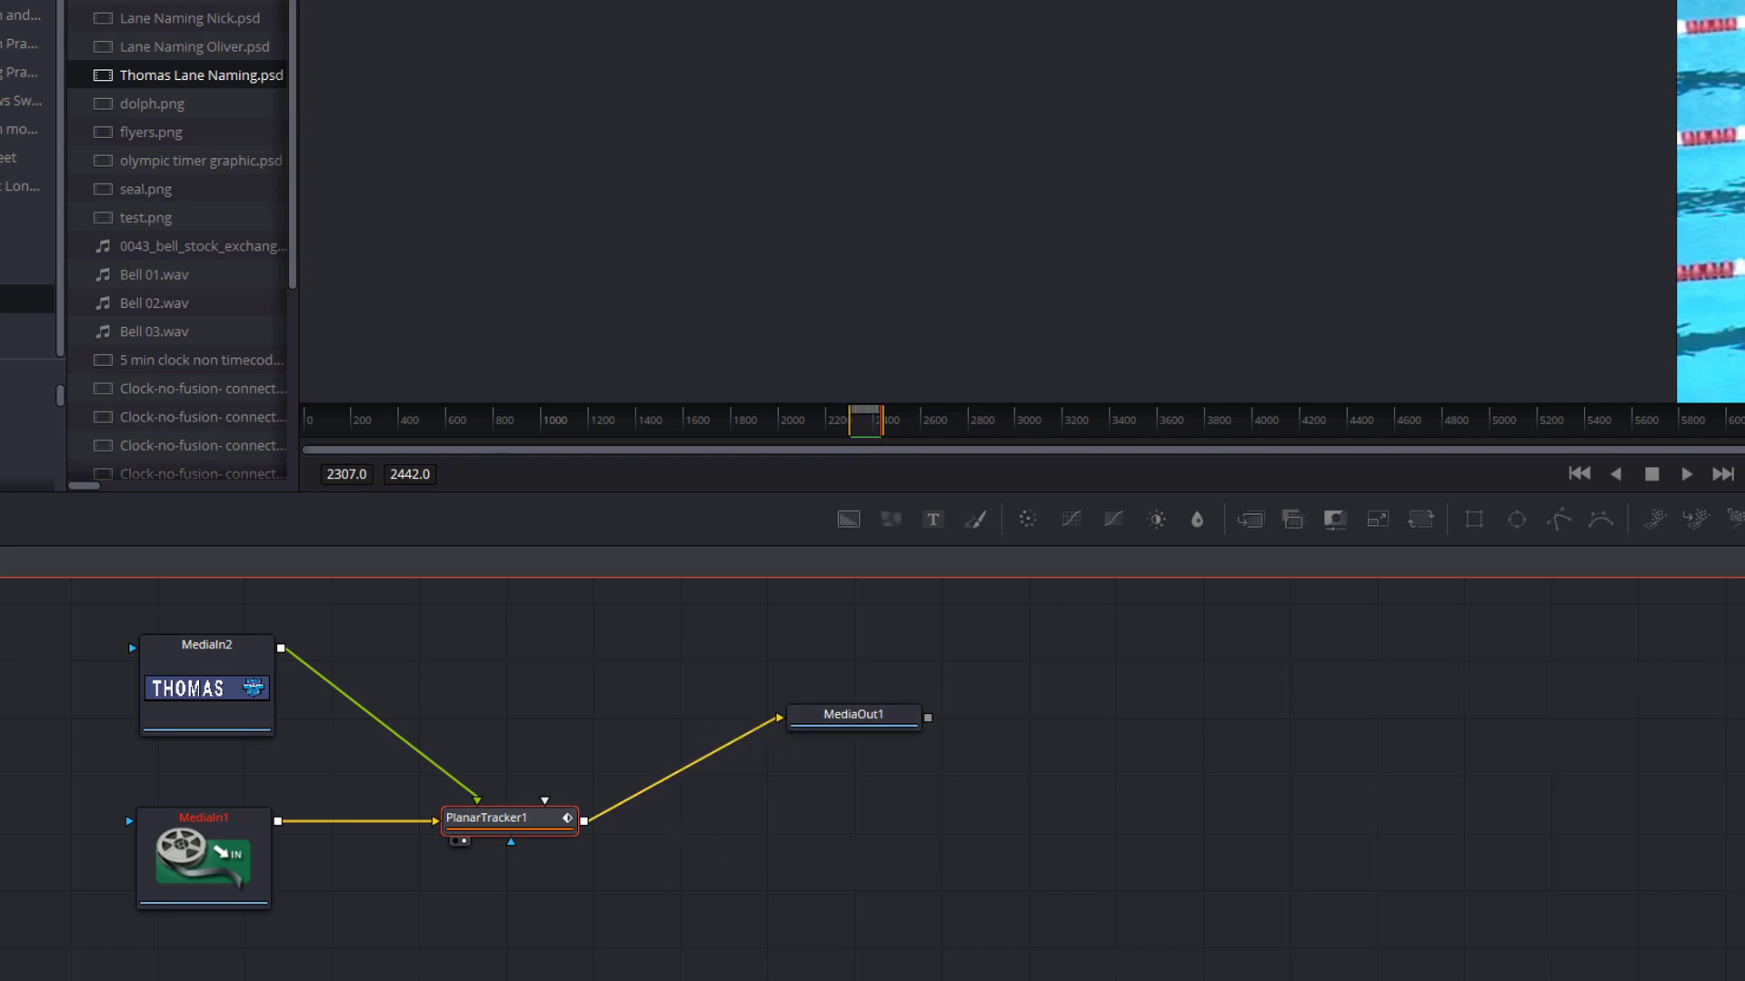
pyautogui.hotkey('alt', 'Tab')
pyautogui.moveTo(840, 729); pyautogui.dragTo(773, 813)
pyautogui.click(774, 813)
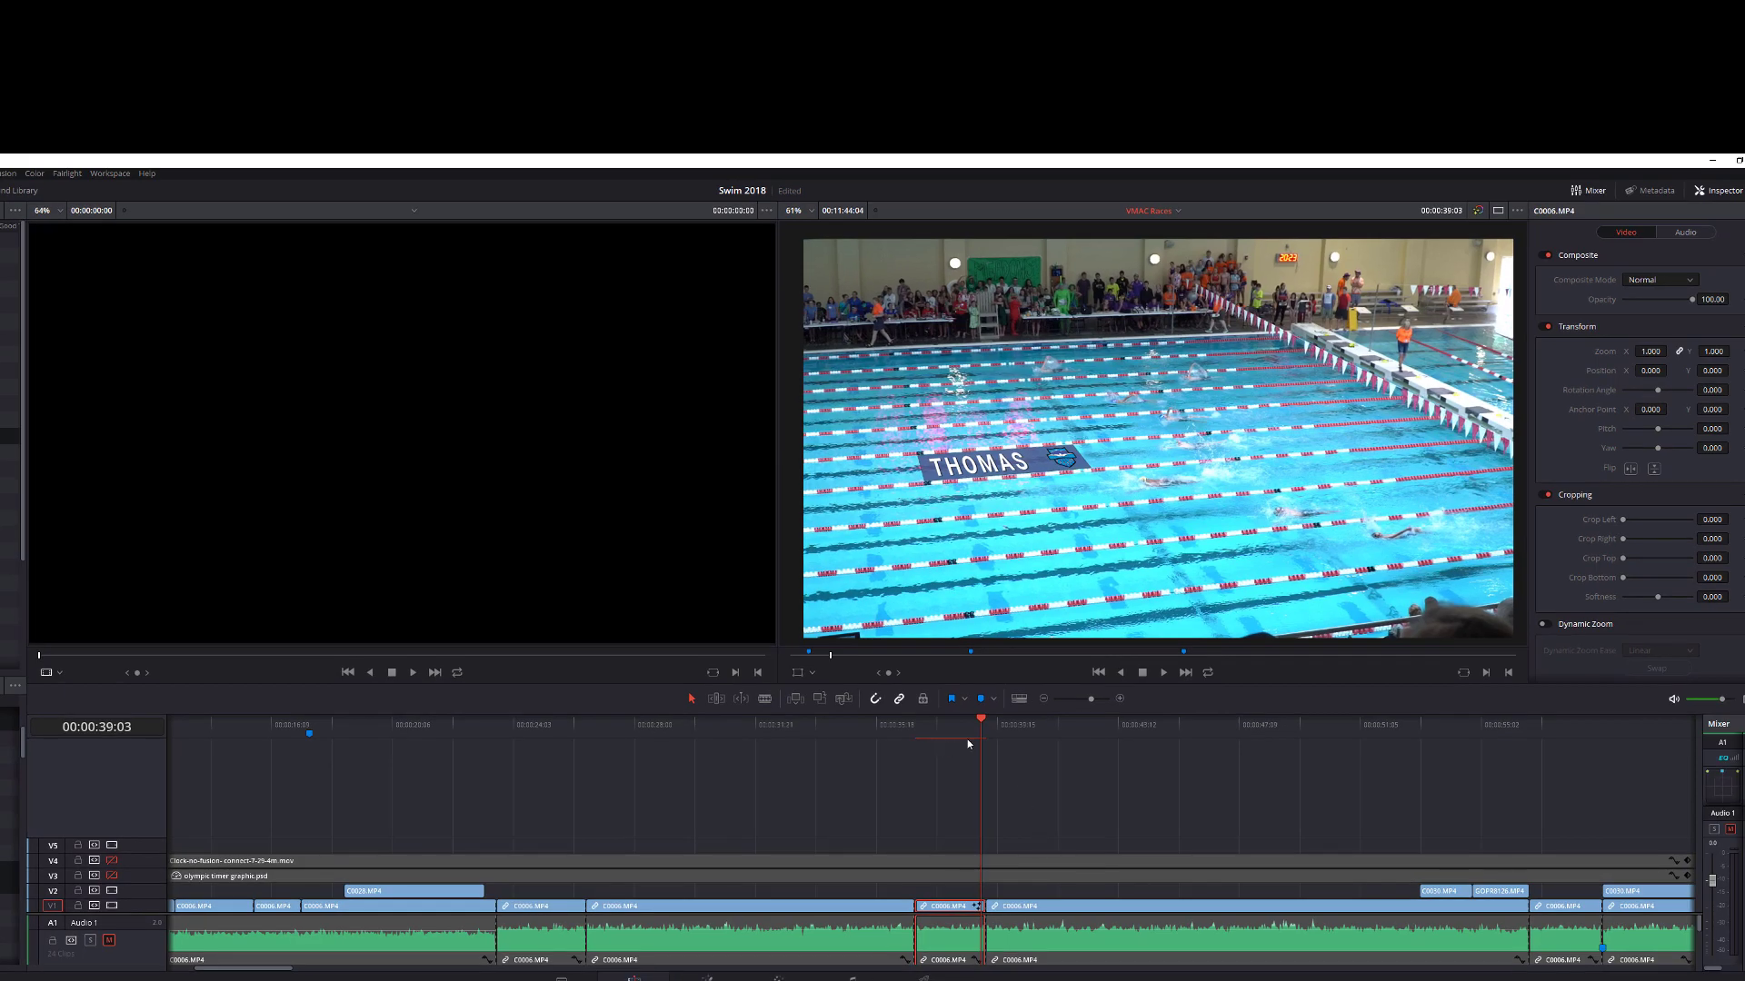
# Play the clip repeatedly in the edit timeline from about 00:00:35 to check how the graphic follows the swim lane.
pyautogui.click(879, 731)
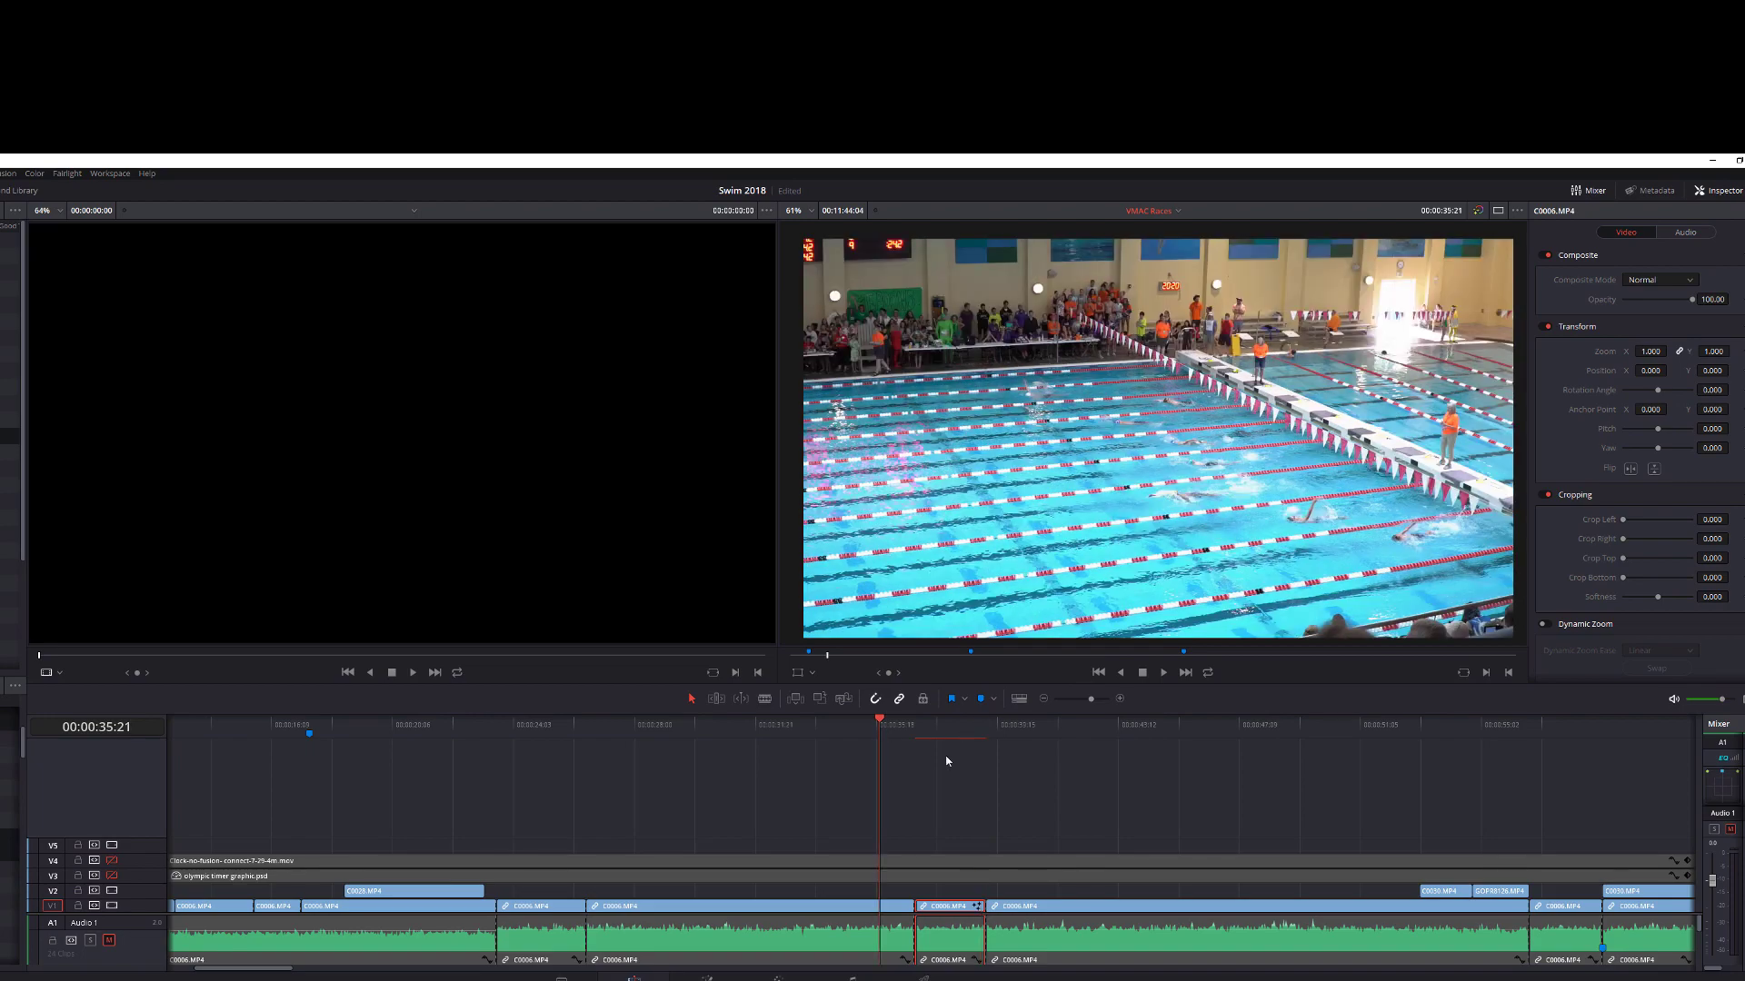
pyautogui.press('space')
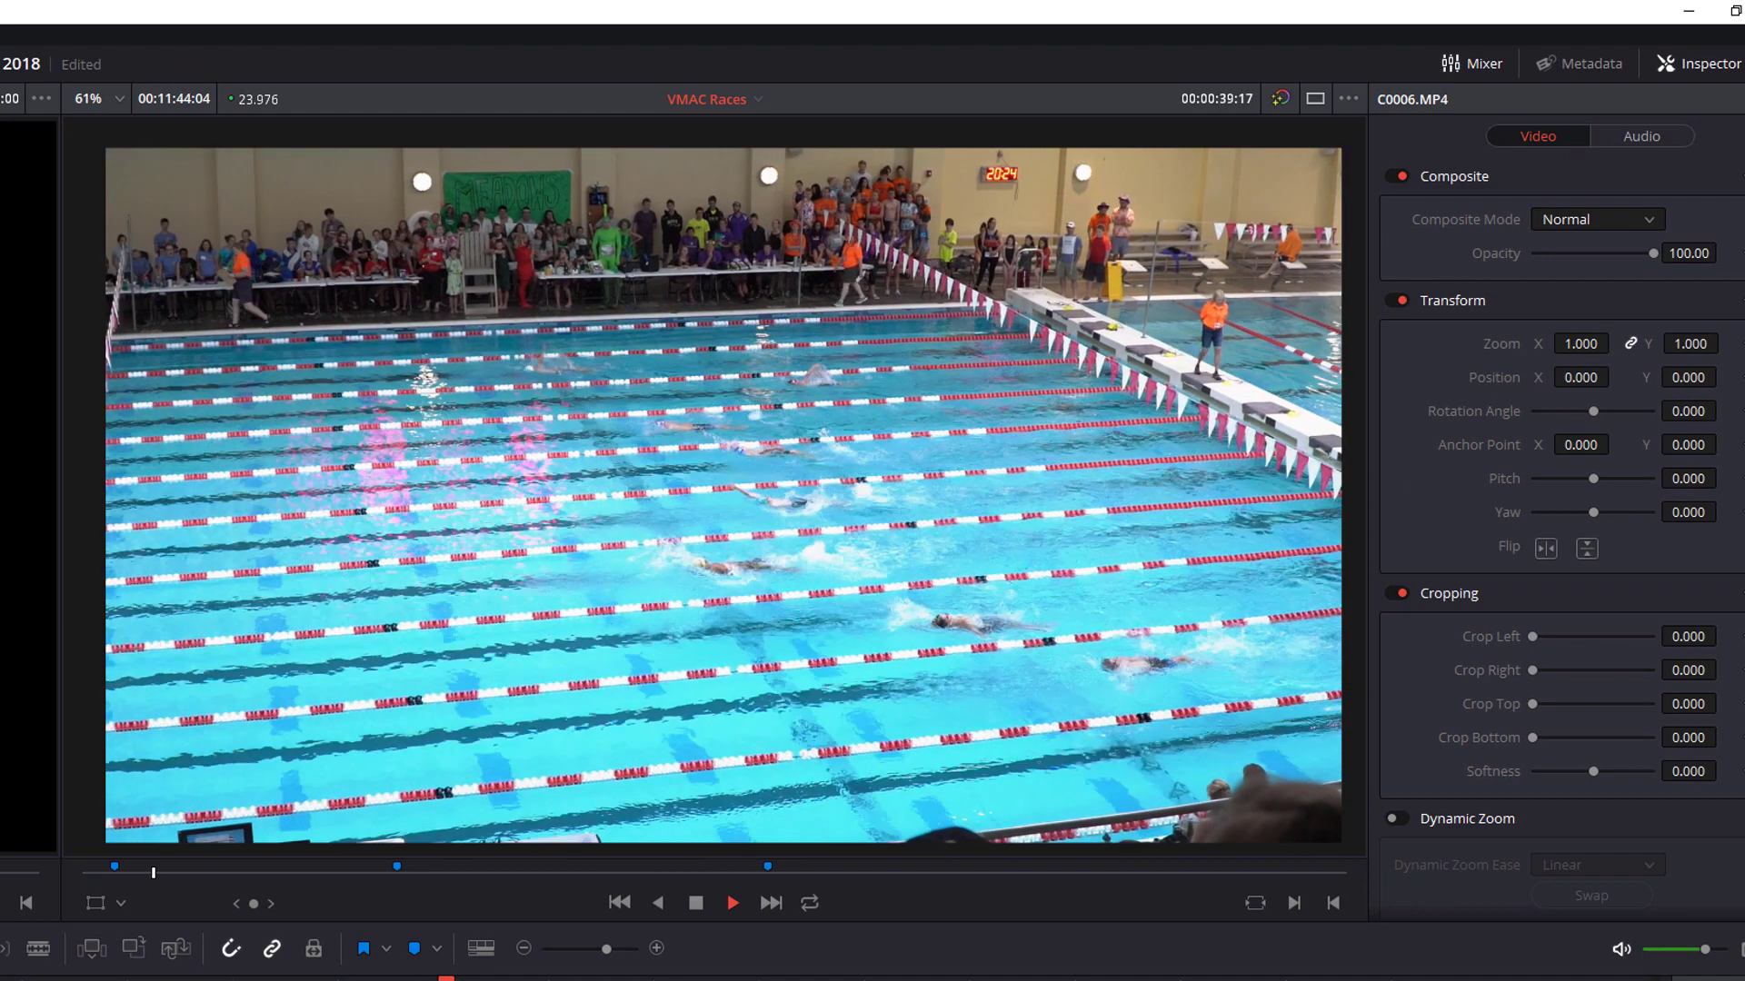
pyautogui.press('space')
pyautogui.press('space')
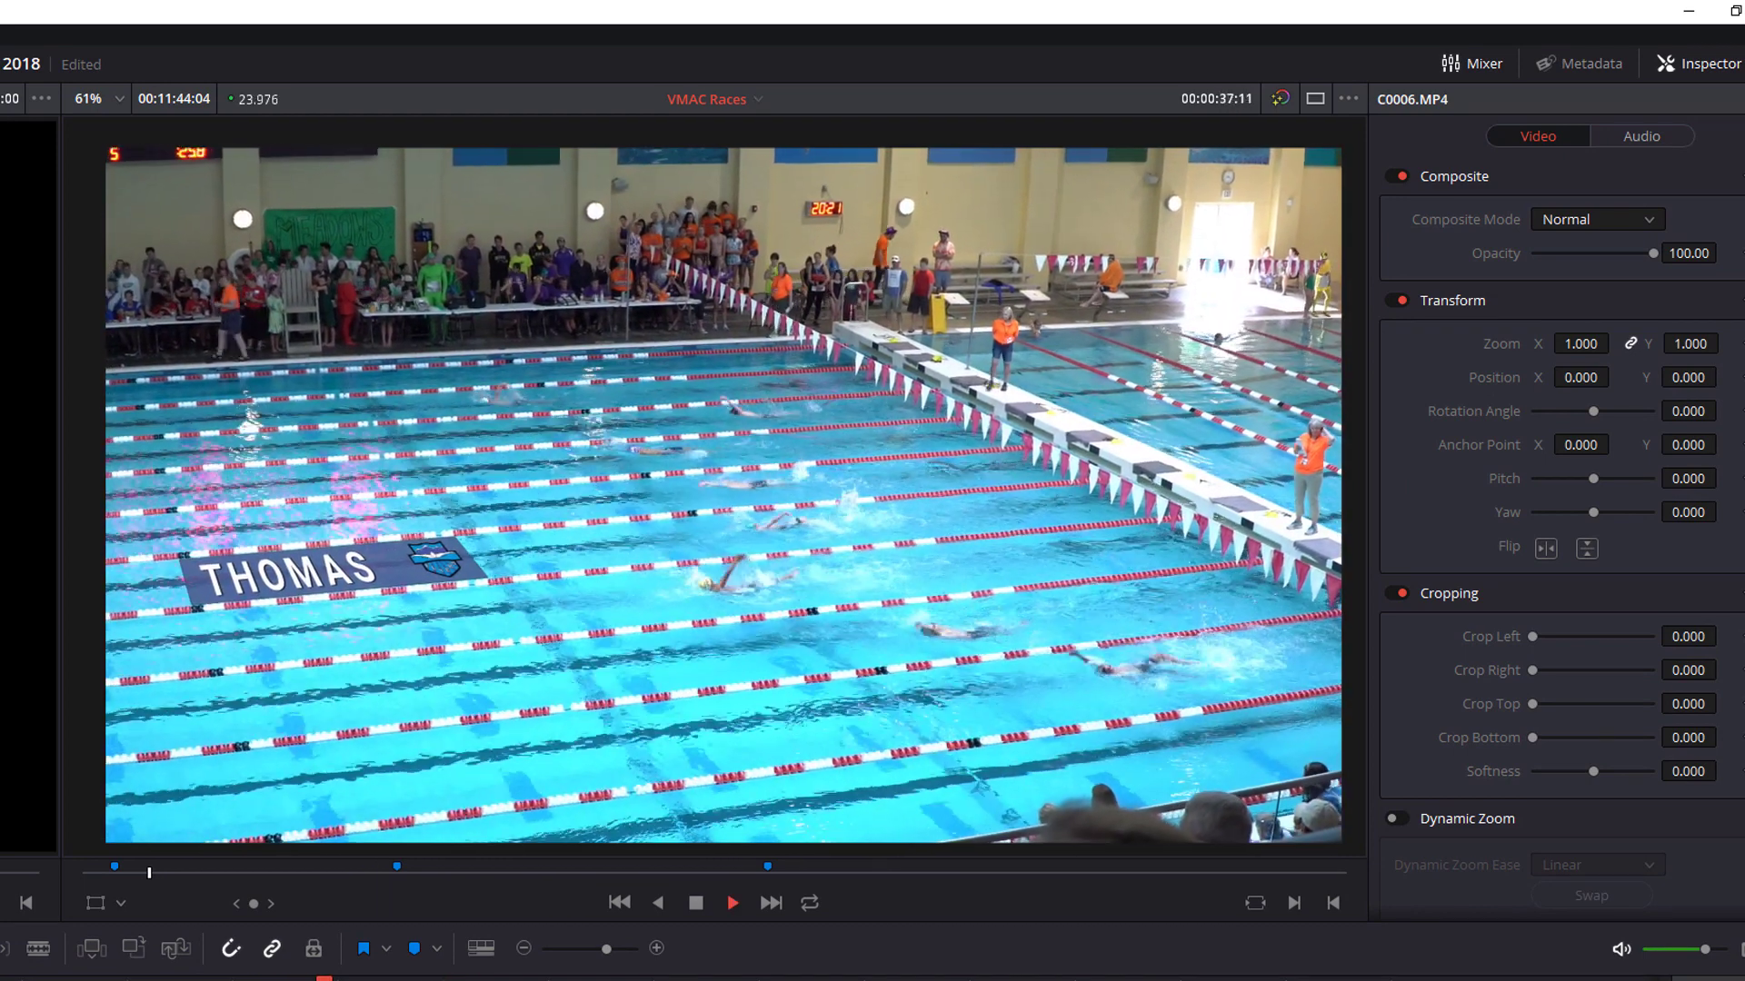
pyautogui.press('space')
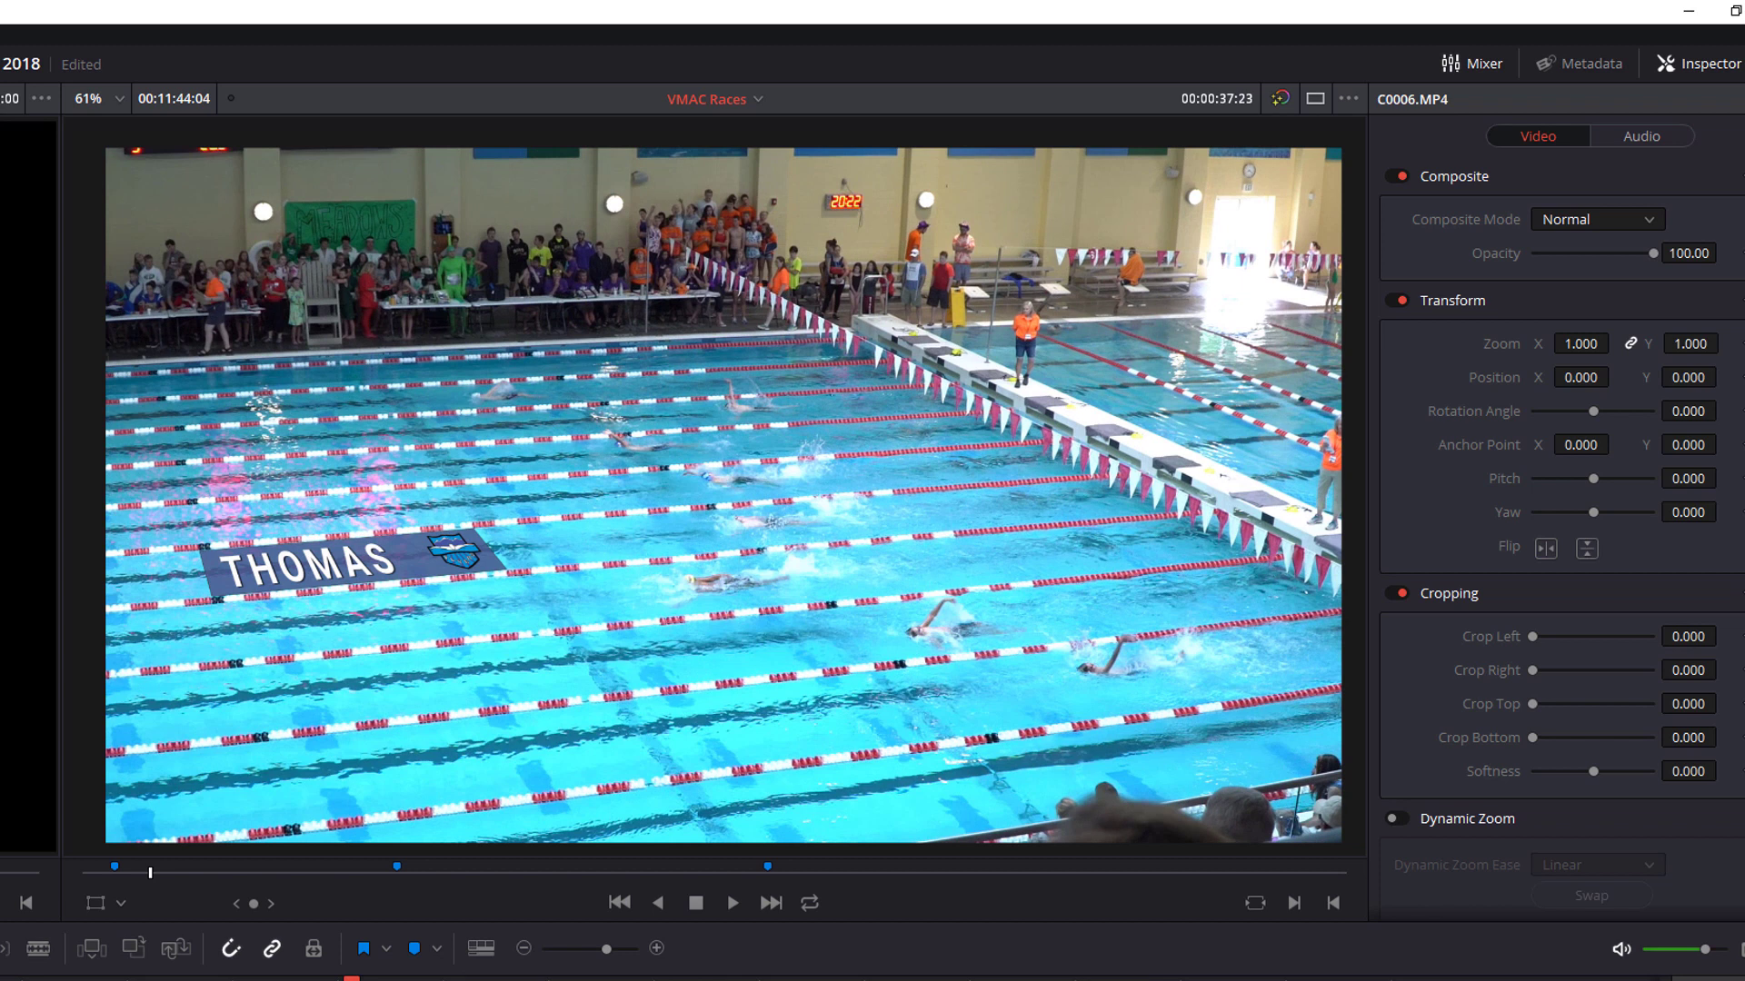
pyautogui.press('space')
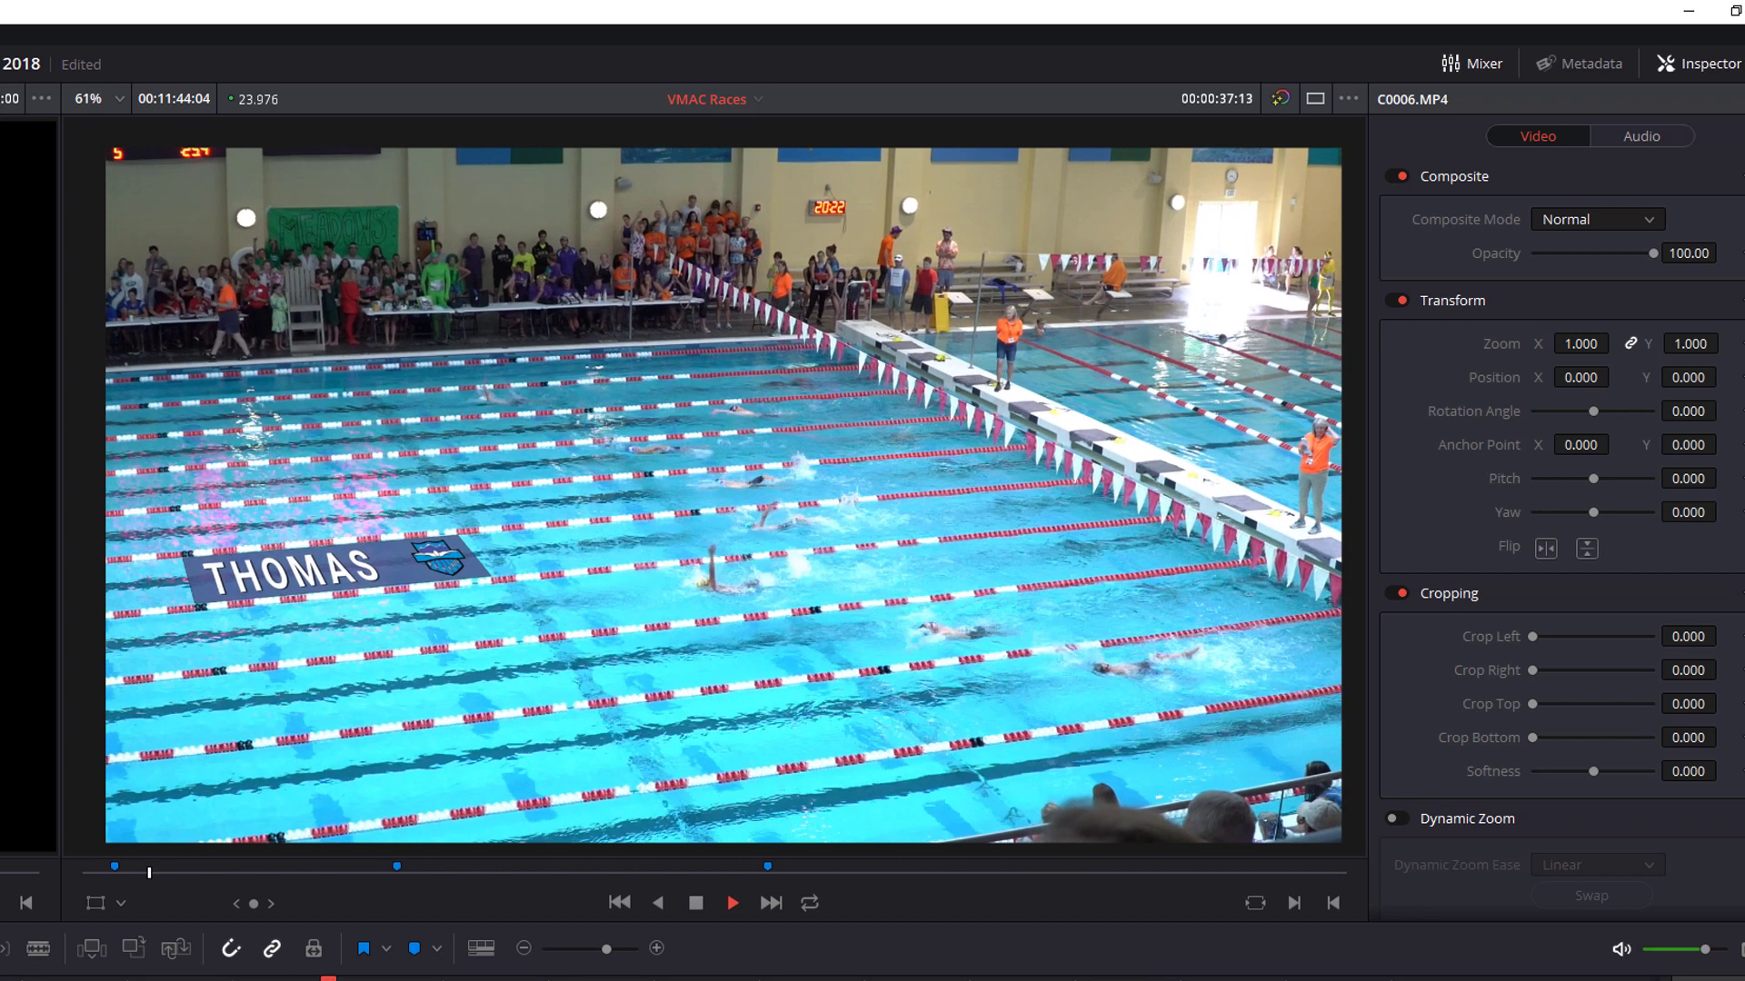
pyautogui.press('space')
pyautogui.press('space')
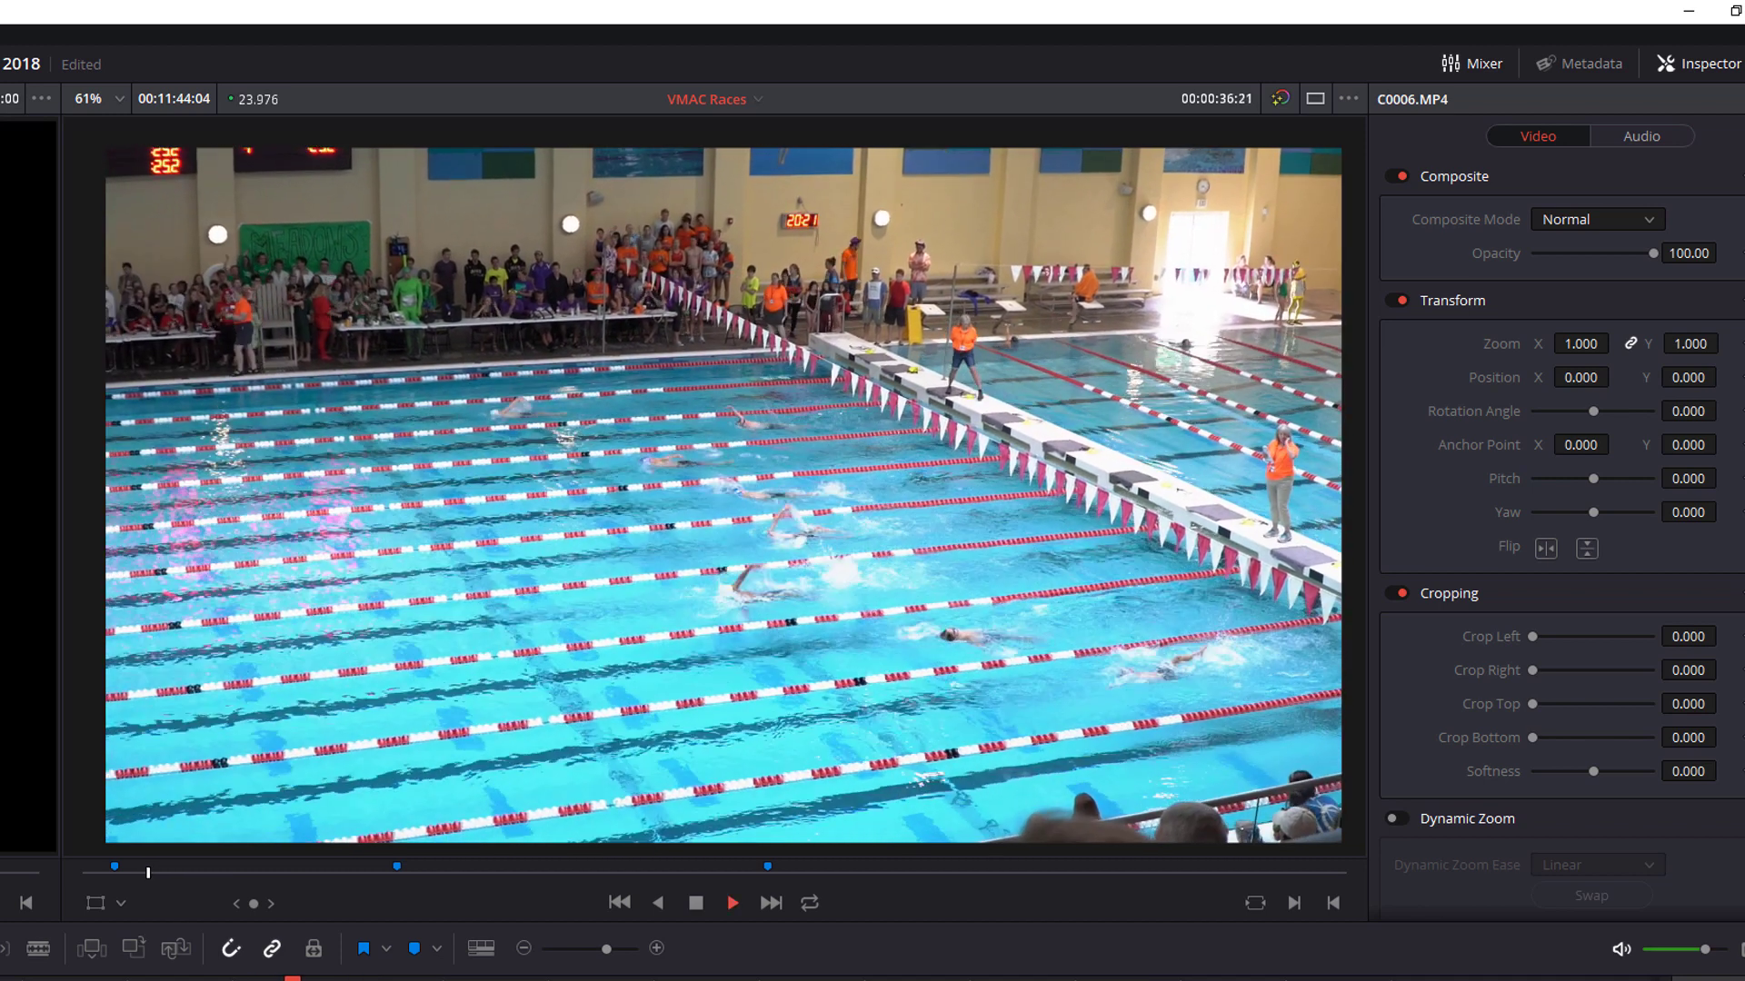
pyautogui.press('space')
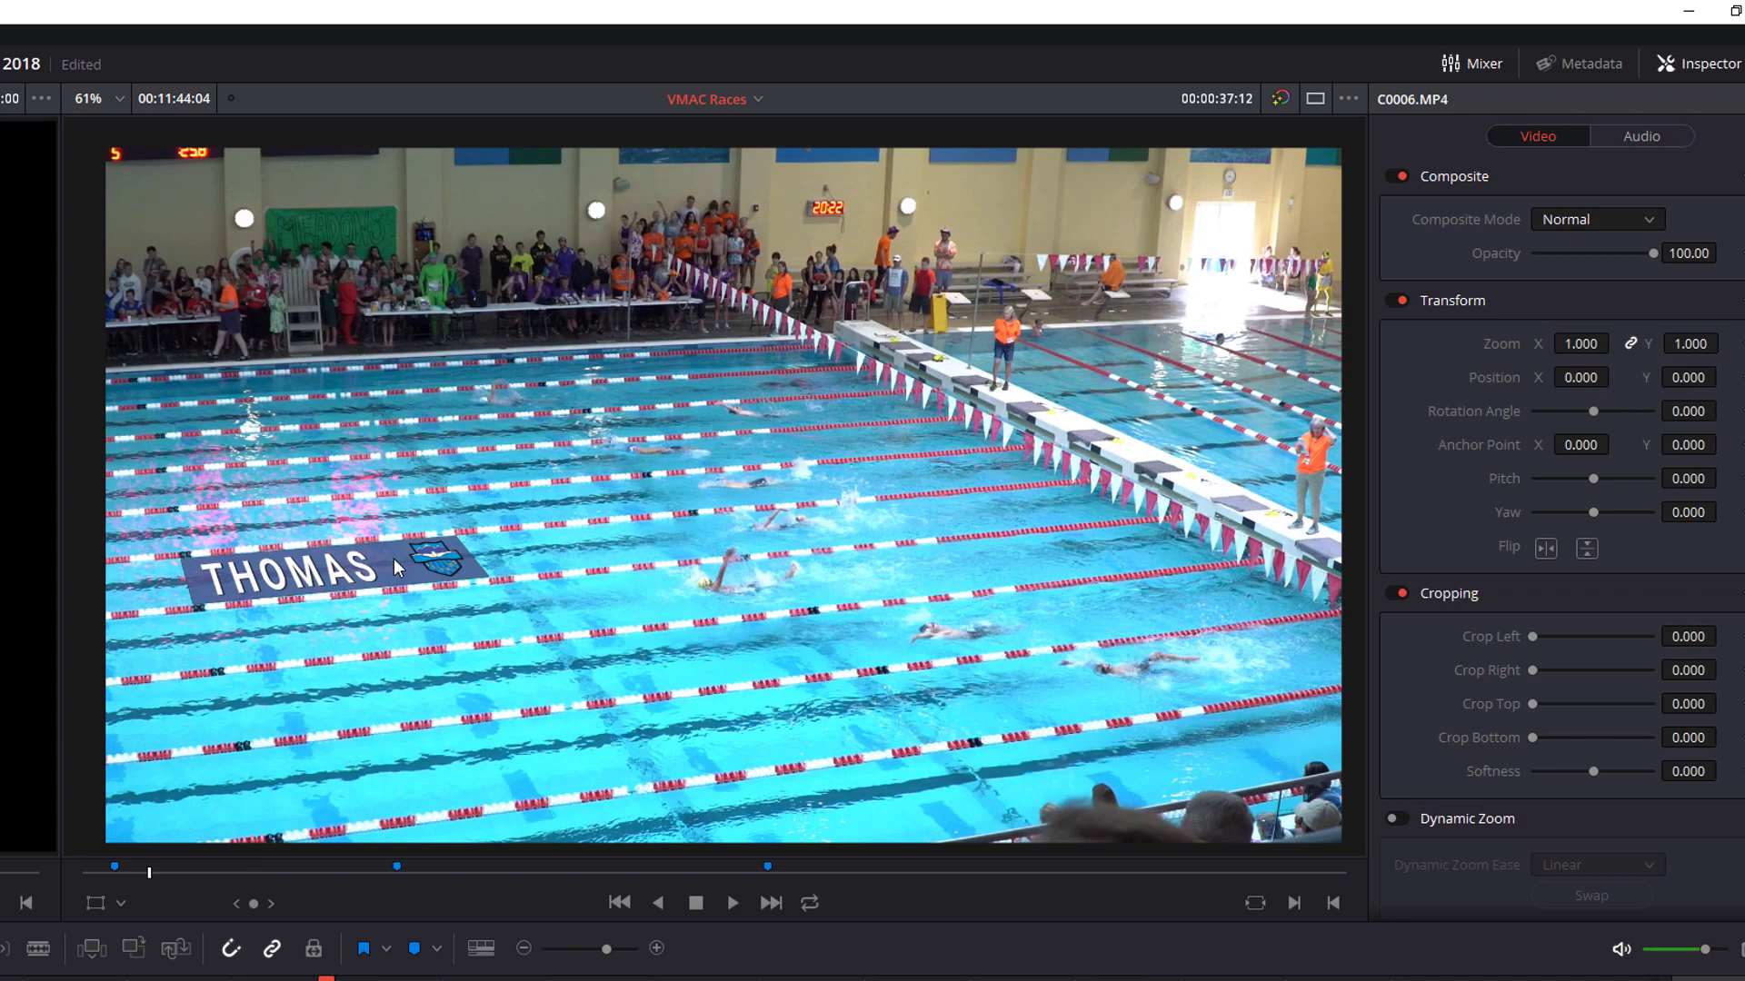
pyautogui.press('/')
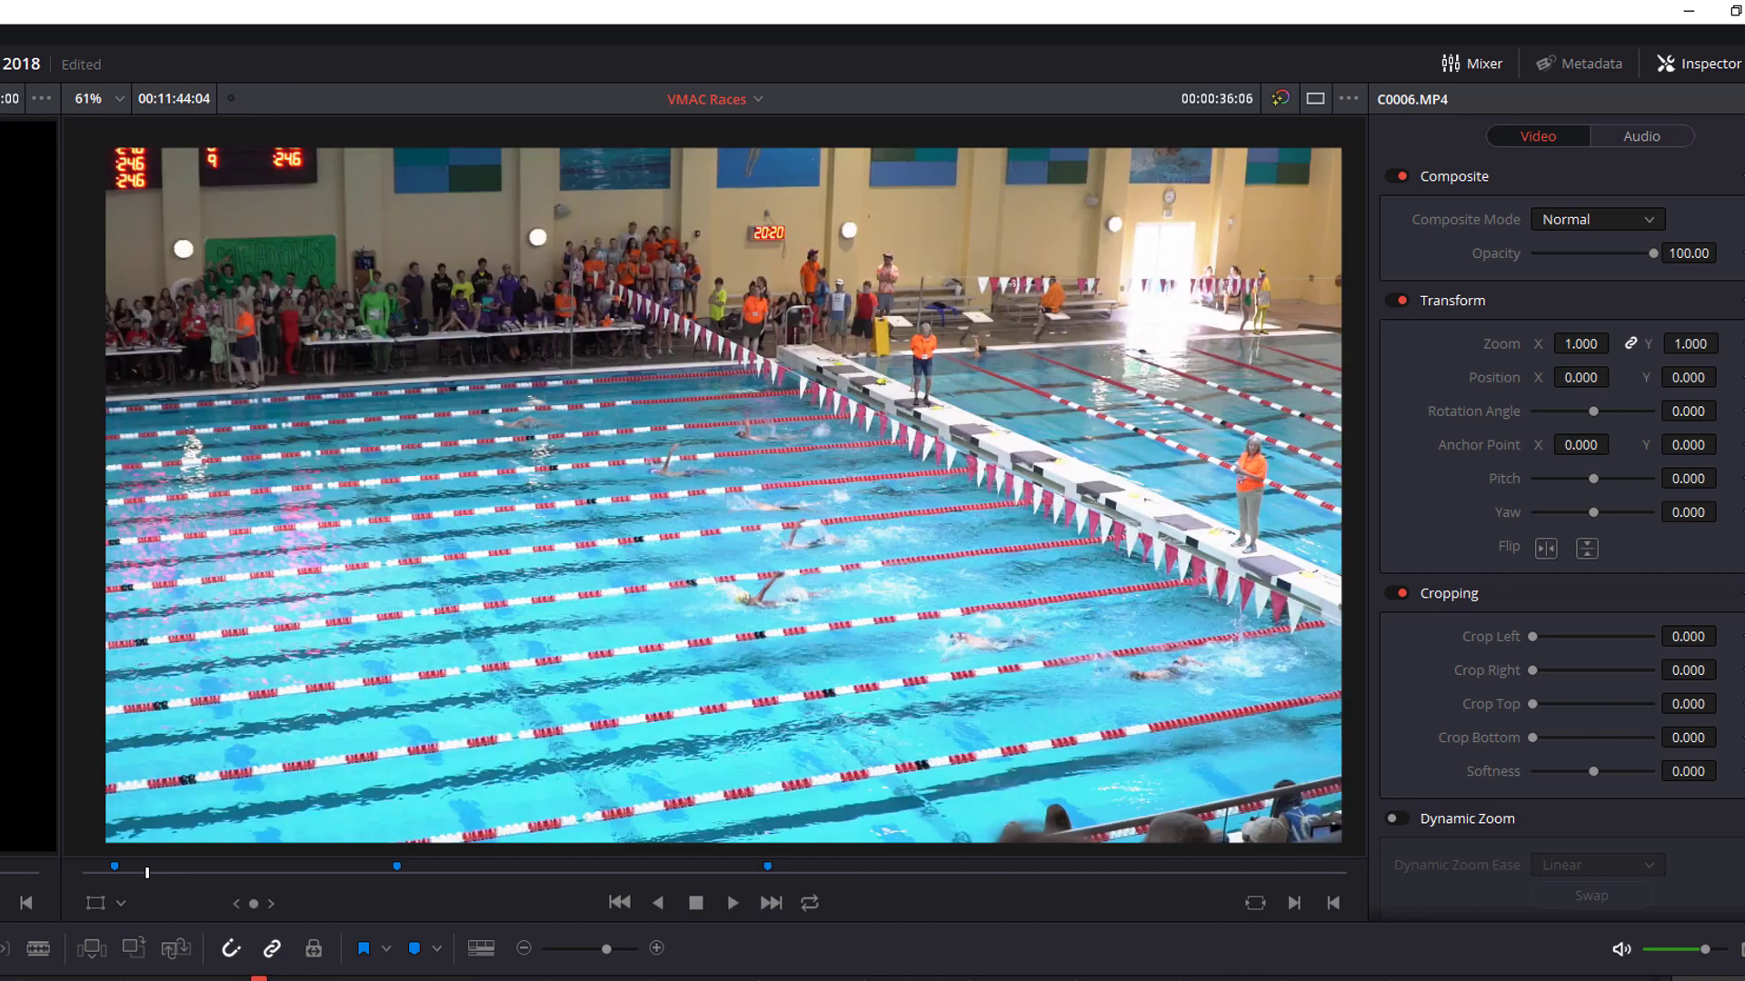
pyautogui.press('space')
pyautogui.press('space')
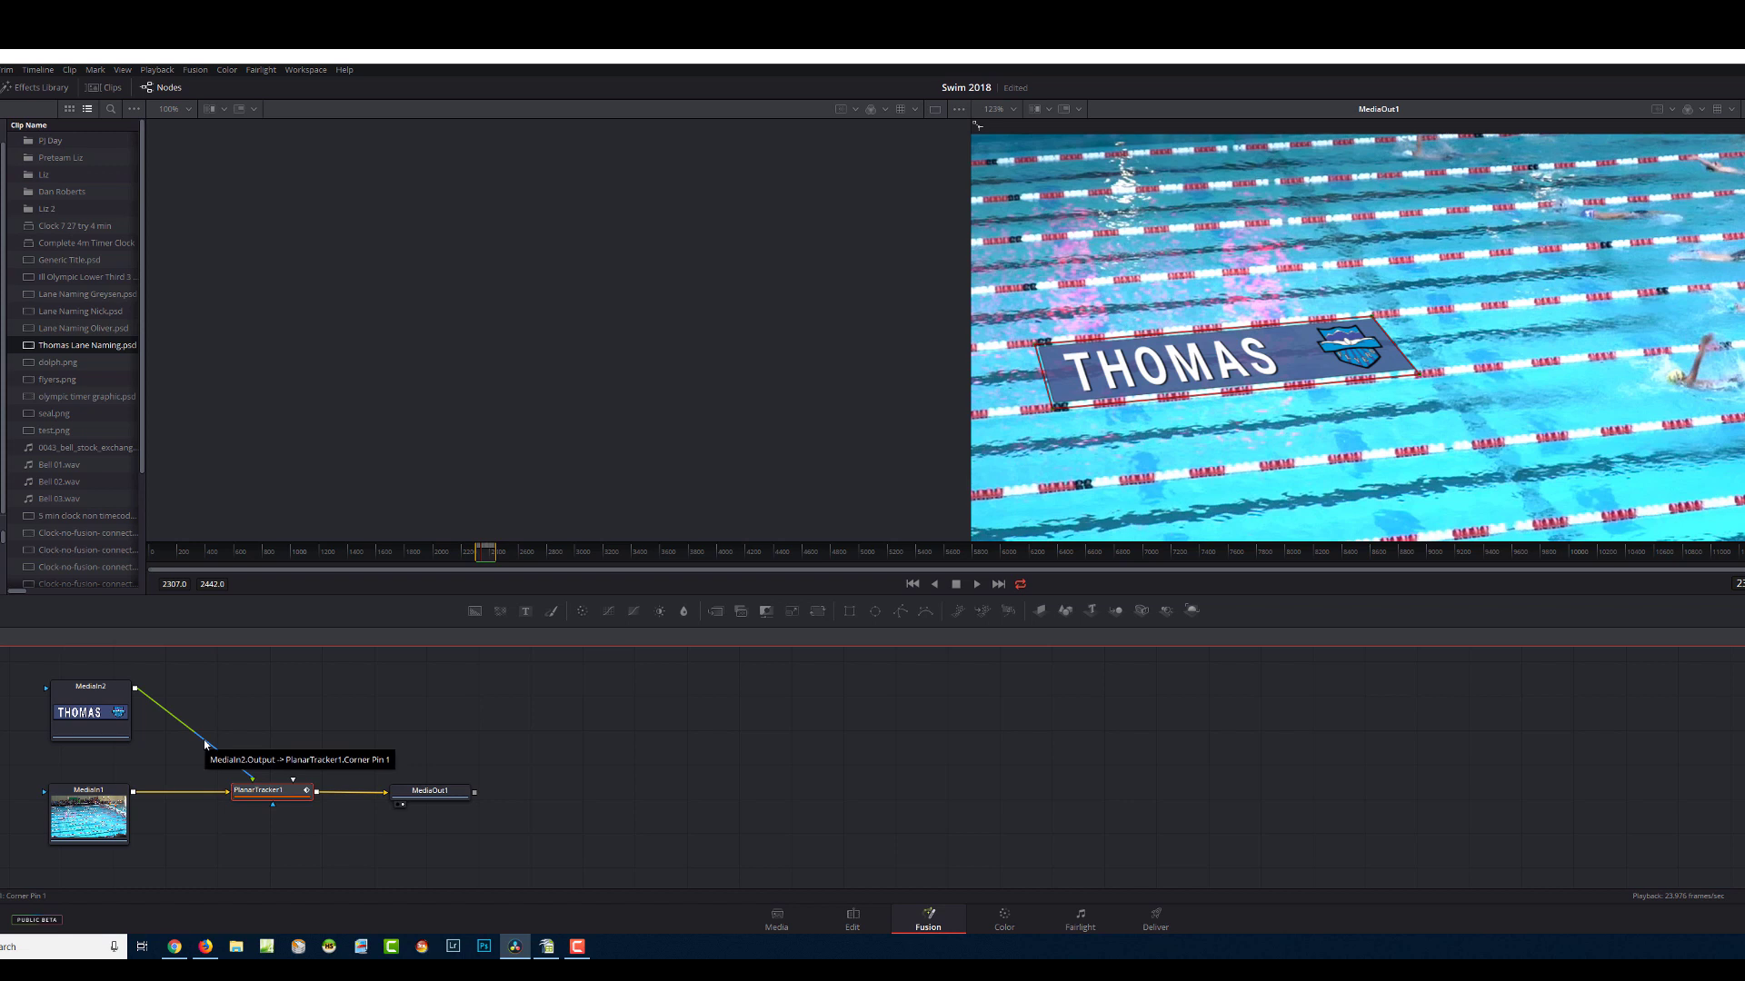
# Review the tracked graphic and the lane text near 00:00:57 in the edit timeline, and reopen the composition in Fusion.
pyautogui.click(852, 920)
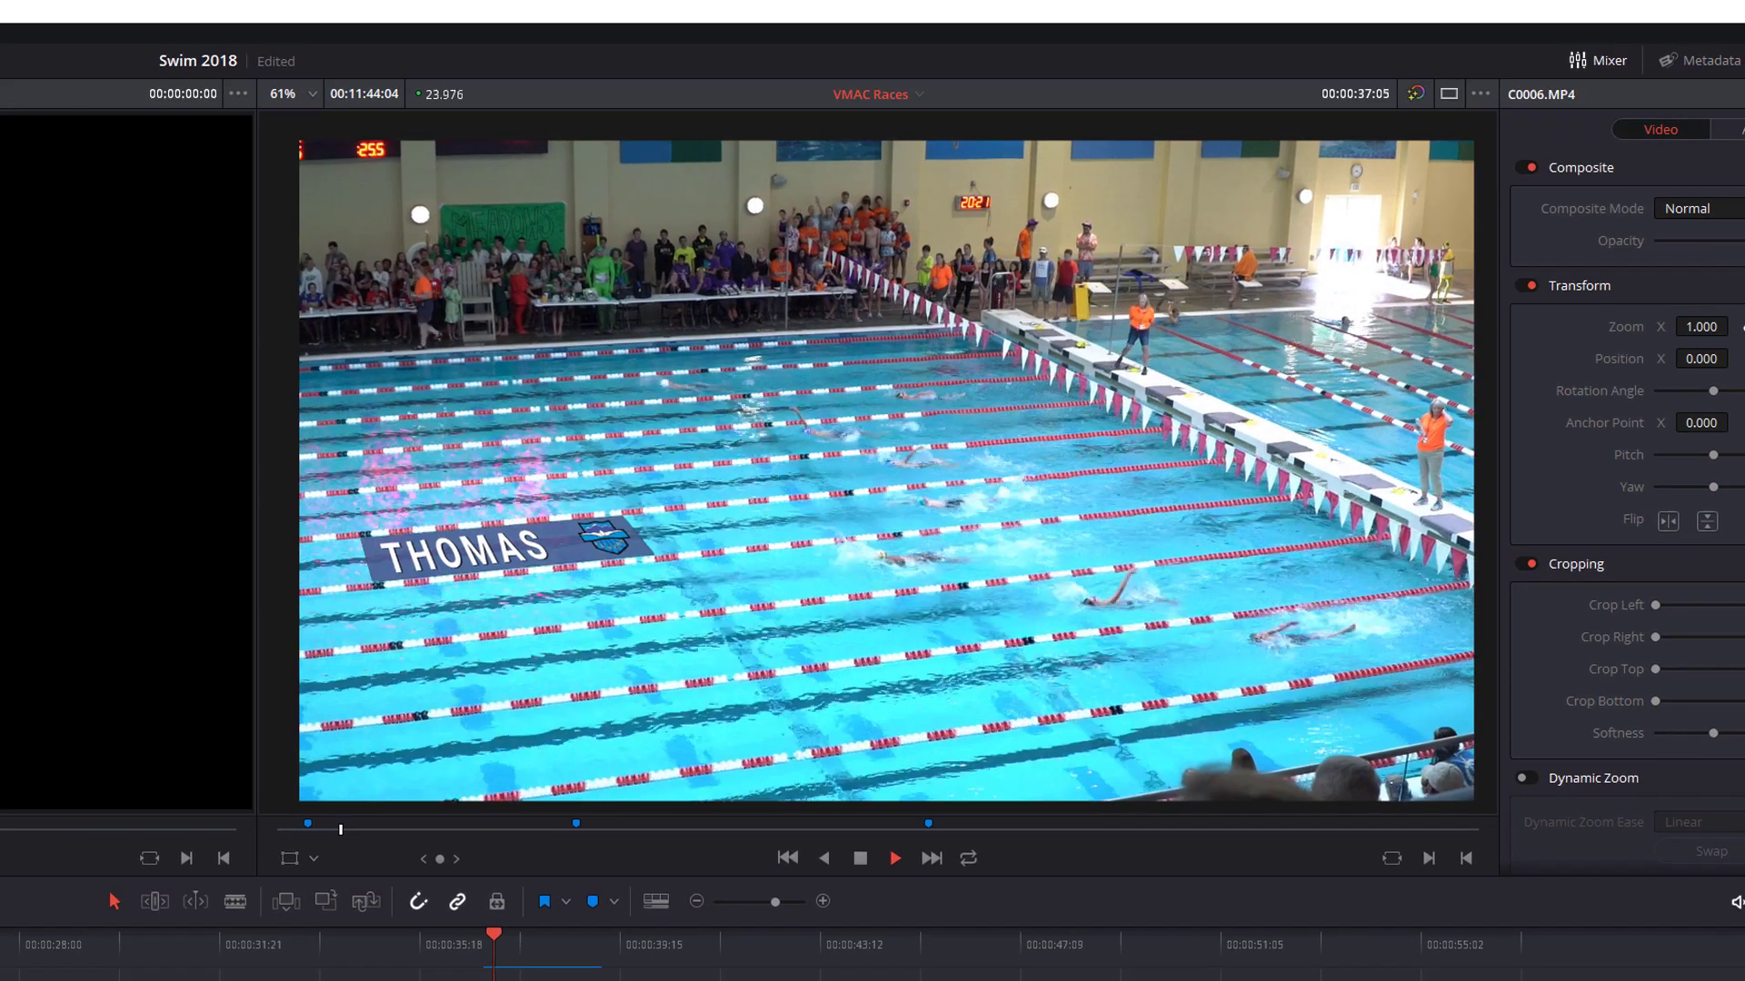
pyautogui.press('space')
pyautogui.click(1467, 945)
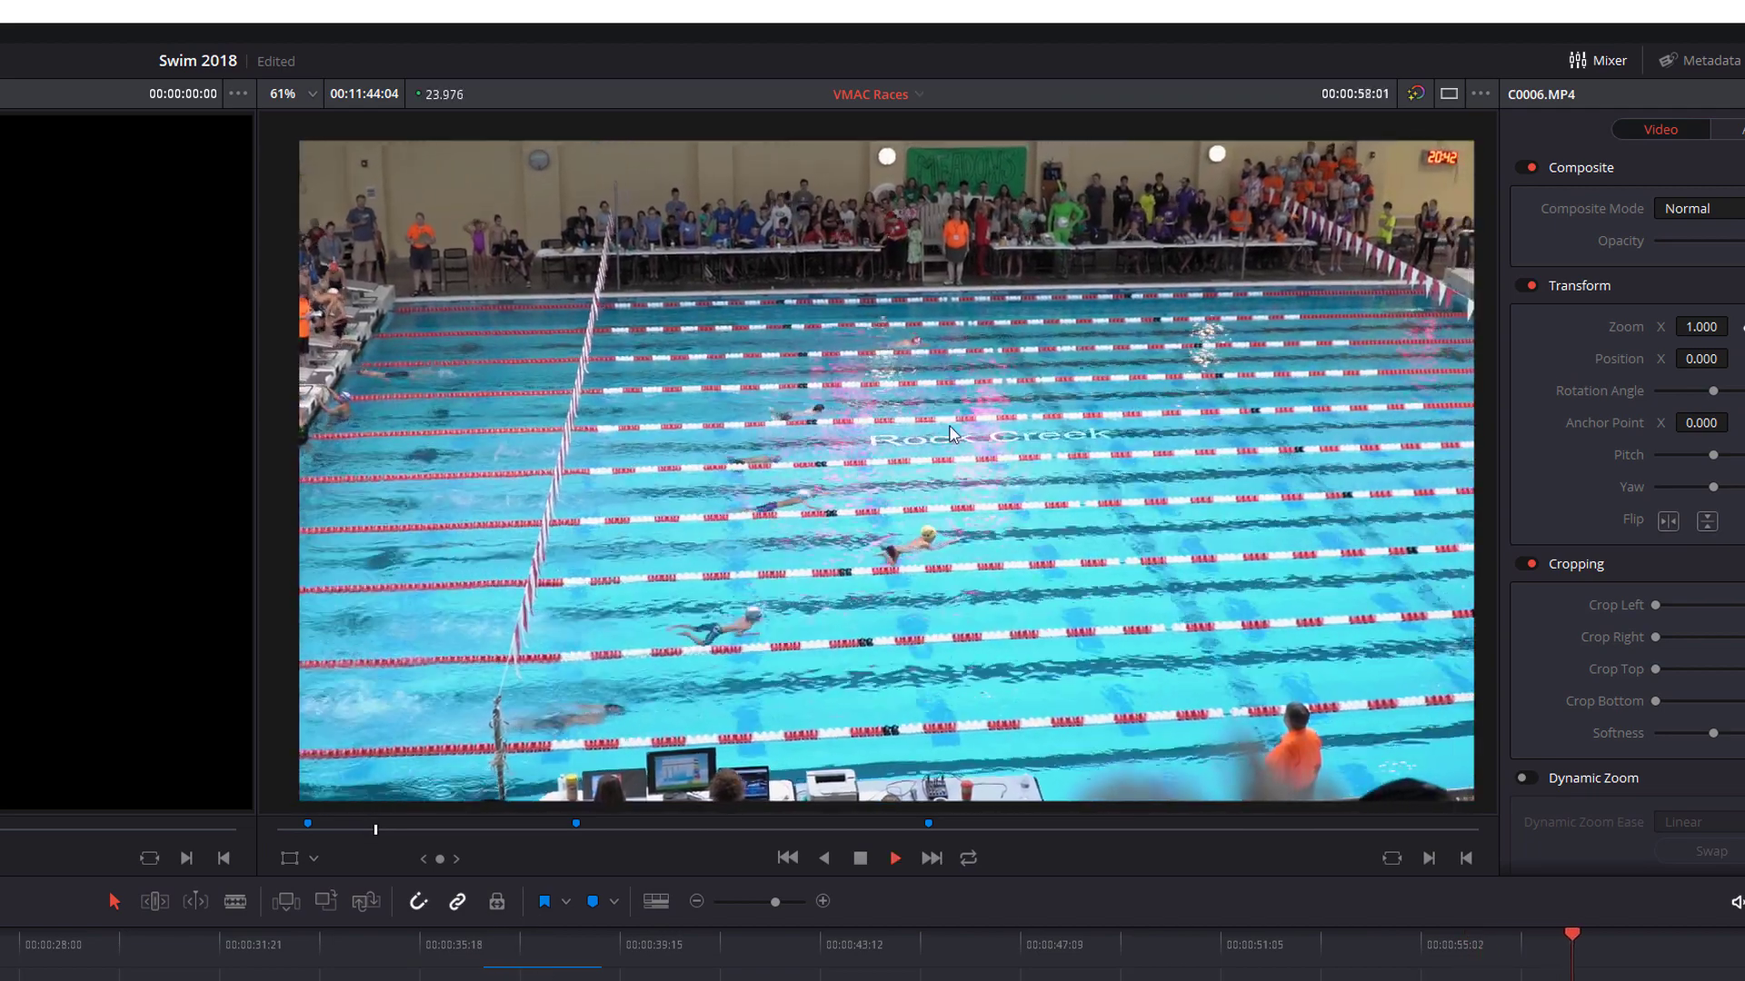
pyautogui.press('space')
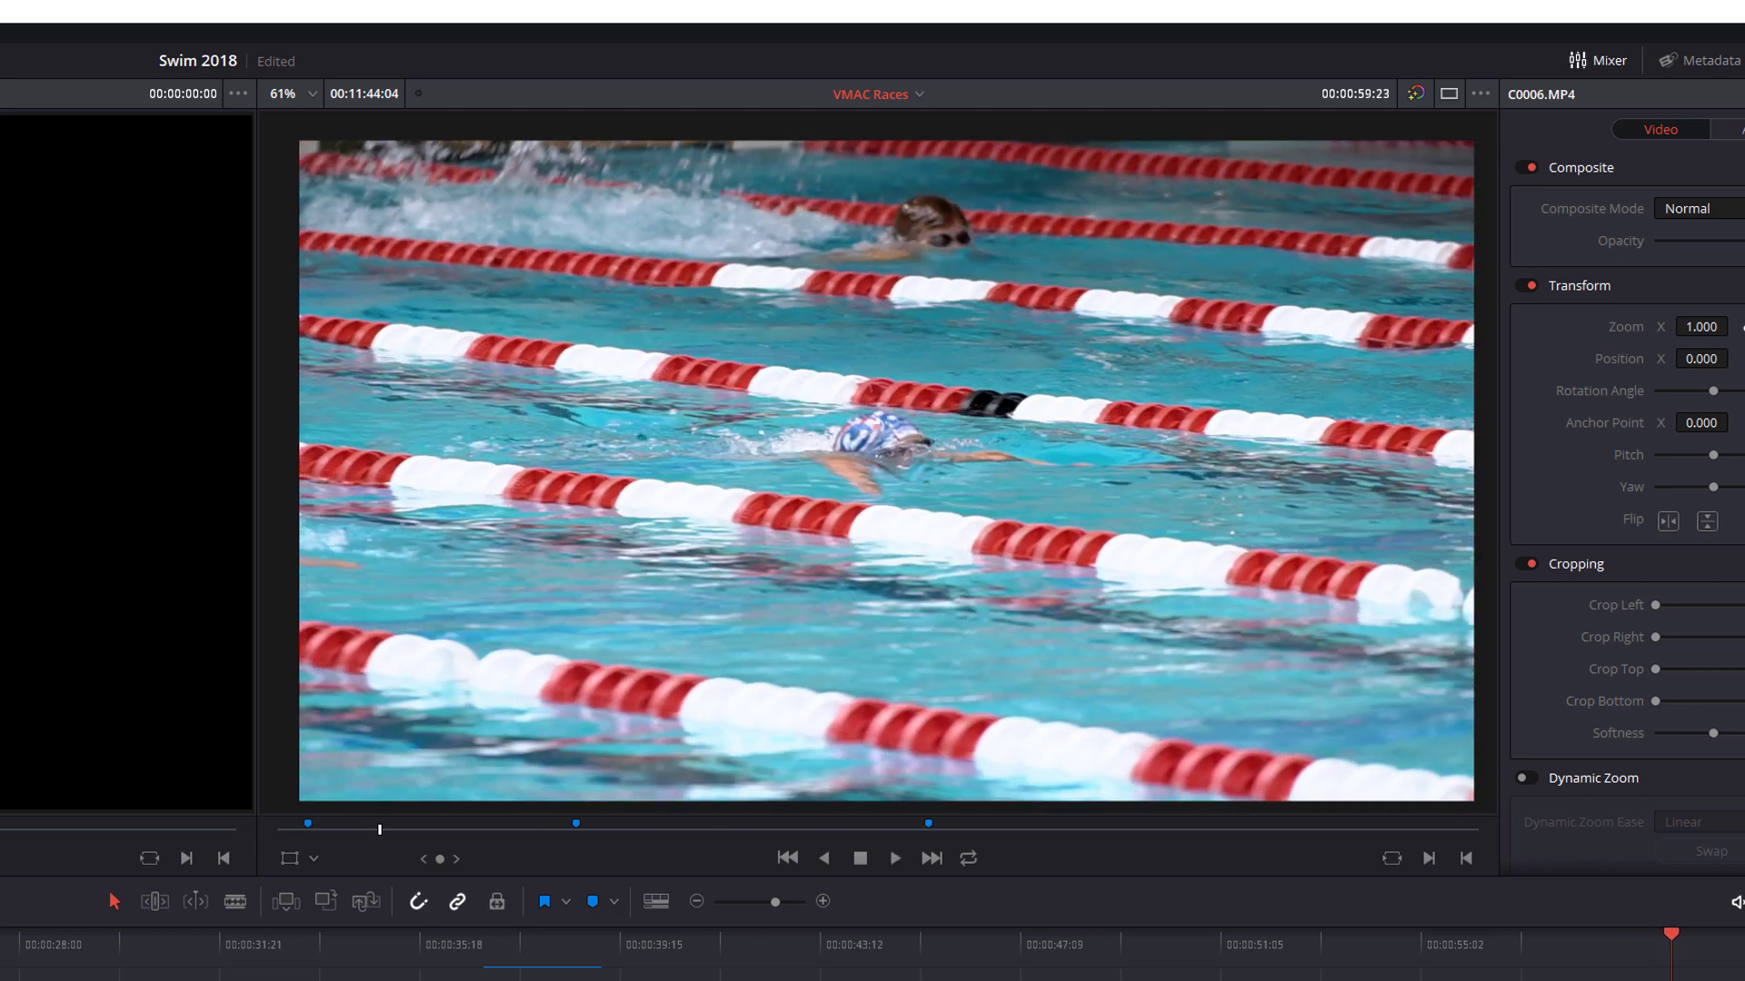
pyautogui.click(1538, 937)
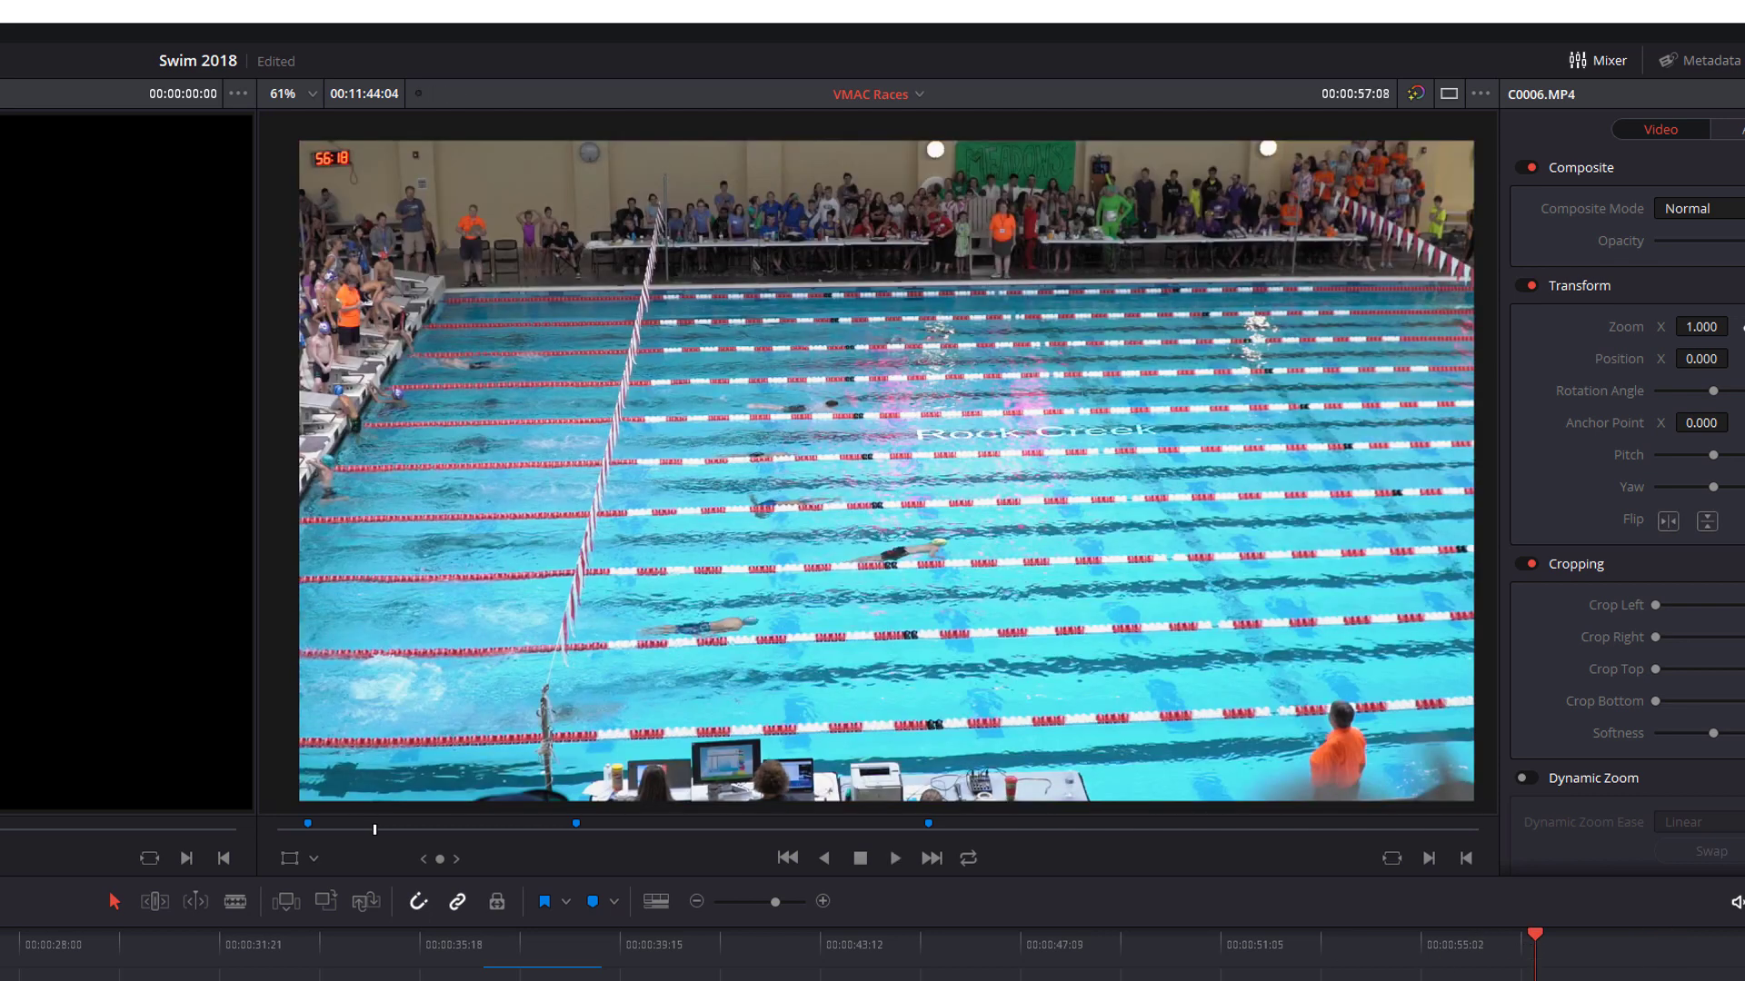
pyautogui.click(483, 950)
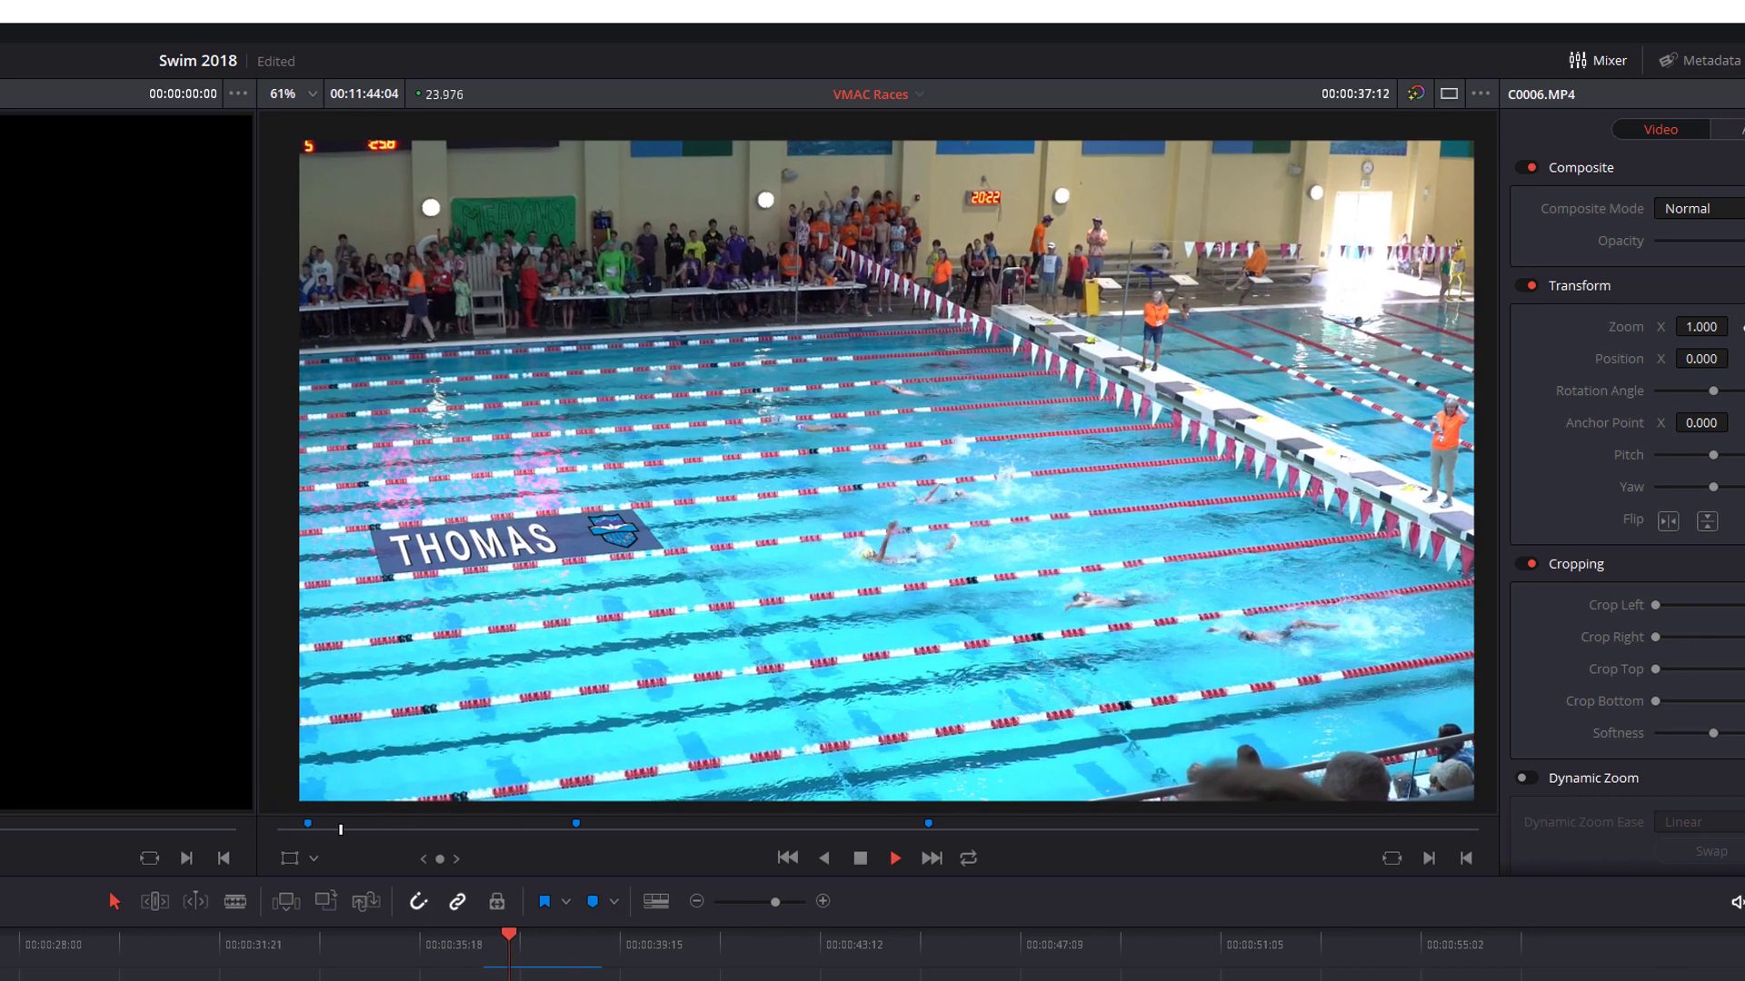
pyautogui.press('space')
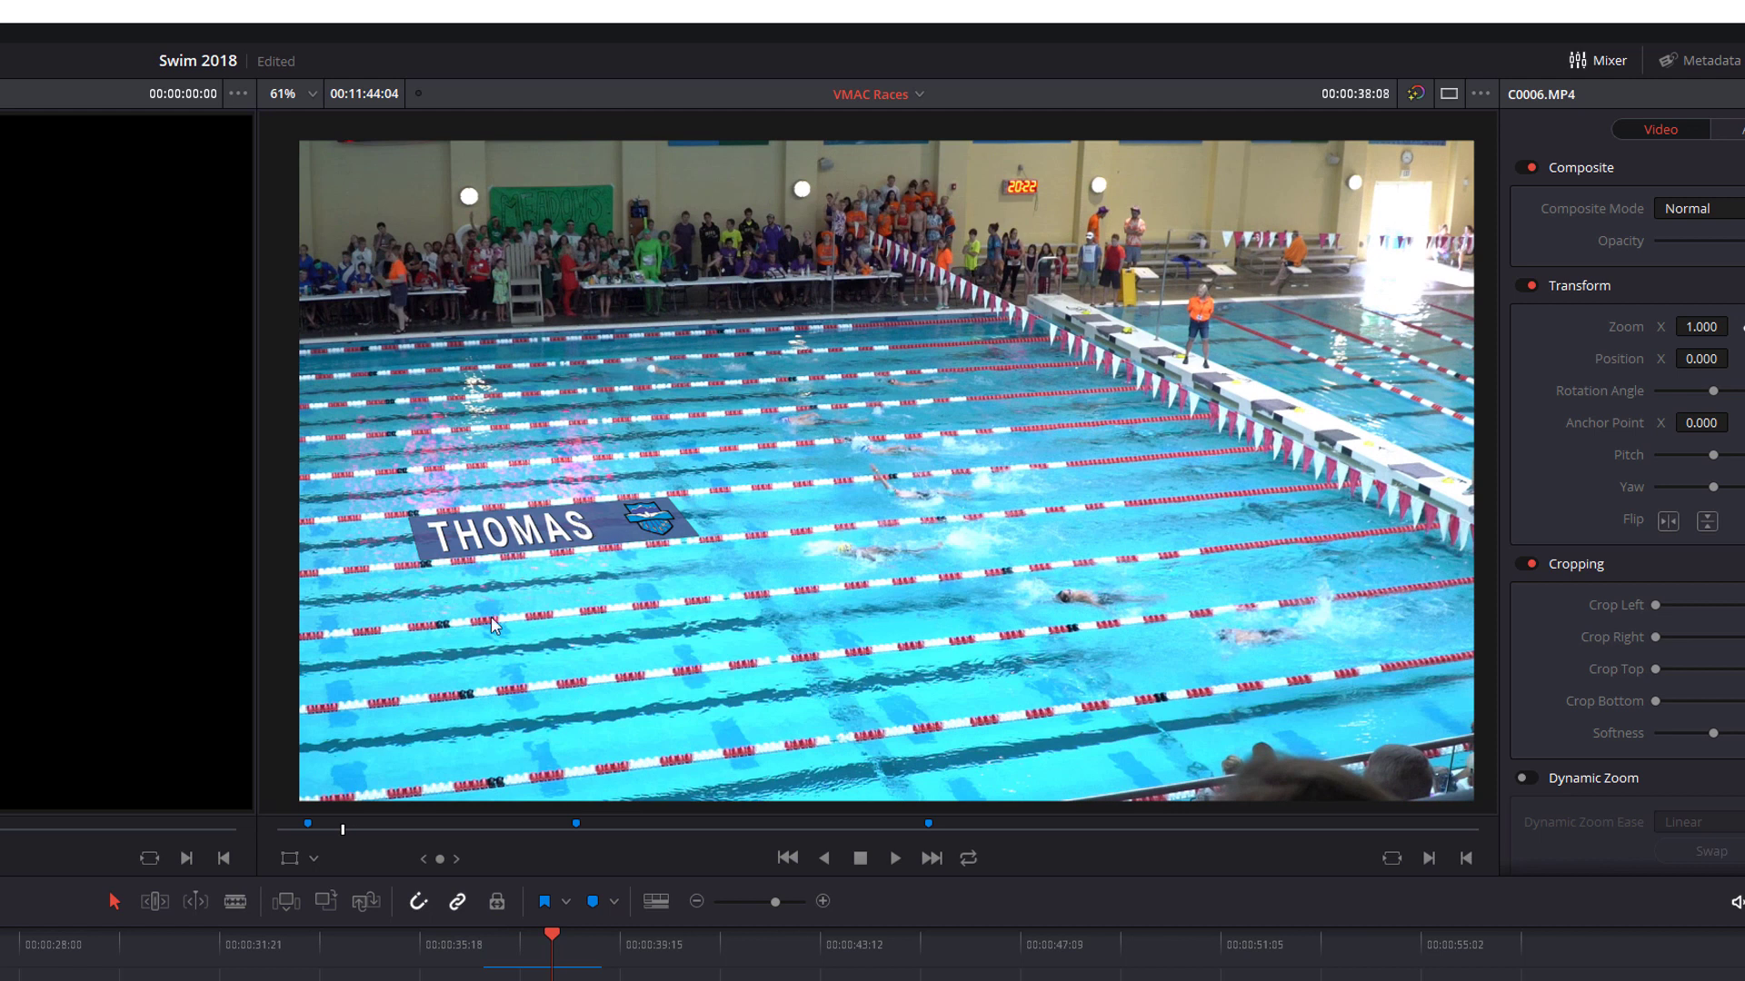
pyautogui.hotkey('shift', '5')
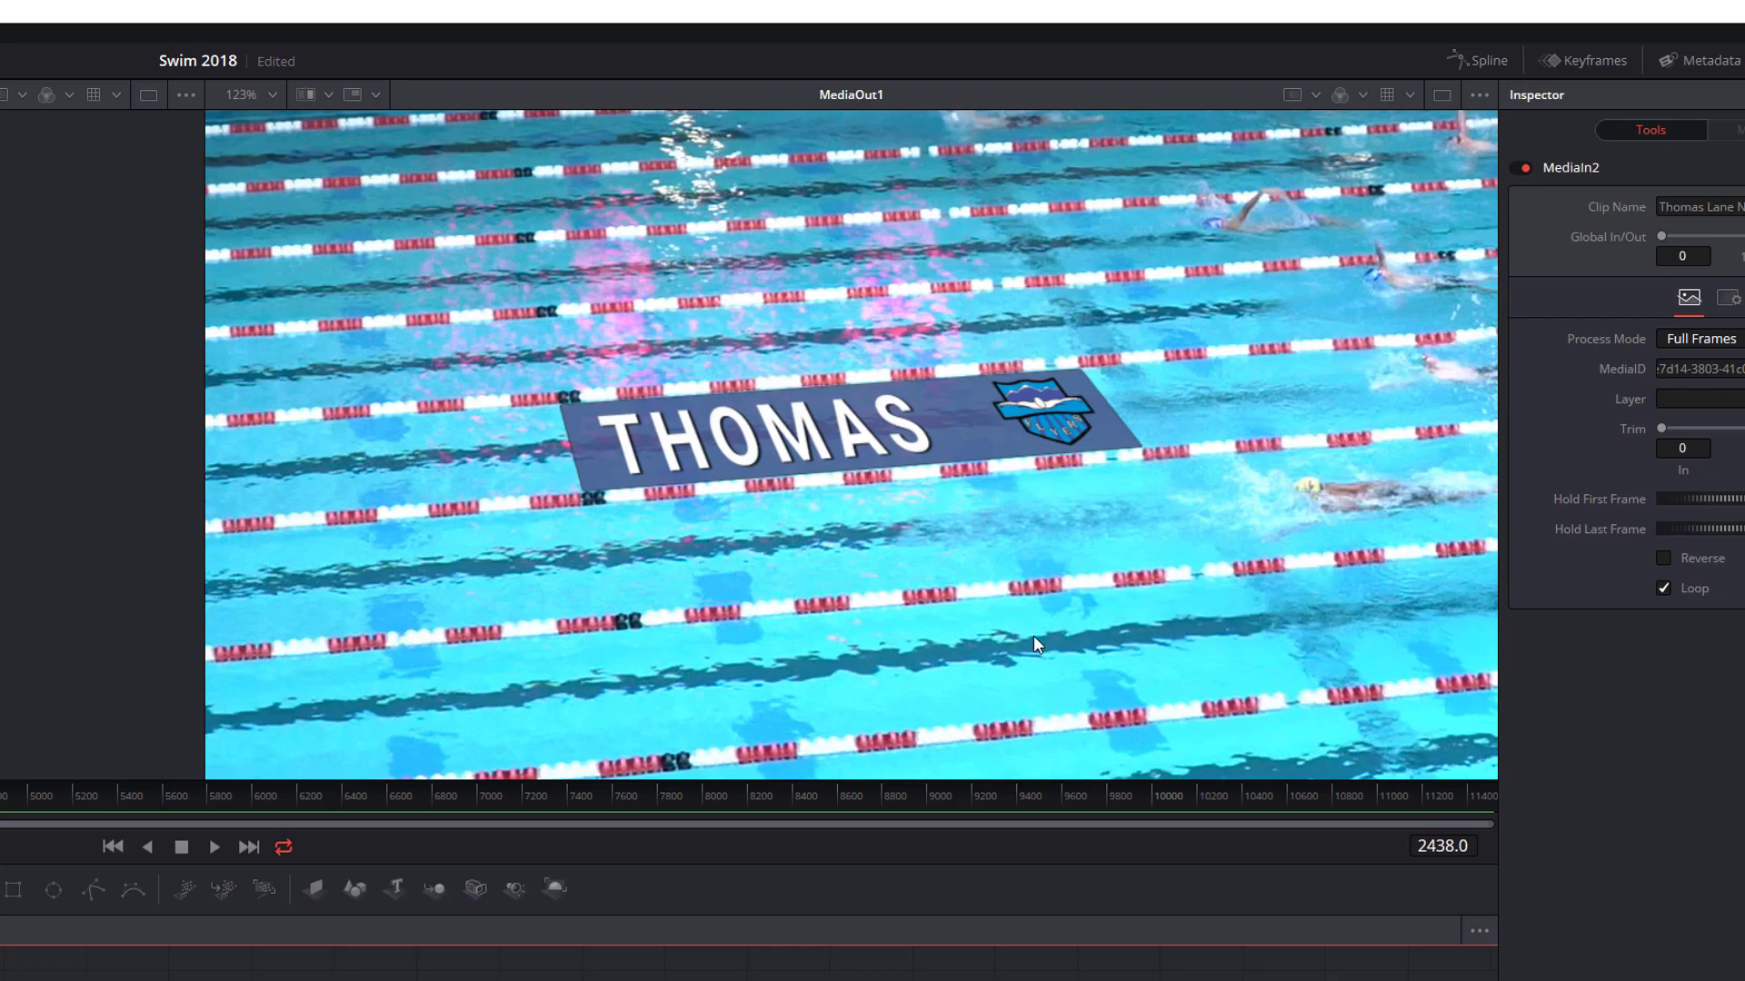